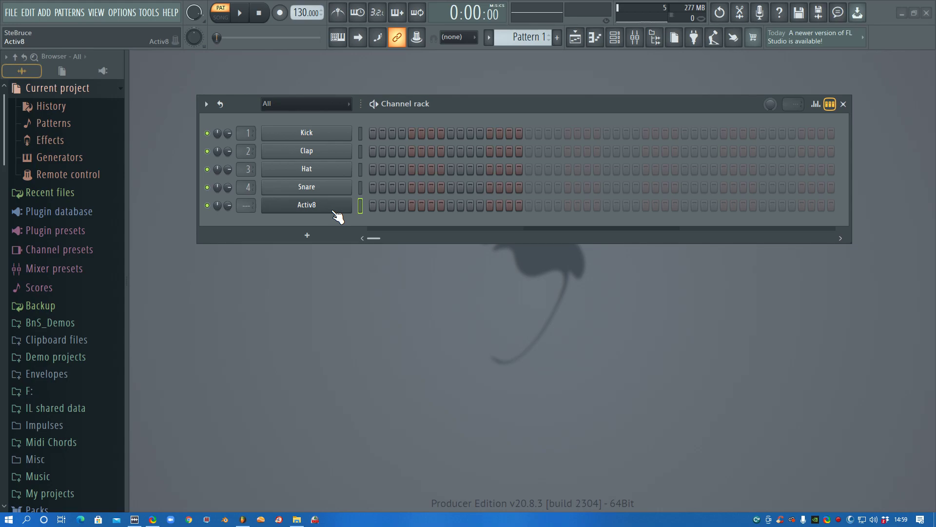
Step: Open the Activ8 synth from the channel rack and look through its preset list
left_click(315, 204)
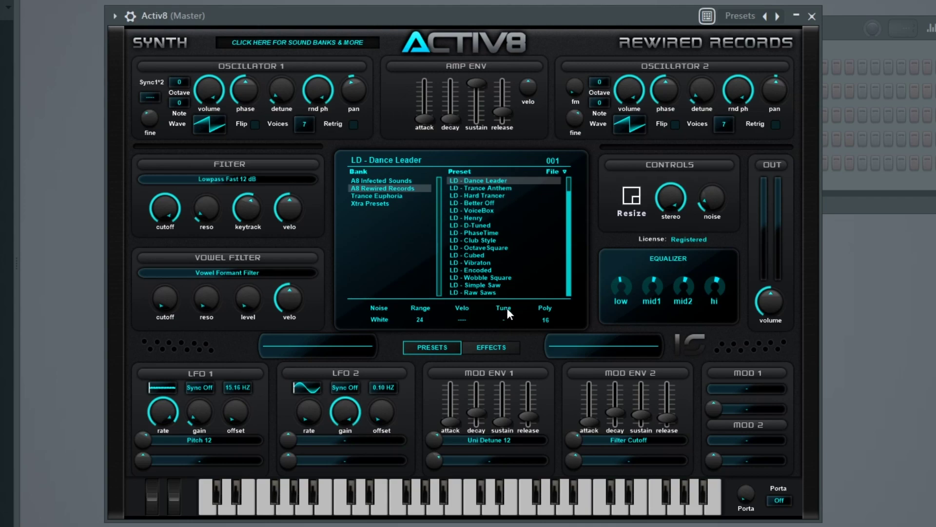
scroll(489, 217, "down", 10)
scroll(488, 217, "up", 10)
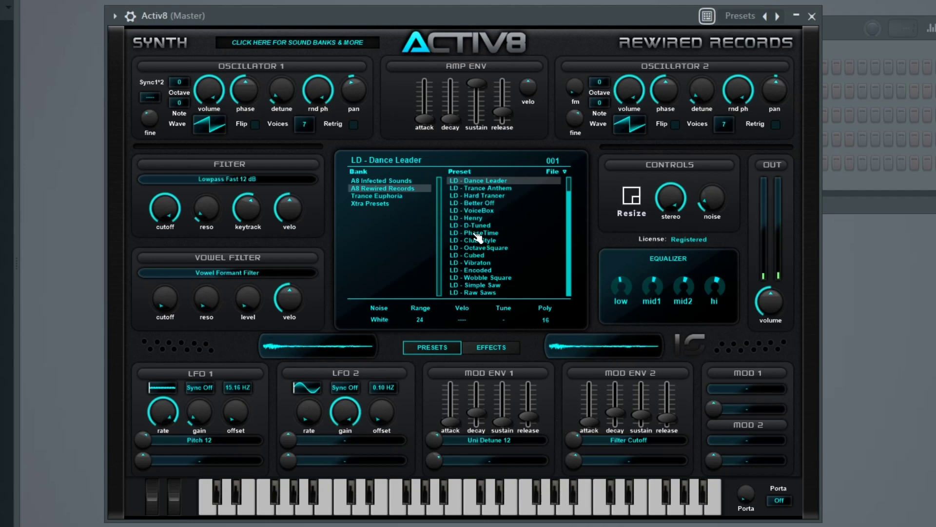
Step: Audition the lead presets in the A8 Rewired Records bank, from VoiceBox through to Simple Saw
left_click(494, 211)
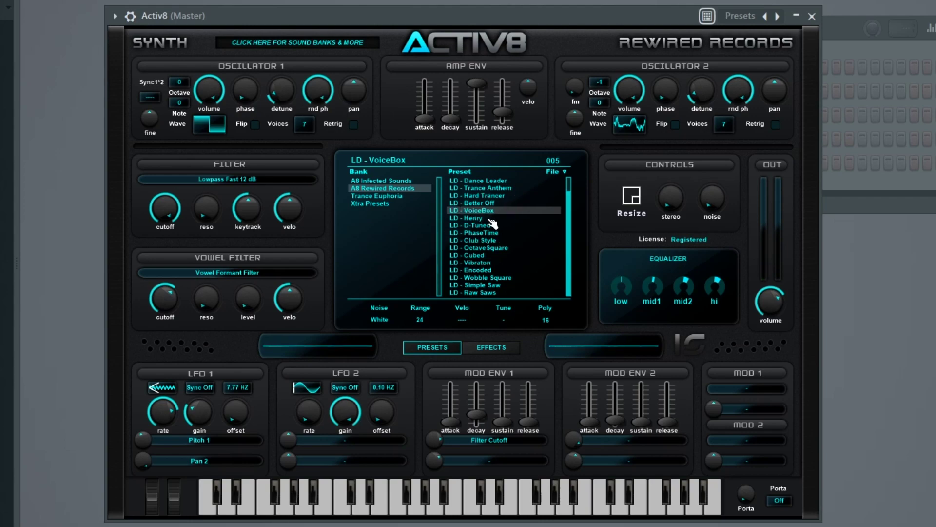
key("Down")
key("Down")
key("Down")
key("Down")
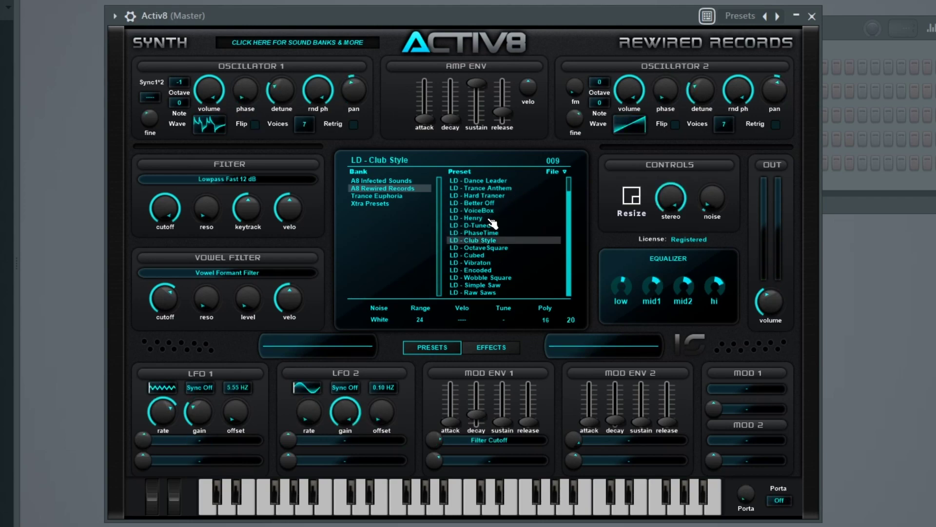
key("Down")
key("Down")
key("Down")
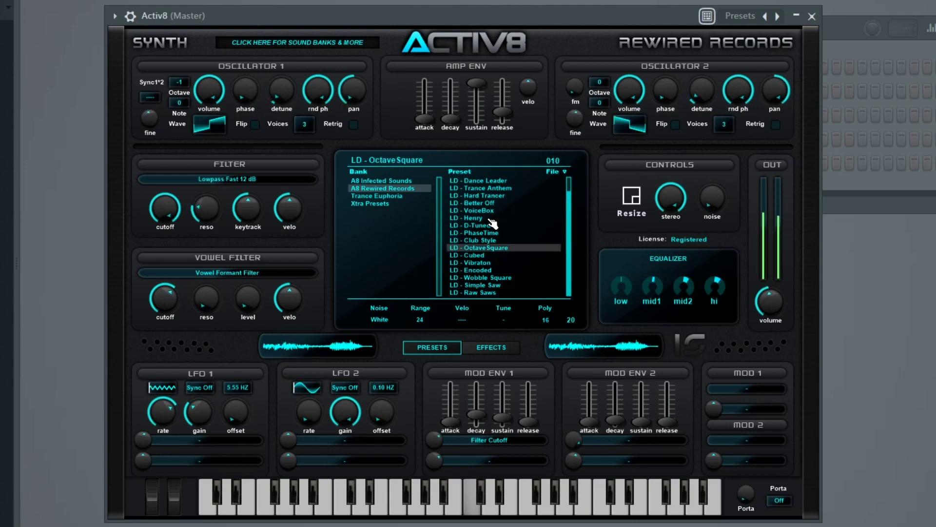
key("Down")
key("Down")
key("Down")
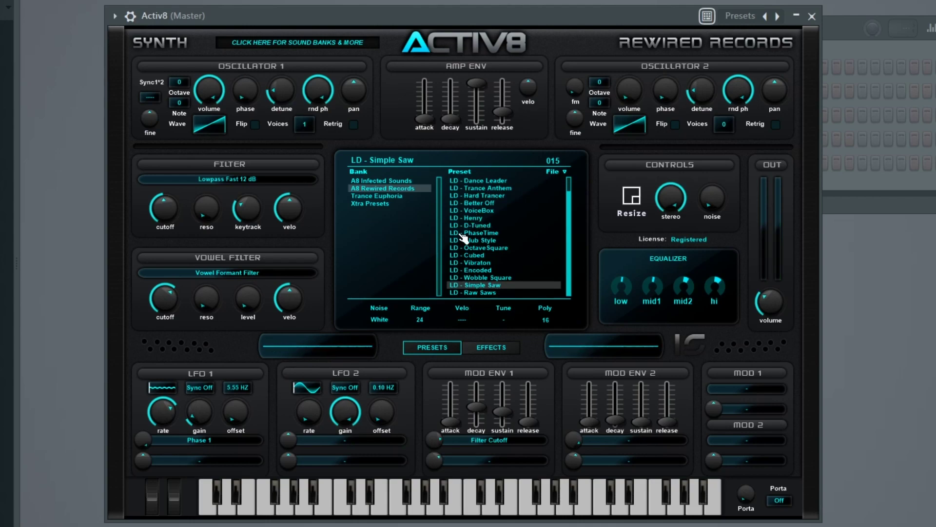
Step: Audition the Underwater and Italy Is No More leads in the A8 Infected Sounds bank
left_click(392, 182)
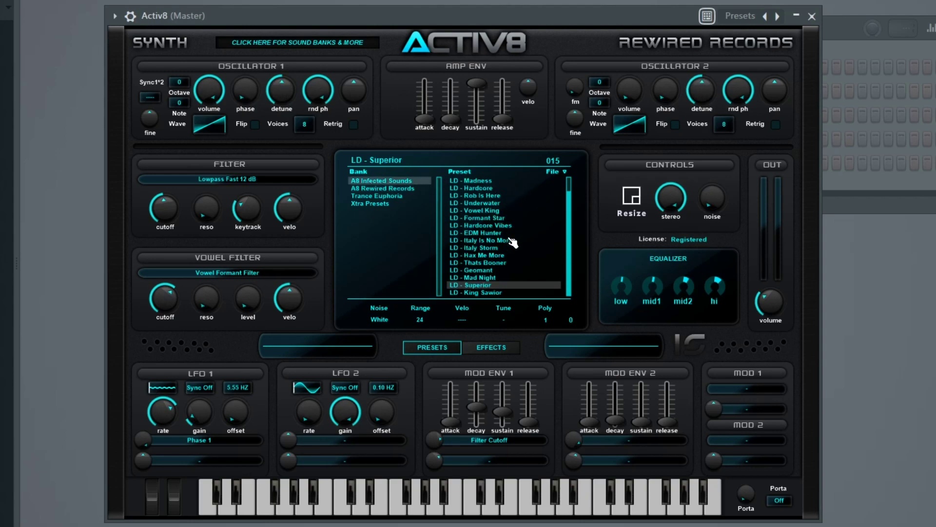
scroll(507, 239, "down", 5)
scroll(510, 241, "up", 5)
left_click(497, 203)
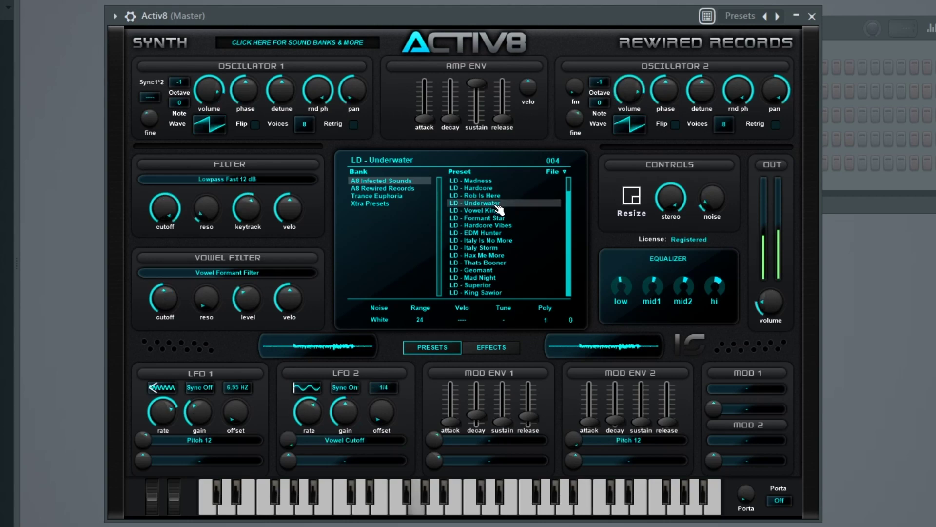
left_click(494, 240)
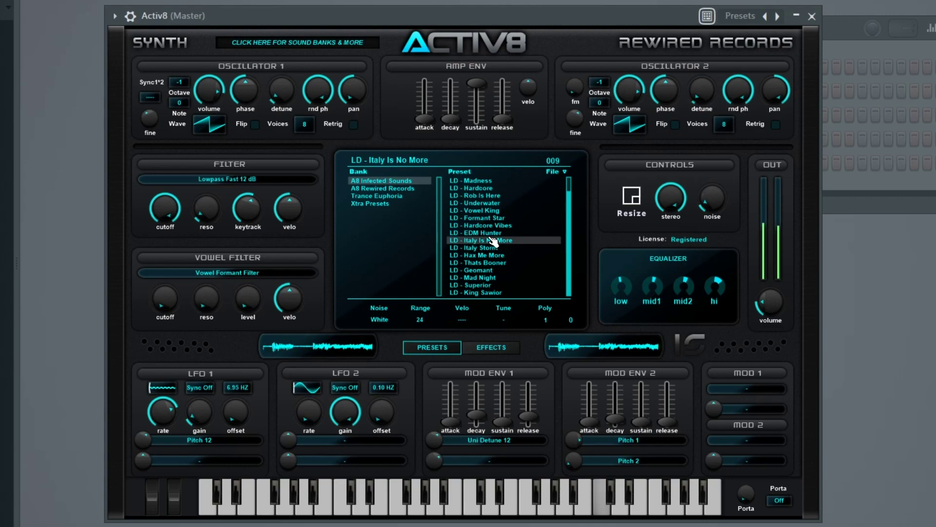
Step: Audition the Hands Up and 3-Oh-3 plucks in the Trance Euphoria bank
left_click(380, 196)
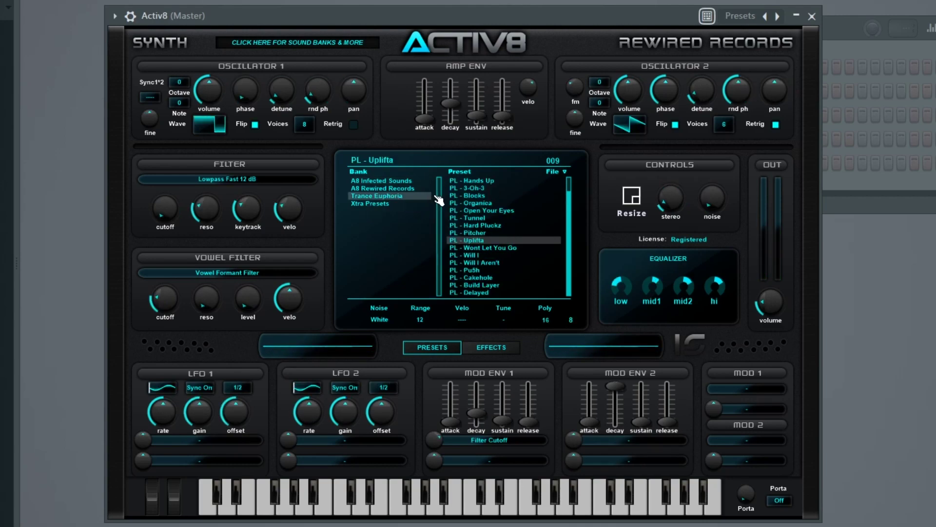
left_click(490, 182)
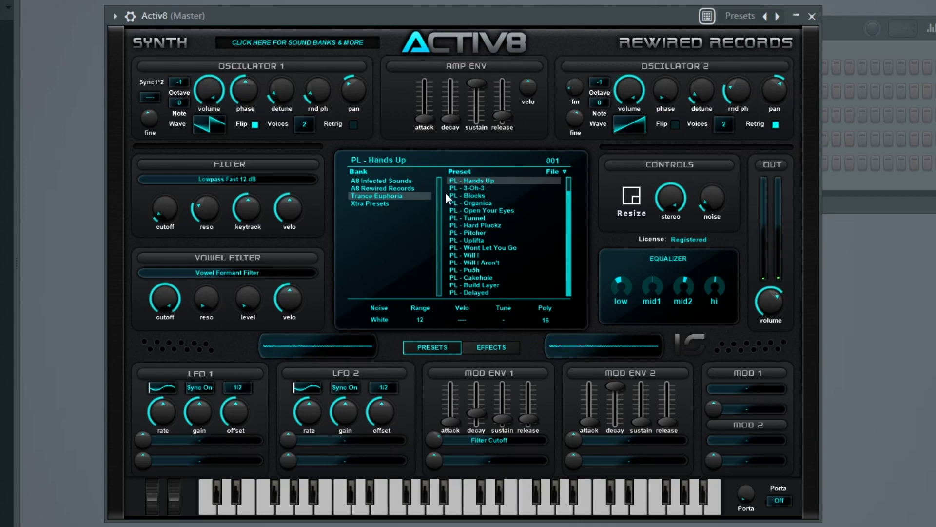
left_click(480, 190)
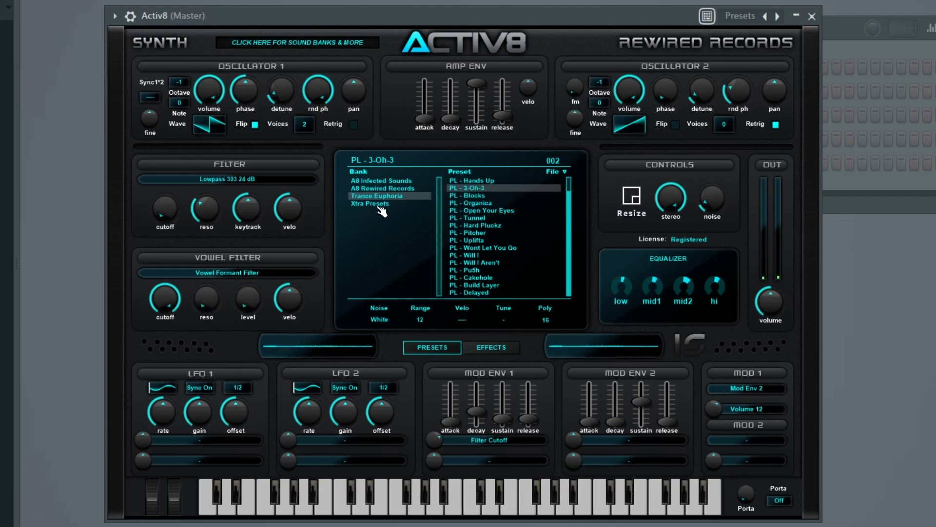
Step: Audition Square Mod, Ultimate Buzz, Guitar 1, HTrance, RawStyle Master and LegatoKore in the Xtra Presets bank
left_click(379, 205)
left_click(494, 181)
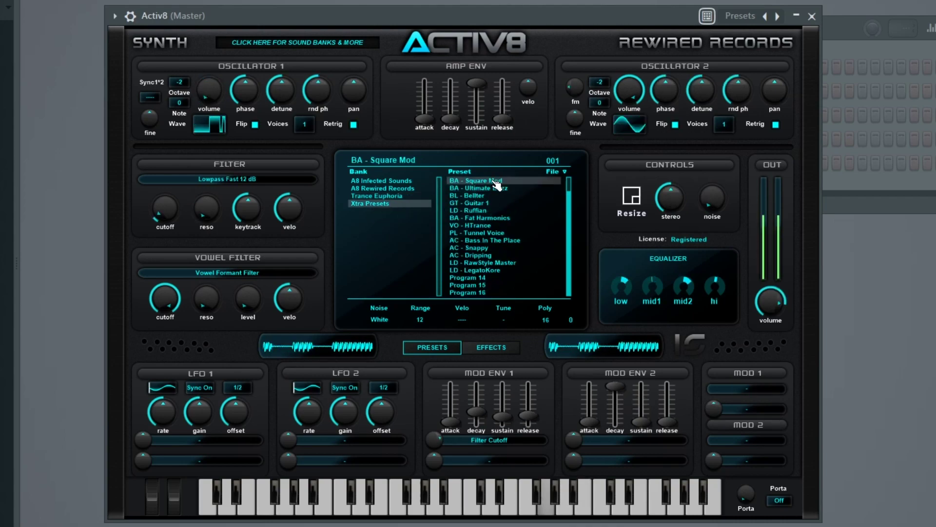
left_click(500, 189)
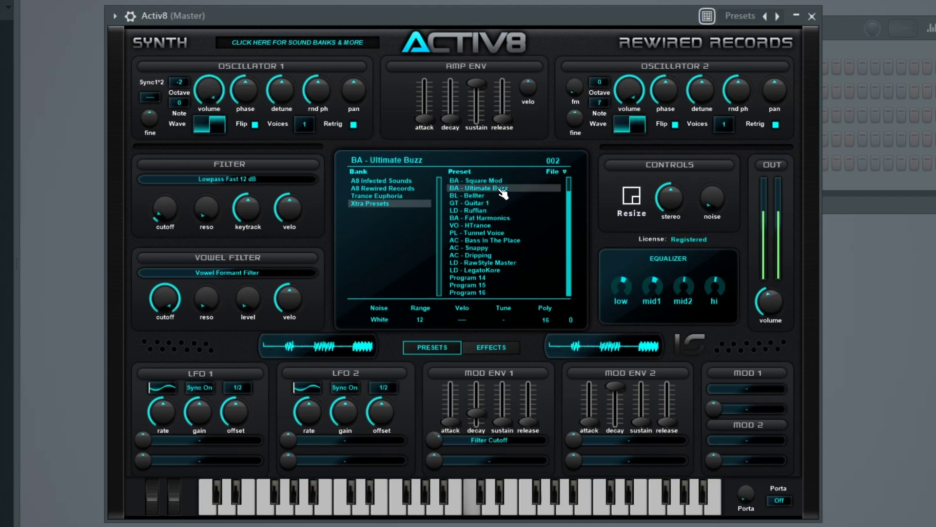
left_click(486, 203)
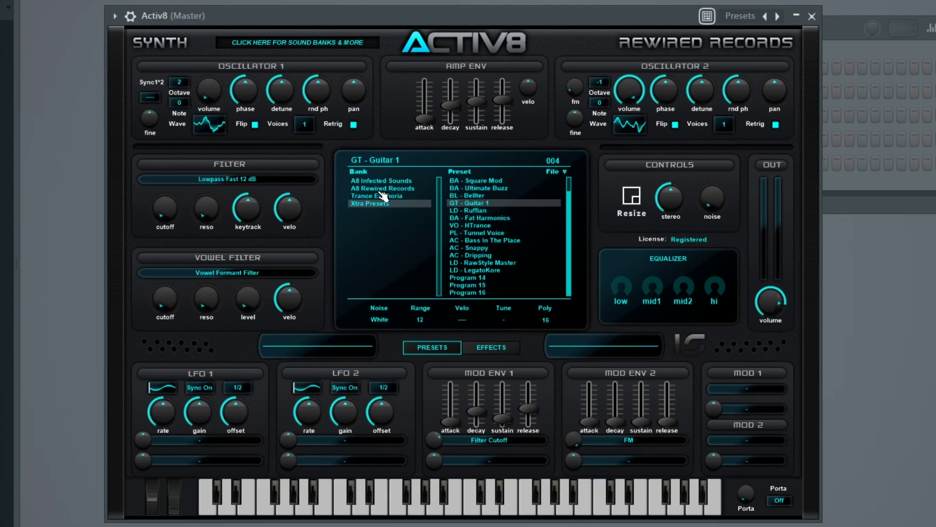
left_click(487, 227)
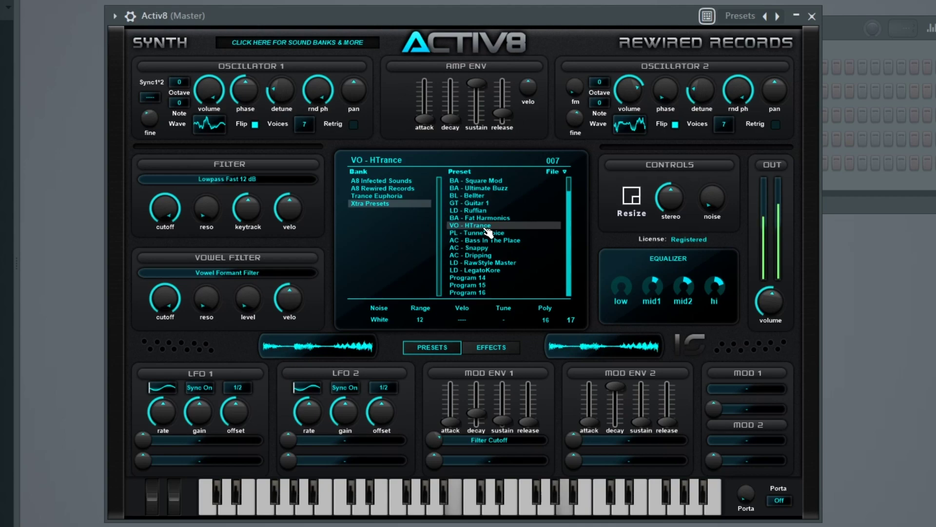
left_click(508, 263)
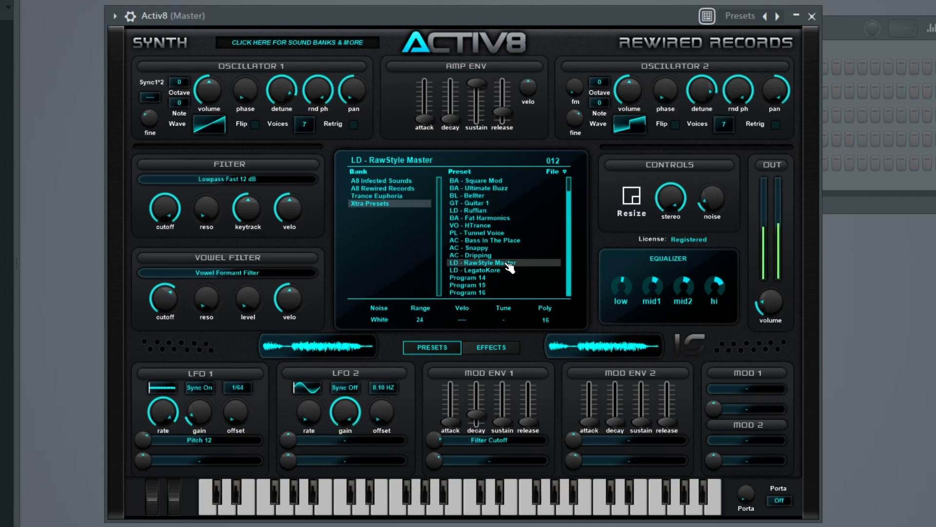
left_click(504, 270)
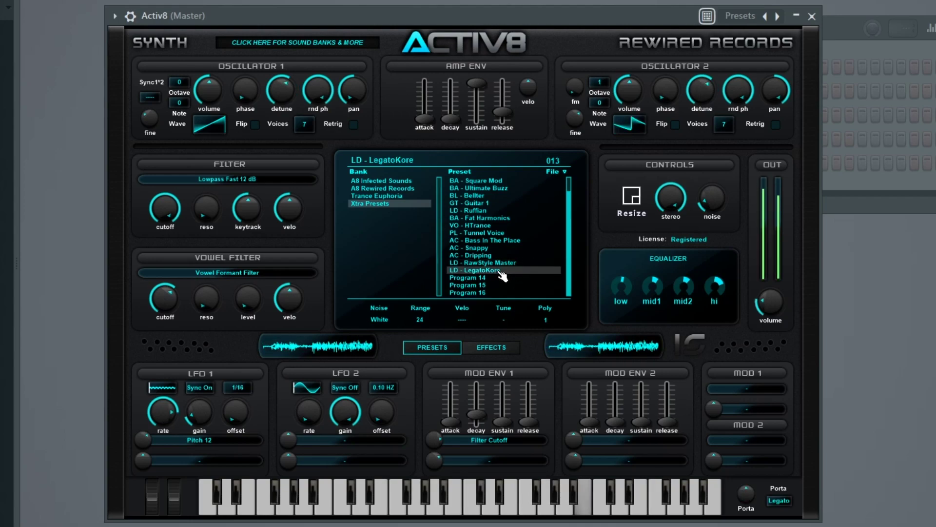
Step: Clear the entire A8 Infected Sounds bank
left_click(396, 182)
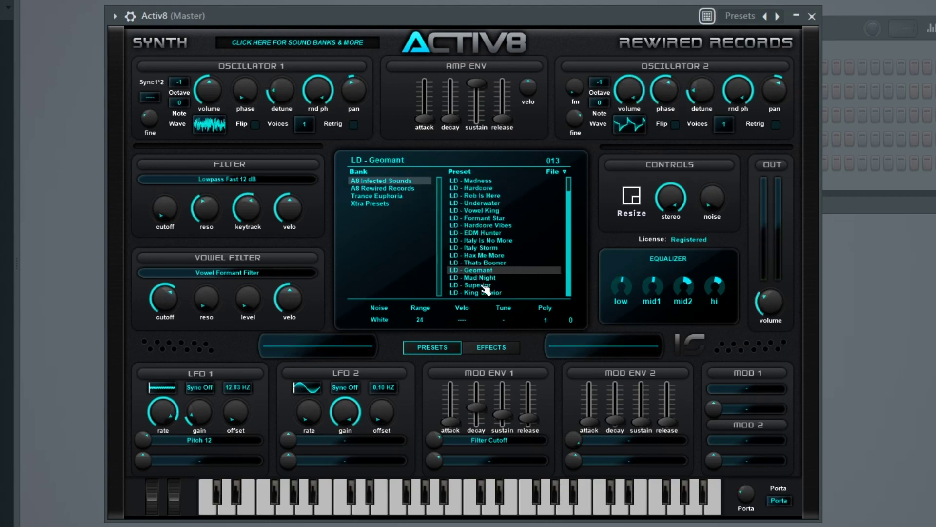
scroll(497, 242, "down", 5)
scroll(493, 247, "up", 5)
left_click(559, 177)
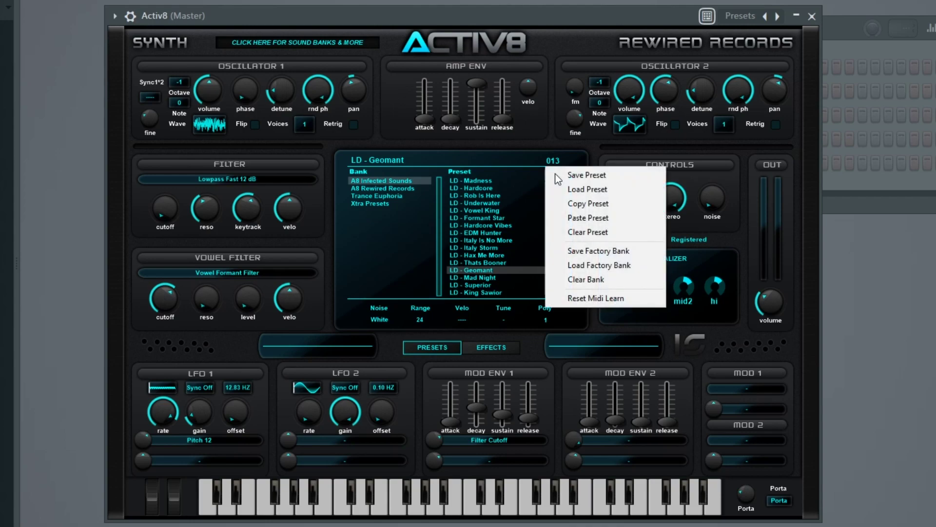
left_click(593, 280)
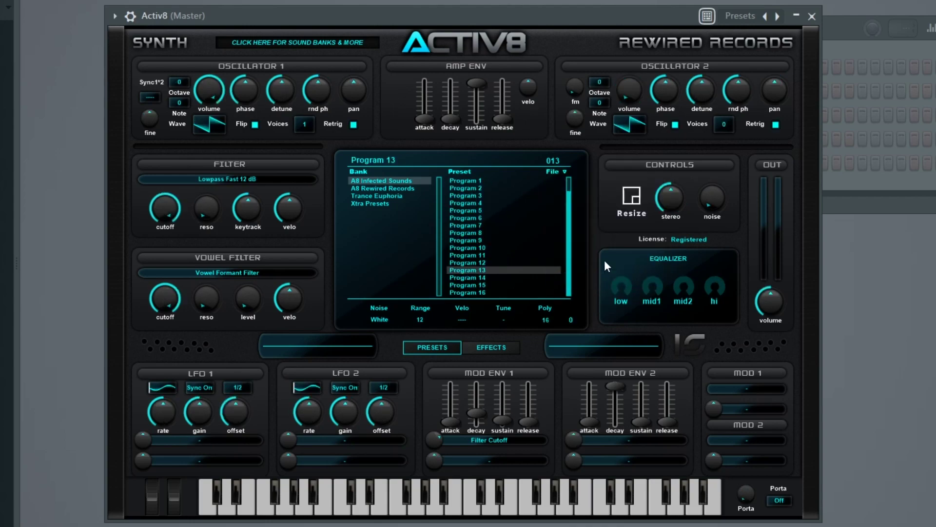
Step: Select the empty preset Program 1 and adjust the synth's output volume
left_click(478, 181)
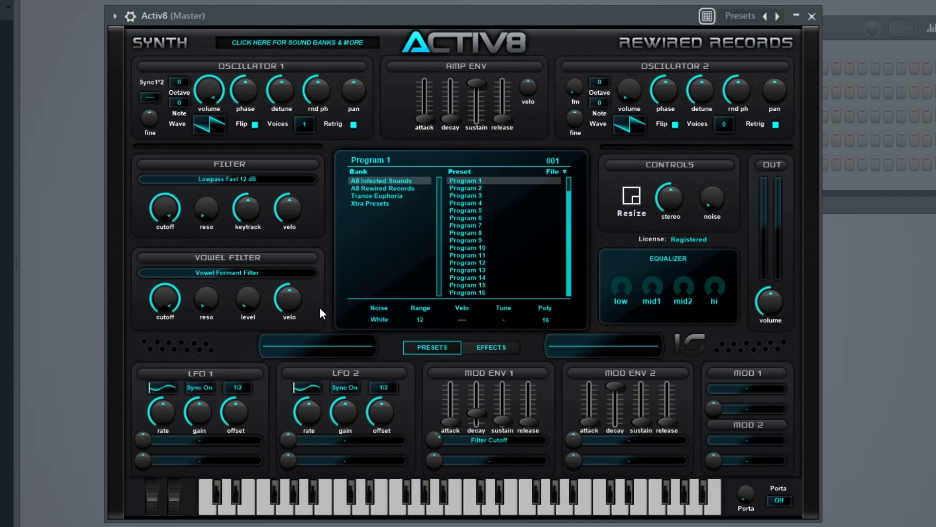
left_click_drag(771, 297, 779, 314)
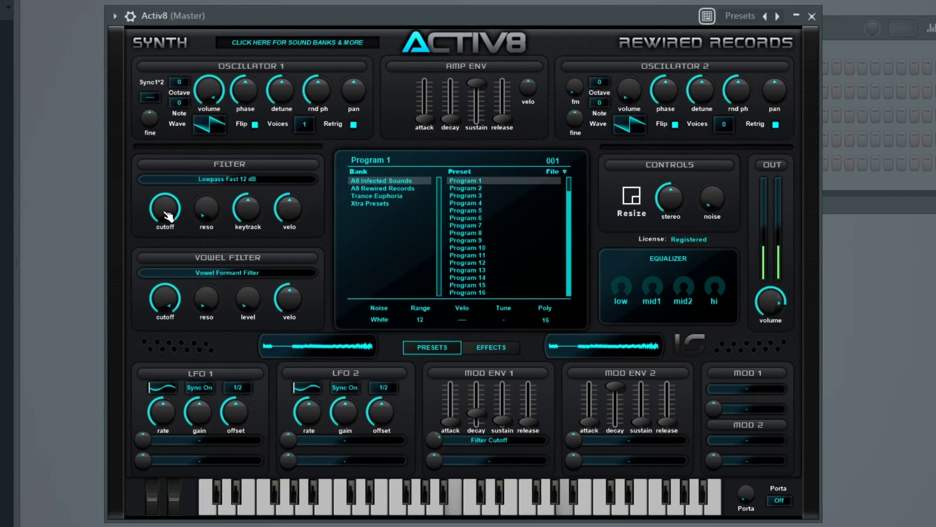
Step: Sweep the lowpass filter cutoff repeatedly between minimum and maximum, ending fully open
left_click_drag(169, 202, 169, 244)
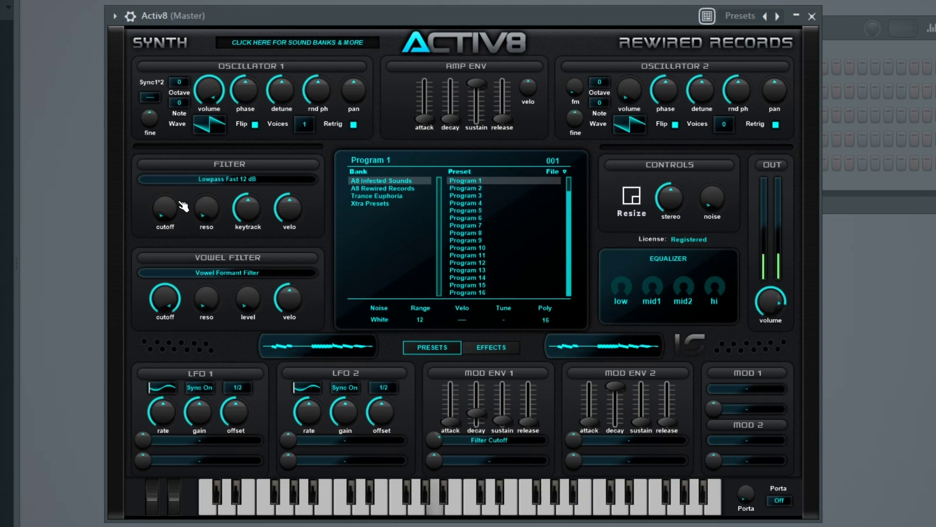
left_click_drag(163, 209, 164, 166)
left_click_drag(163, 211, 163, 256)
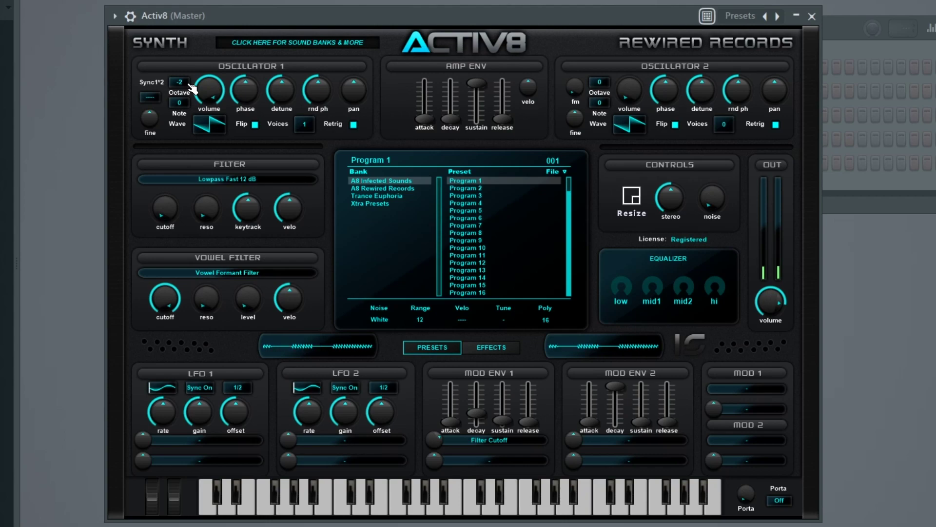
left_click_drag(174, 212, 174, 147)
left_click_drag(174, 212, 174, 278)
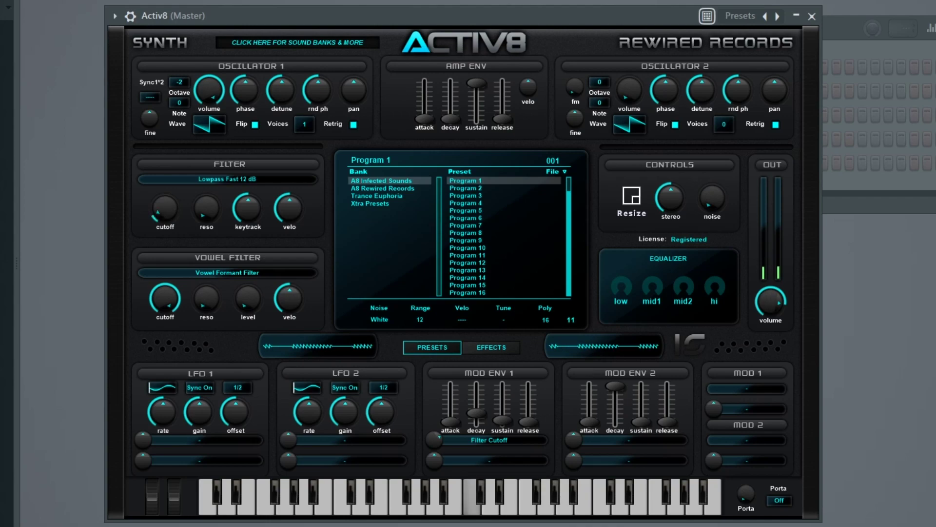
left_click_drag(177, 216, 177, 150)
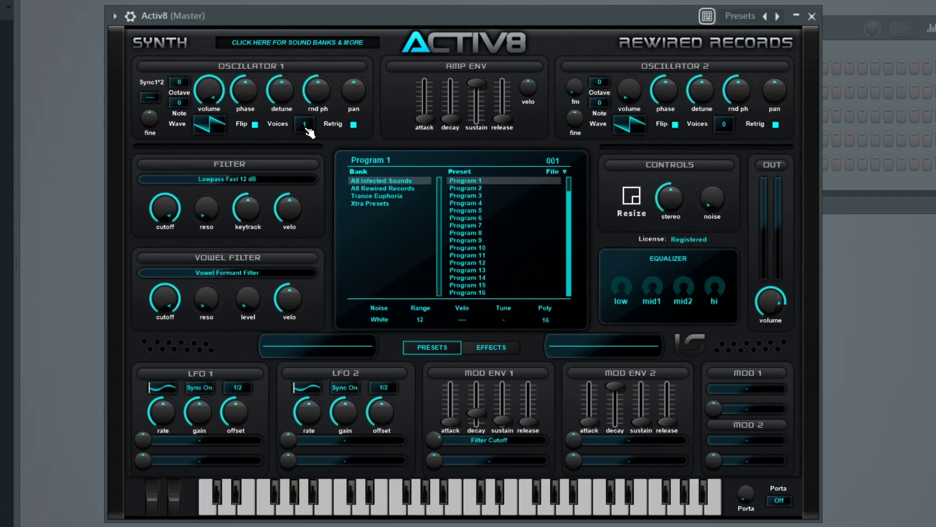
Step: Set Oscillator 1 to 8 voices and vary its detune, finishing at the knob's midpoint
left_click(218, 129)
left_click(207, 130)
left_click_drag(289, 85, 288, 140)
mouse_move(283, 91)
left_mouse_down()
mouse_move(283, 20)
mouse_move(284, 95)
left_mouse_up()
left_click_drag(285, 95, 285, 67)
left_click_drag(282, 90, 282, 121)
left_click_drag(288, 98, 294, 104)
left_click(303, 125)
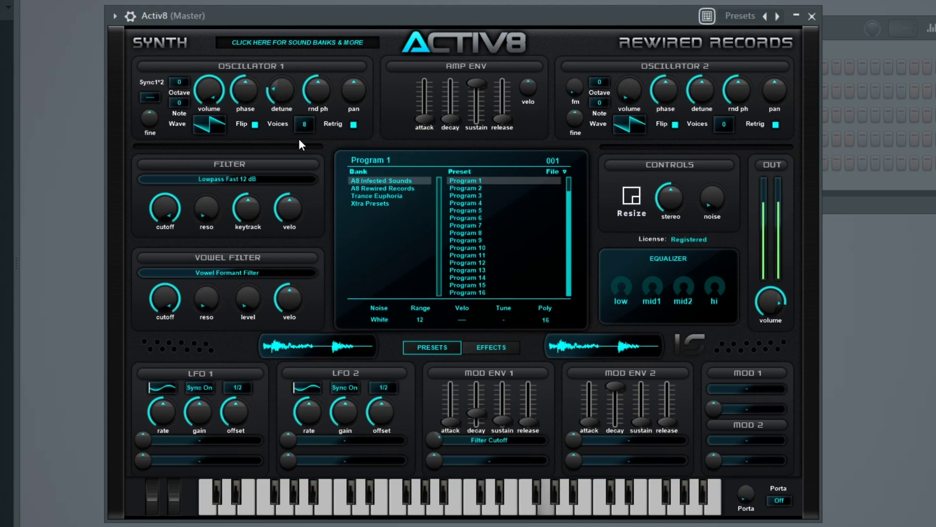
left_click_drag(279, 122, 278, 104)
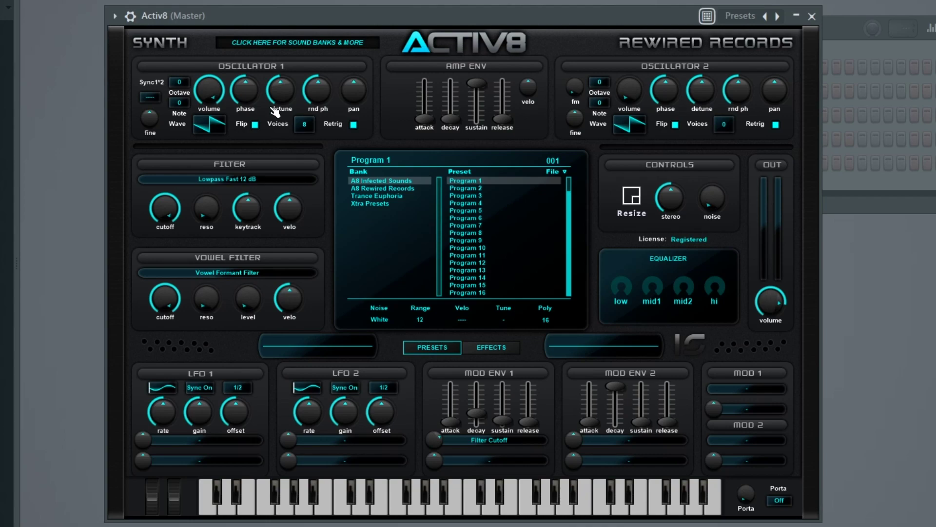
Step: Turn off retrigger on Oscillator 1 and raise its random phase to maximum
left_click(355, 125)
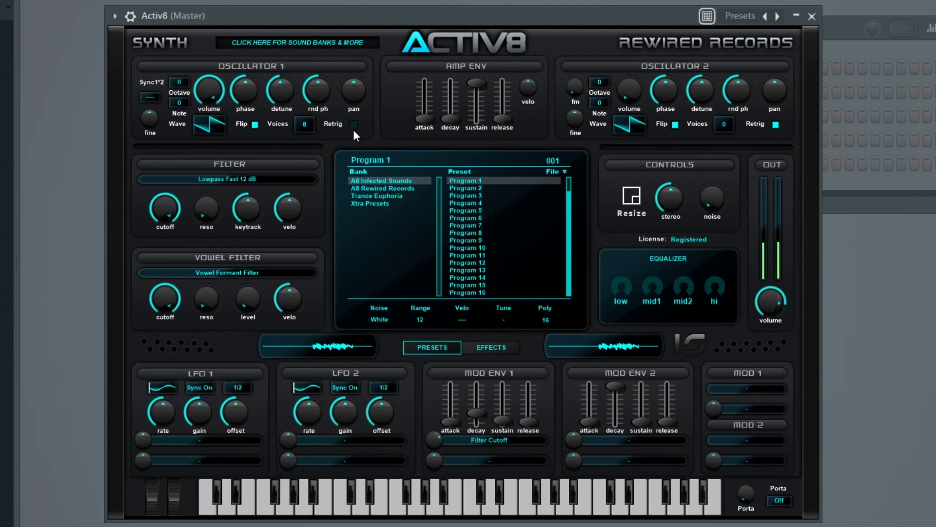
left_click(355, 126)
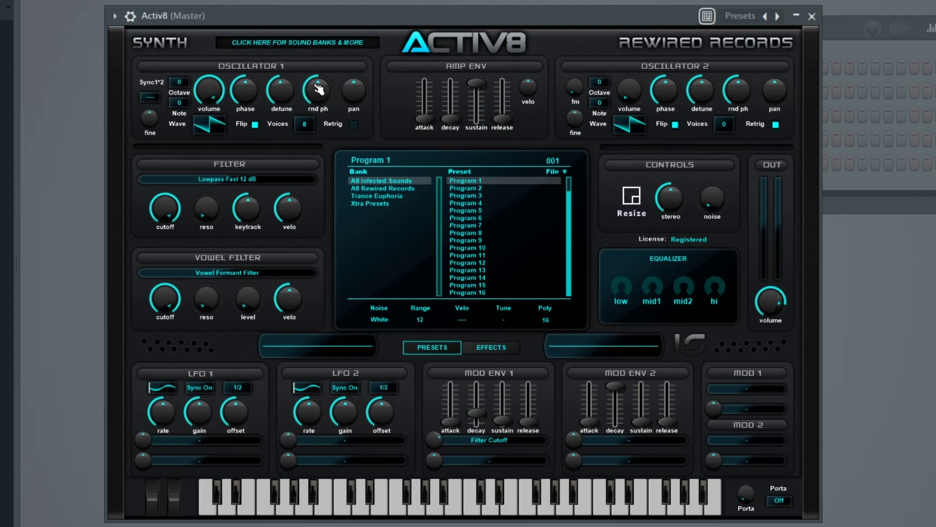
left_click_drag(323, 99, 324, 68)
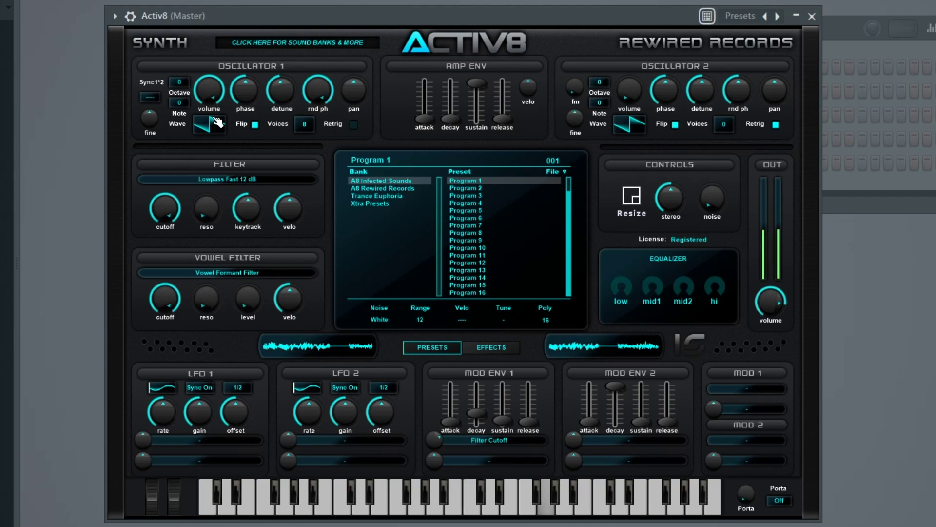
left_click_drag(320, 94, 322, 68)
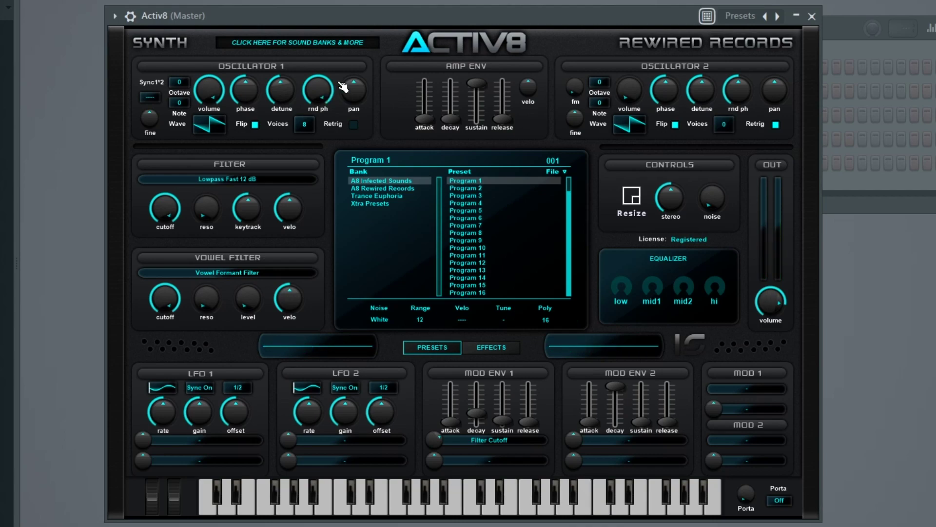
Step: Lower Oscillator 1's detune, settling slightly below the knob's midpoint
left_click_drag(280, 90, 280, 115)
left_click_drag(282, 91, 278, 119)
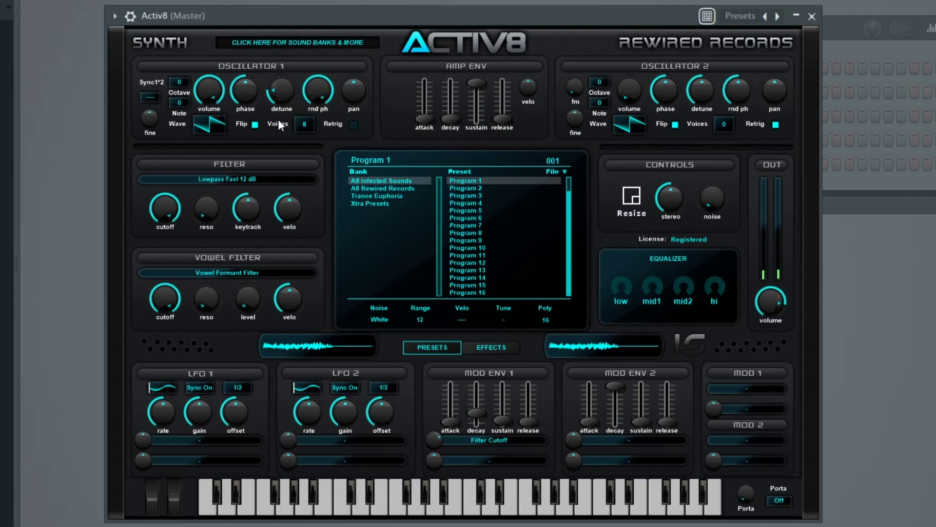
left_click_drag(270, 92, 270, 70)
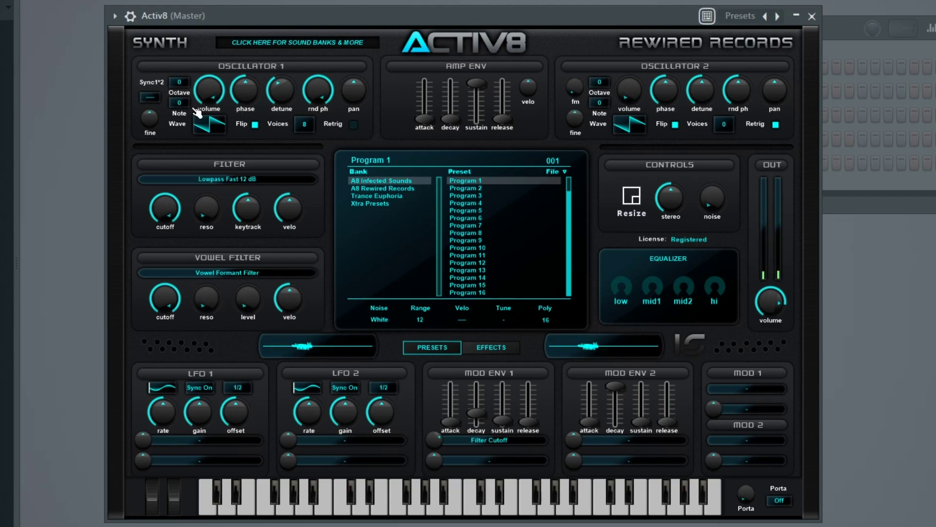
Step: Try a higher detune and octave -1 on Oscillator 1, returning detune slightly below its midpoint and octave to 0
left_click_drag(276, 104, 275, 85)
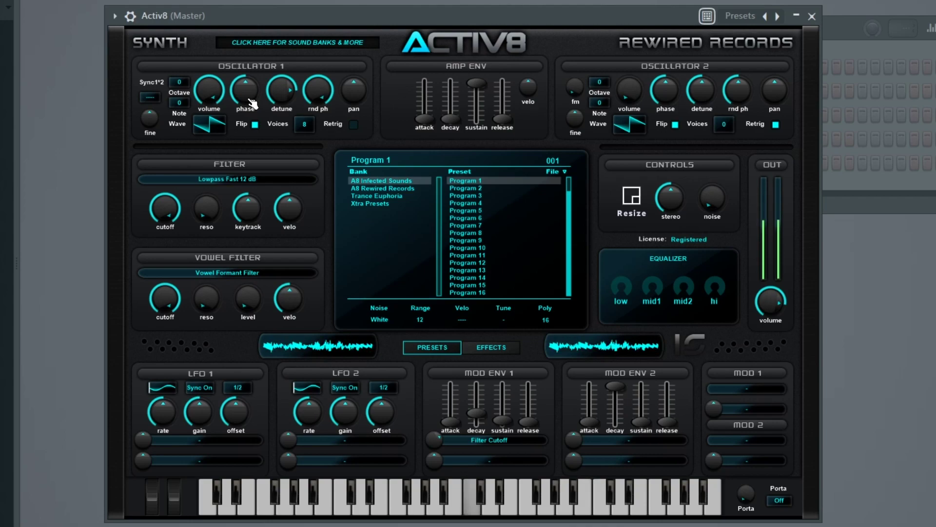
left_click_drag(284, 90, 284, 120)
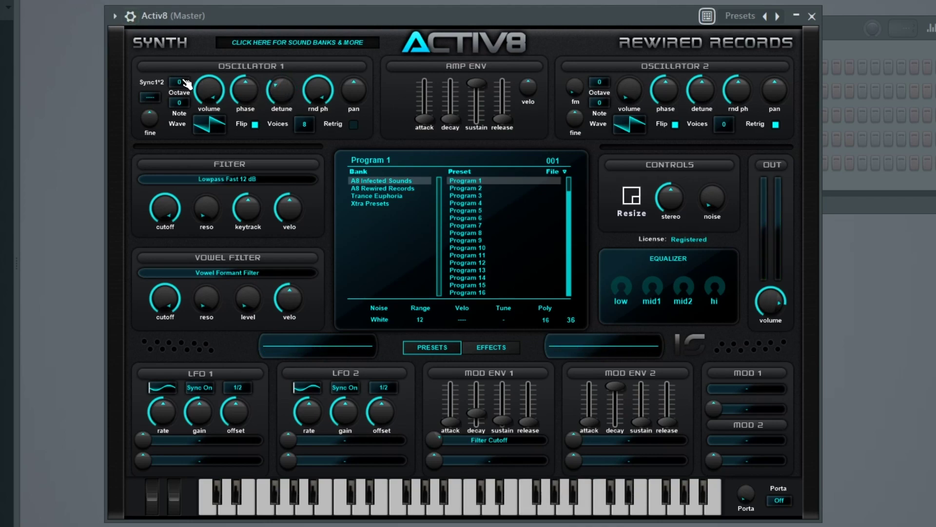
left_click_drag(182, 82, 181, 76)
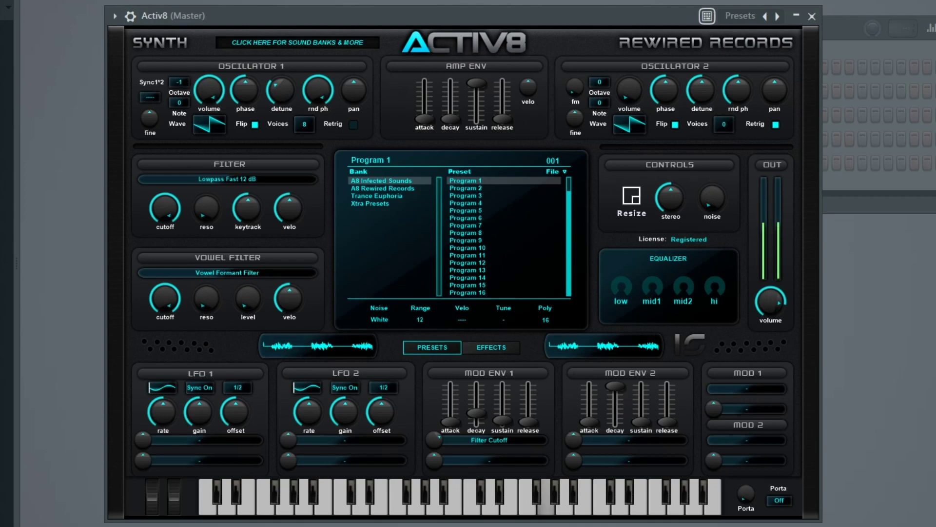
left_click_drag(185, 87, 186, 99)
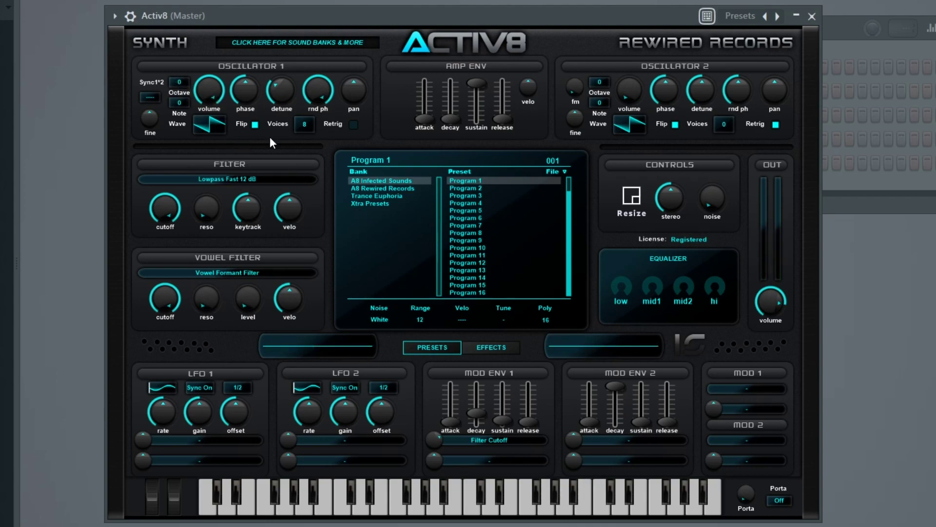
Step: Look over the effects page, return to the presets, and try a lower Oscillator 1 detune before restoring it slightly below the midpoint
left_click(500, 350)
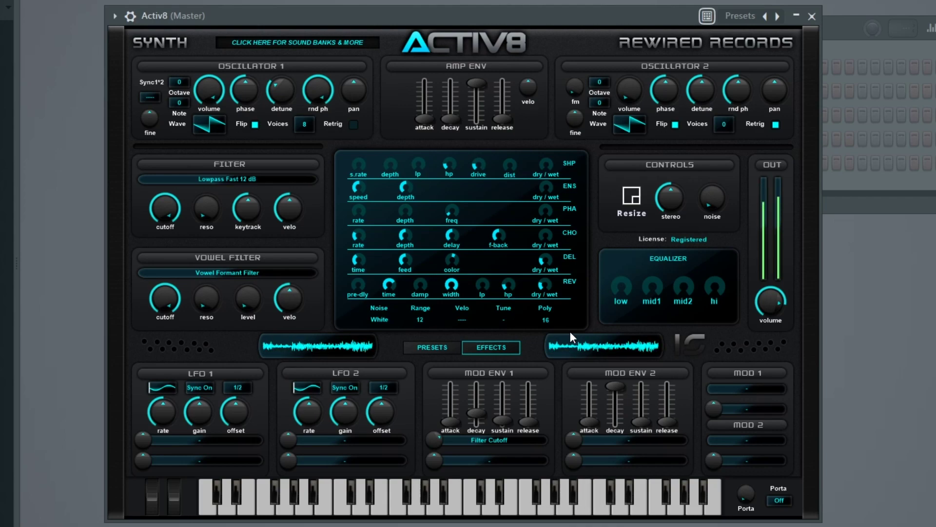
left_click(442, 348)
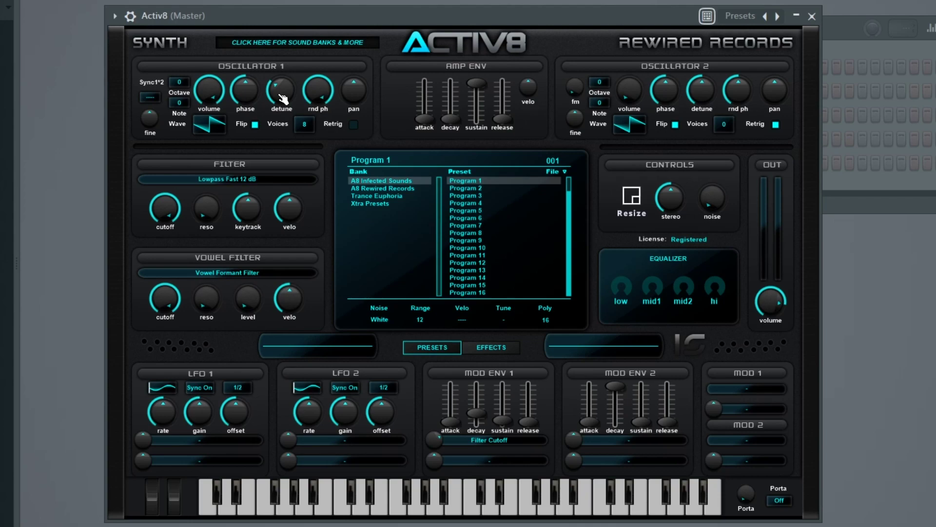
left_click_drag(280, 89, 280, 103)
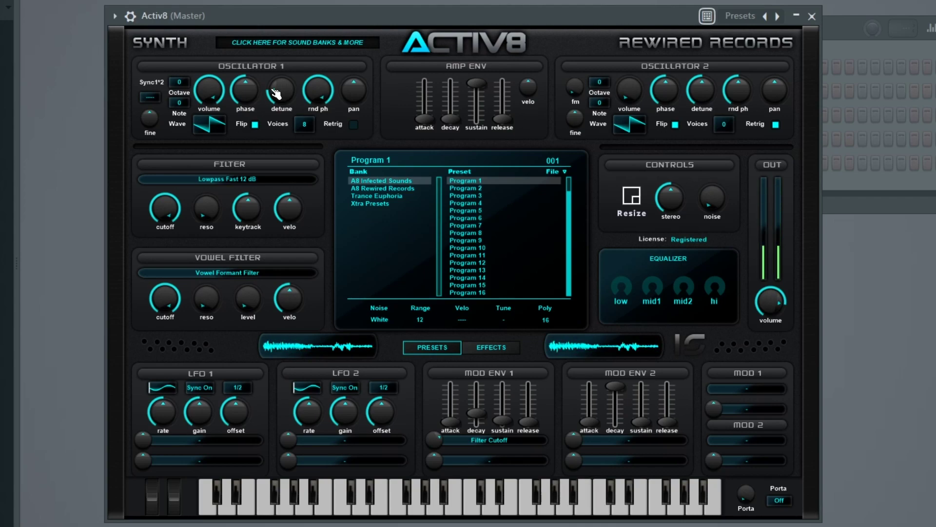
left_click_drag(281, 89, 280, 82)
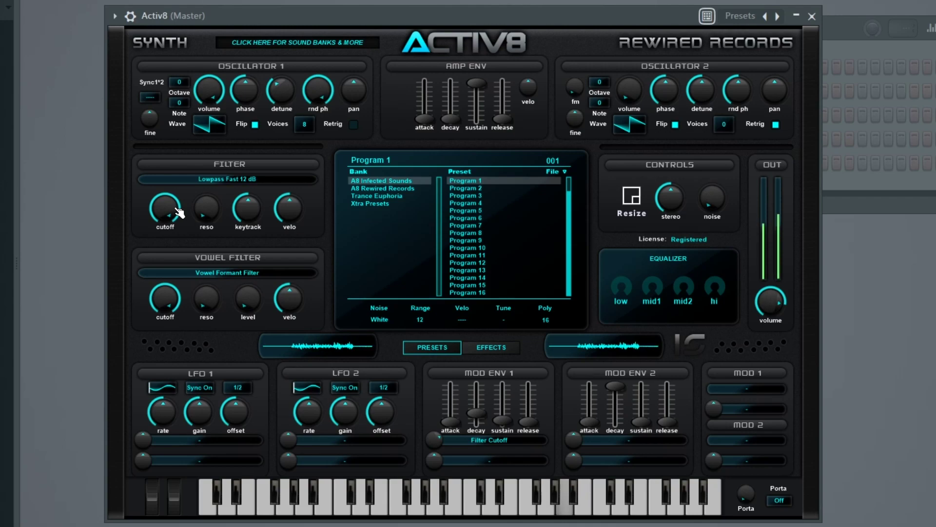
Step: Close the lowpass filter cutoff completely and try Oscillator 1 with 1 voice before restoring it to 8 voices
left_click_drag(167, 201, 163, 214)
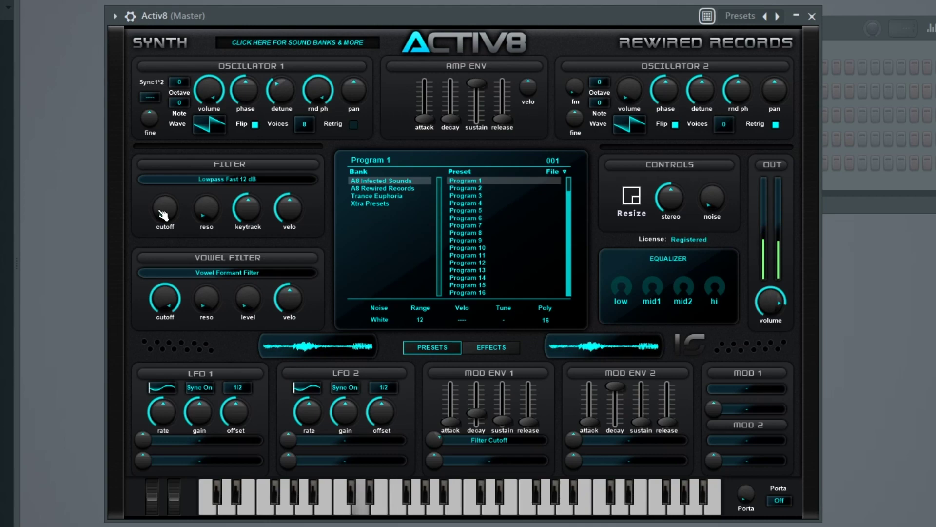
left_click_drag(304, 126, 304, 132)
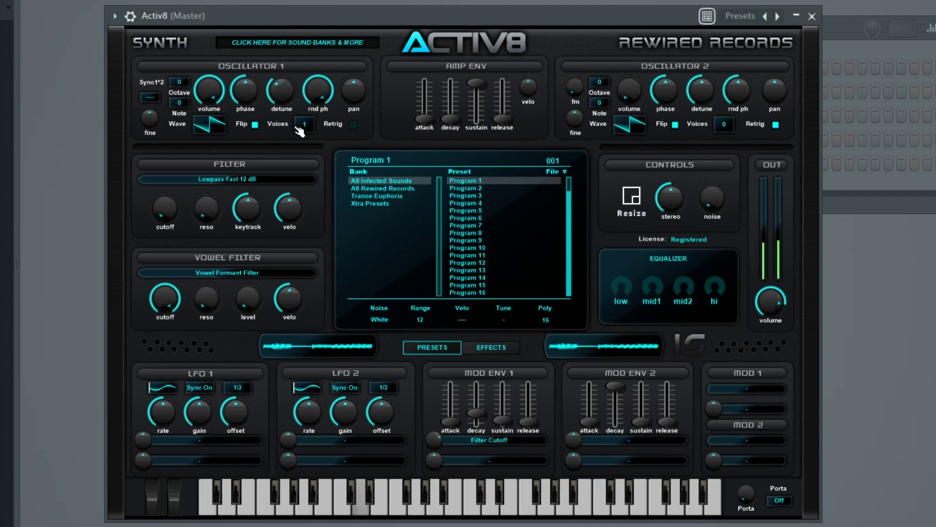
left_click_drag(302, 131, 288, 155)
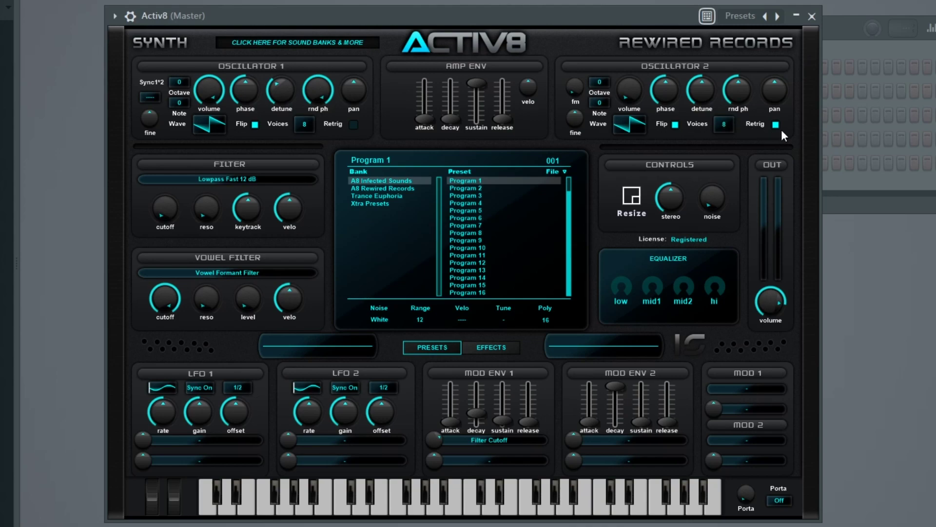
Step: Disable Oscillator 2's retrigger, maximize its random phase, lower its detune, and pan Oscillator 1 slightly left and Oscillator 2 slightly right
left_click_drag(743, 109, 702, 94)
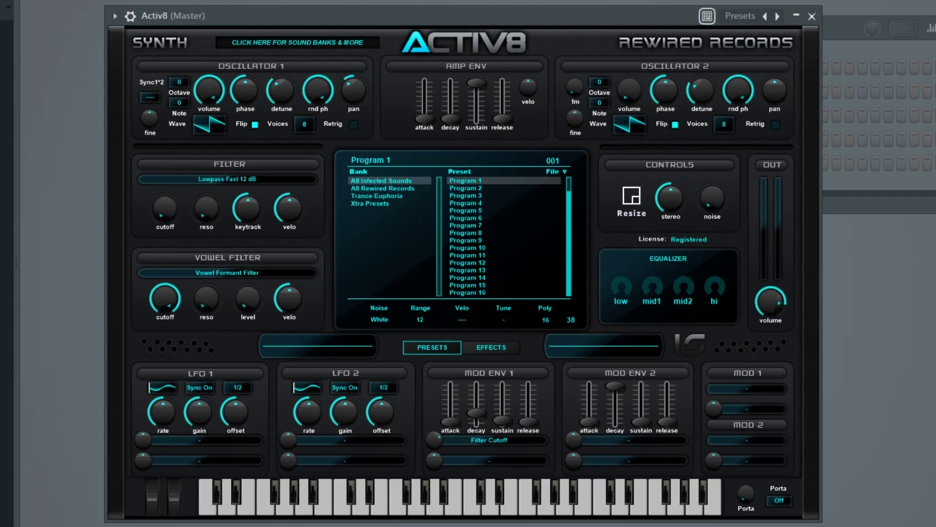
left_click_drag(786, 92, 786, 84)
Step: Raise Oscillator 2's fine tuning, set its volume to maximum, and fully open the lowpass filter cutoff
left_click_drag(579, 121, 579, 108)
left_click_drag(629, 90, 629, 64)
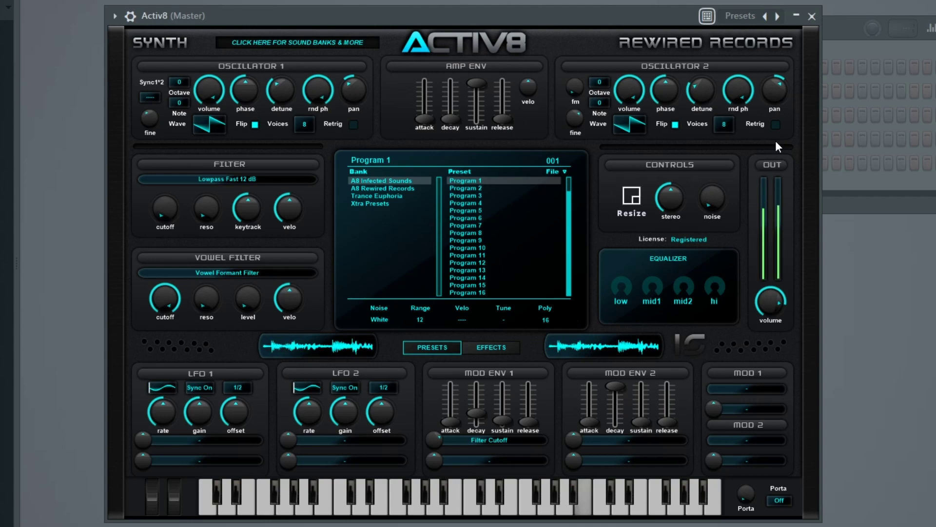
left_click_drag(166, 210, 166, 195)
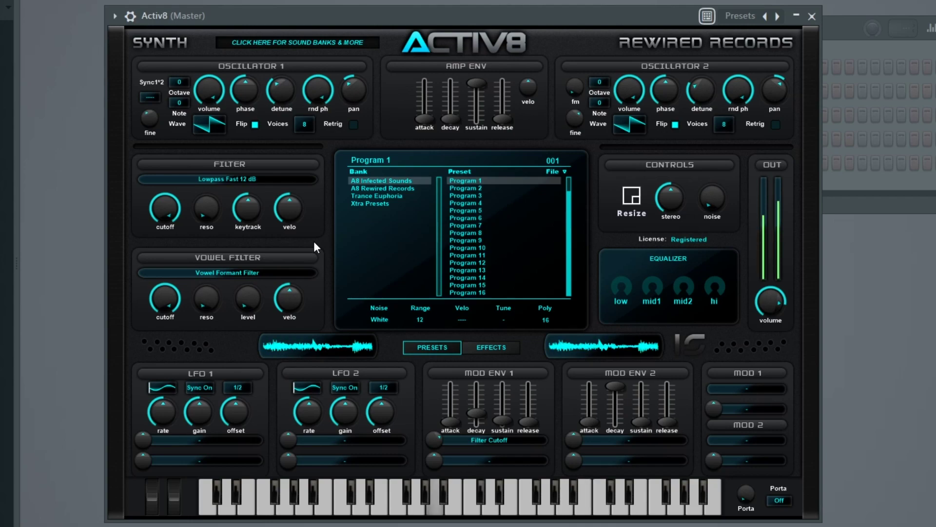
Step: Try Oscillator 1 alone with centred pan by muting Oscillator 2, and restore the slight left pan and Oscillator 2's full volume
left_click_drag(629, 93, 631, 101)
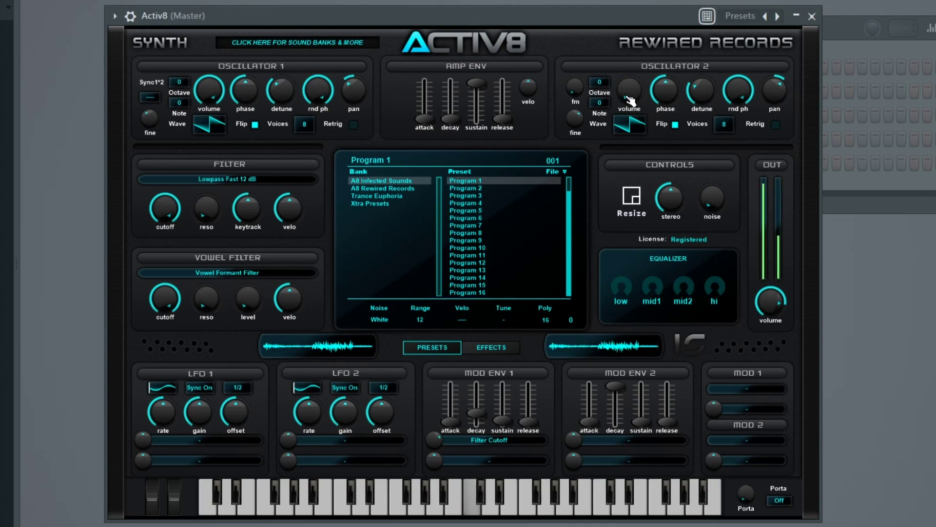
double_click(356, 97)
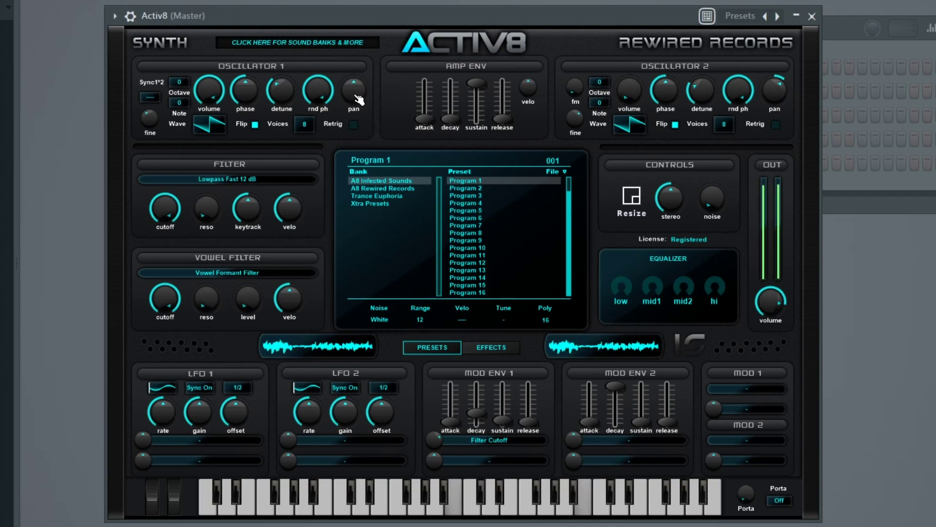
left_click_drag(357, 96, 357, 108)
double_click(632, 100)
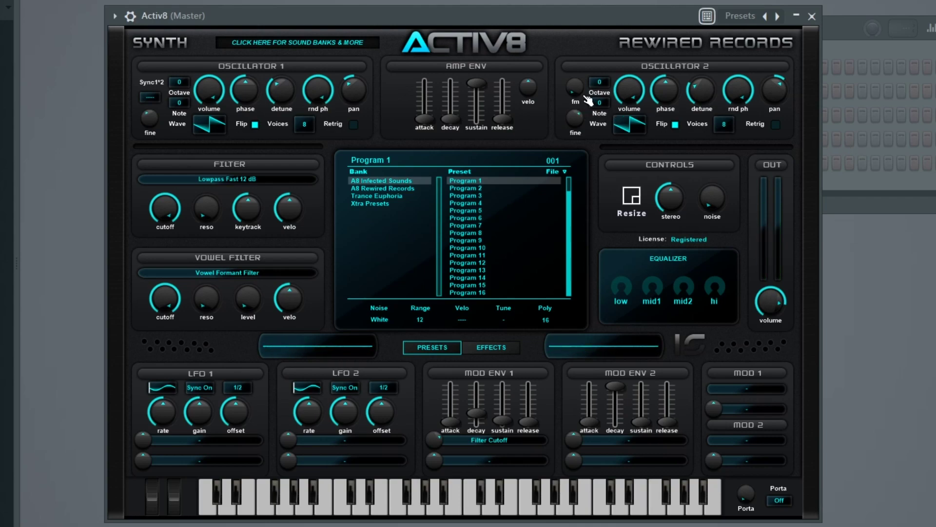
Step: Rename the Program 1 preset as "LD - Trance Lead 1"
double_click(369, 160)
type("LD - Trance Lead")
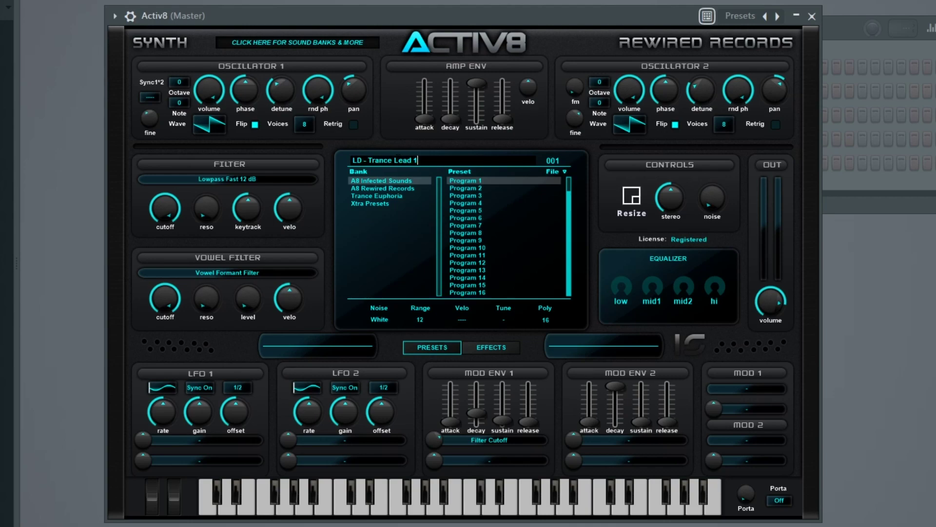
key("Return")
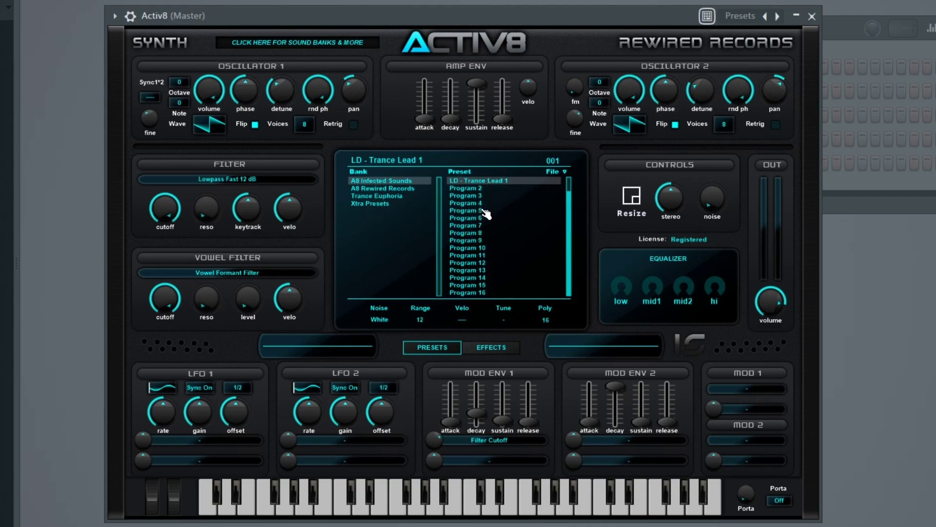
Step: Save the factory bank as "My Activ8 Bank.ac8" in the Banks folder and load that bank
left_click(559, 171)
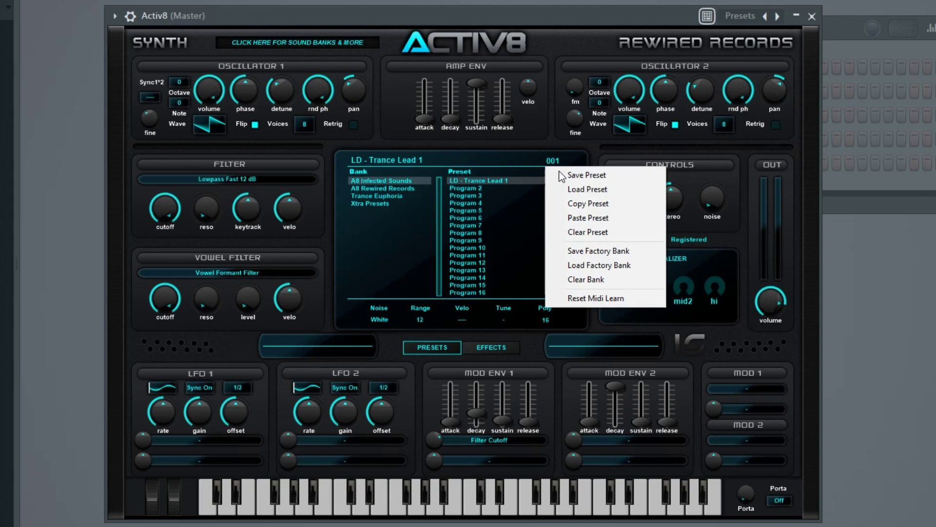
left_click(610, 250)
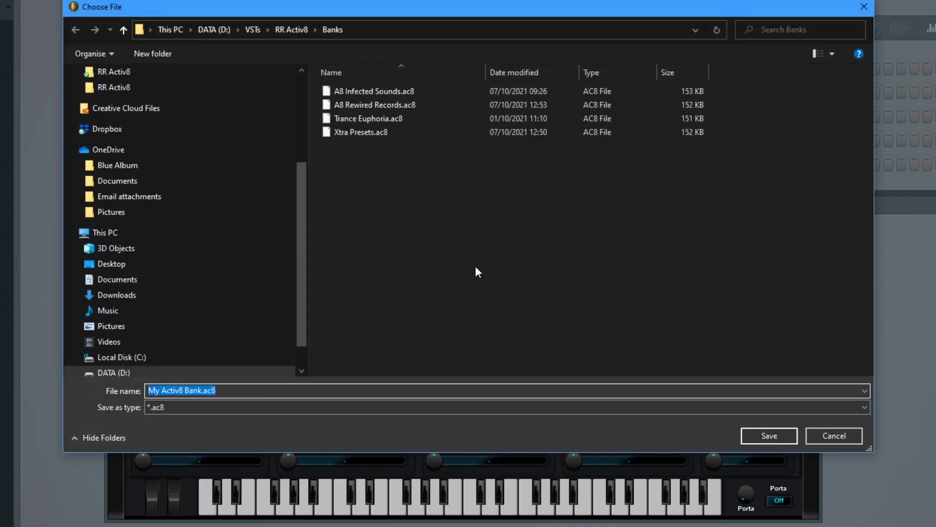
left_click(768, 435)
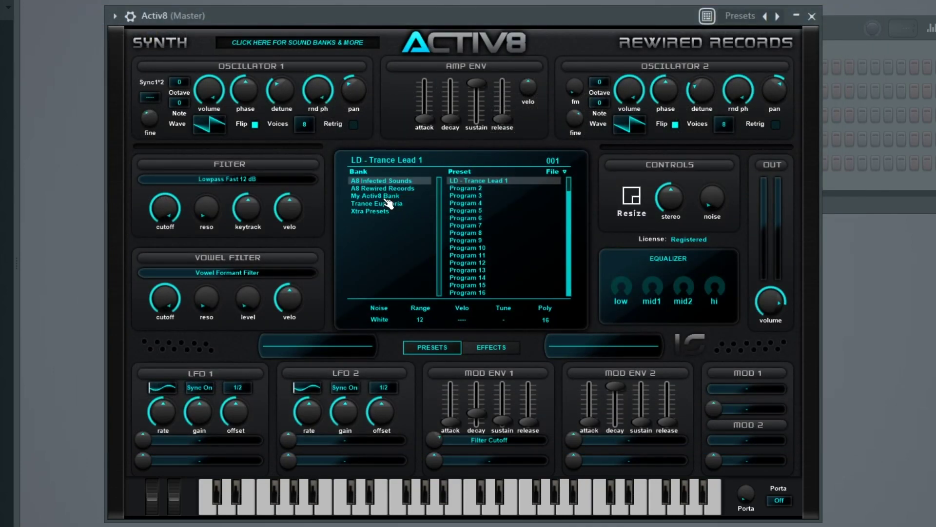
left_click(396, 190)
left_click(397, 196)
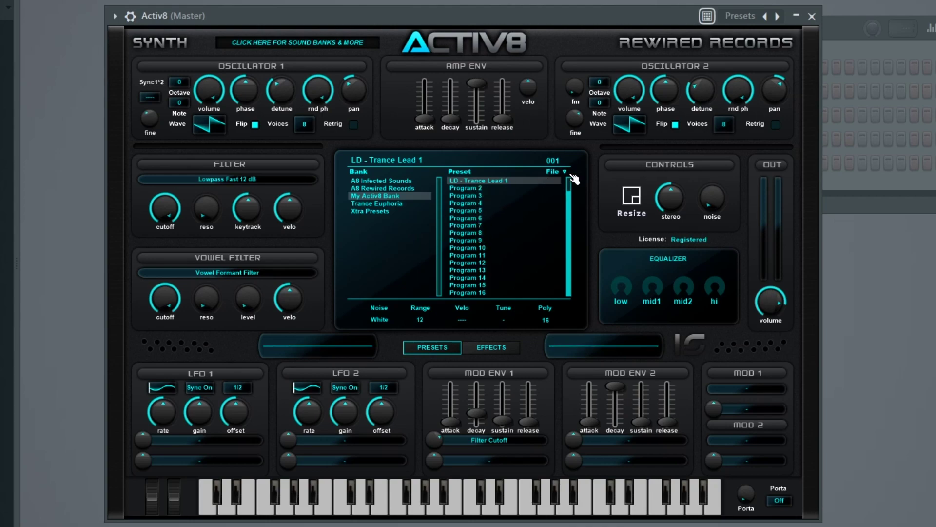
Step: Rename Program 2 as "Test" and discard the unsaved name by switching to another bank and reloading My Activ8 Bank
left_click(483, 189)
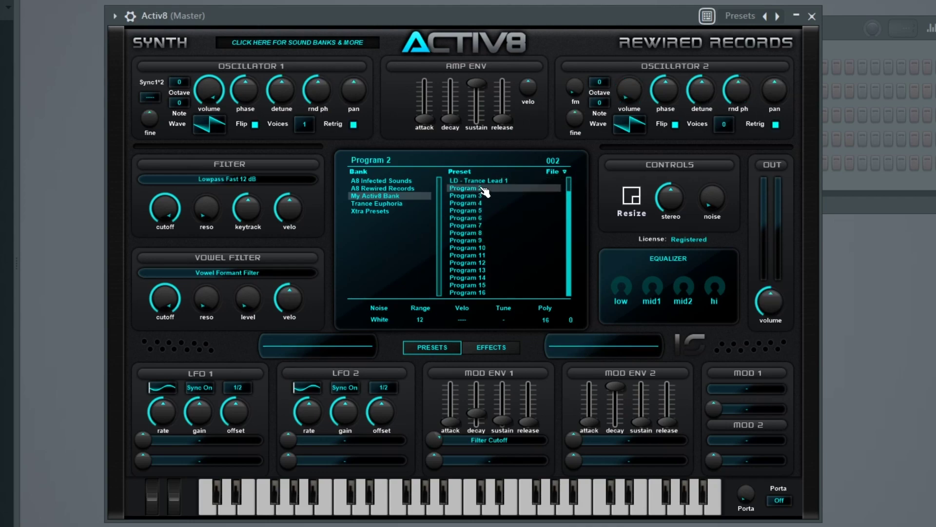
left_click(400, 160)
type("Test")
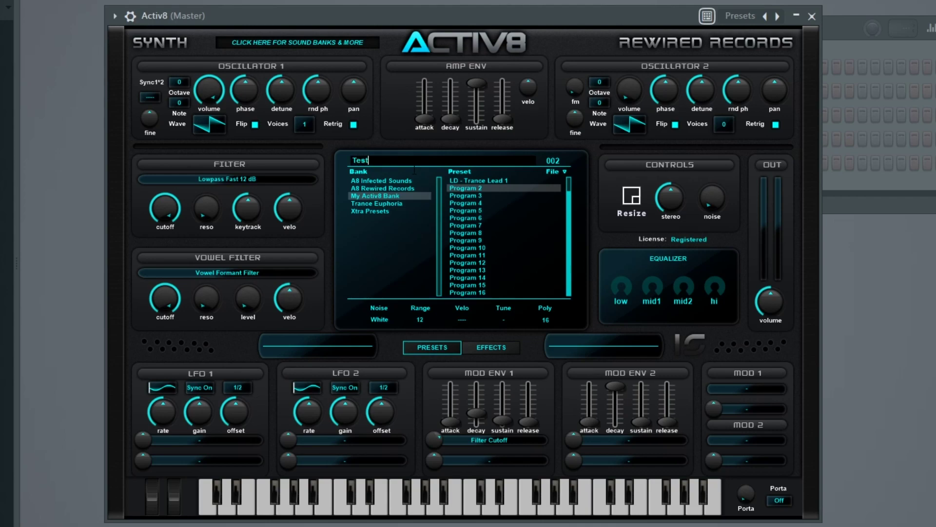
key("Return")
left_click(402, 188)
left_click(393, 197)
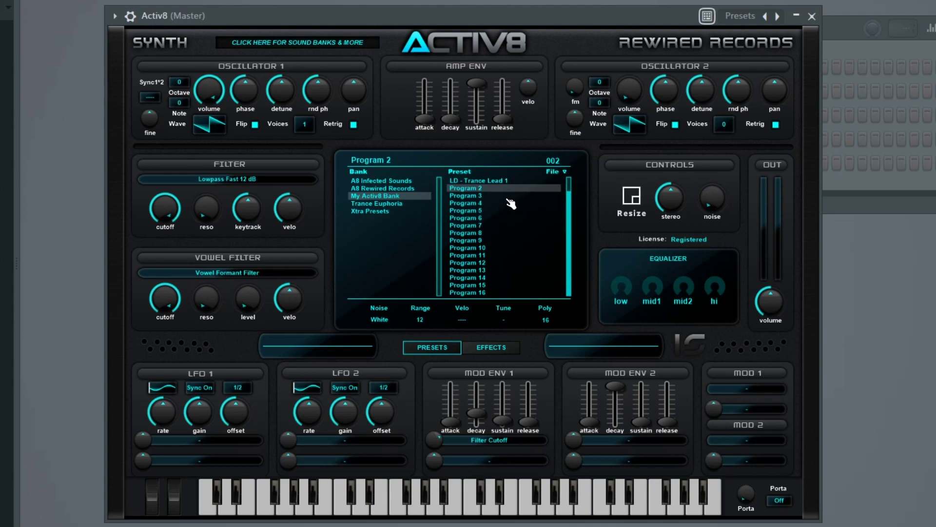
Step: Copy the "LD - Trance Lead 1" preset and paste it into the Program 2 slot of My Activ8 Bank
left_click(489, 183)
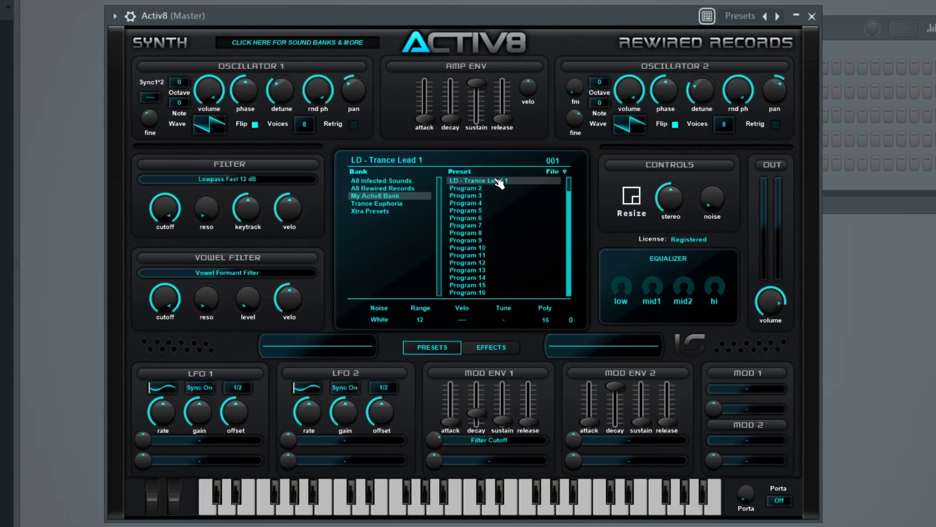
left_click(488, 189)
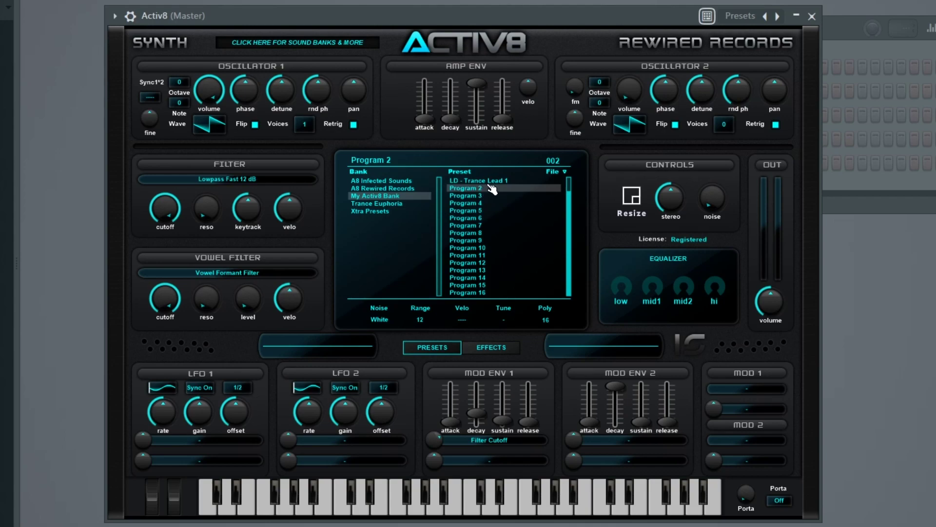
left_click(496, 182)
left_click(556, 172)
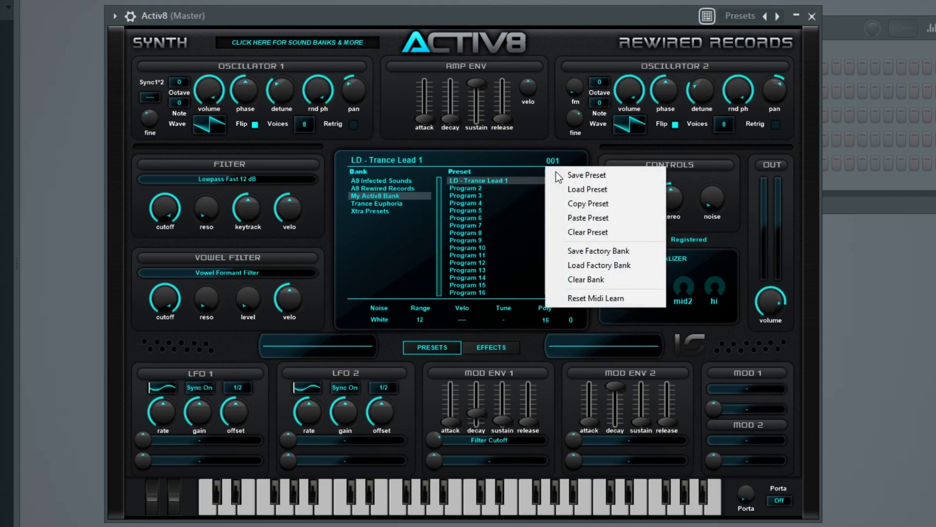
left_click(593, 203)
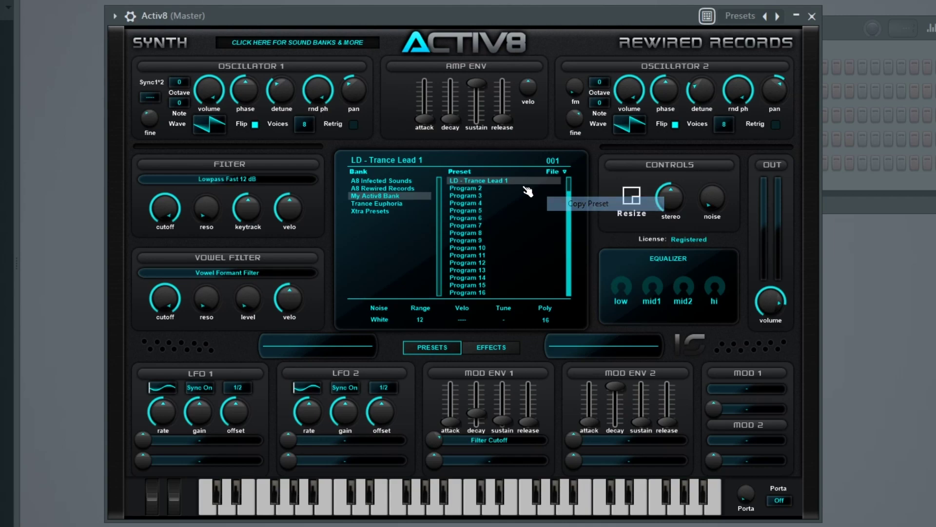
left_click(488, 189)
left_click(553, 172)
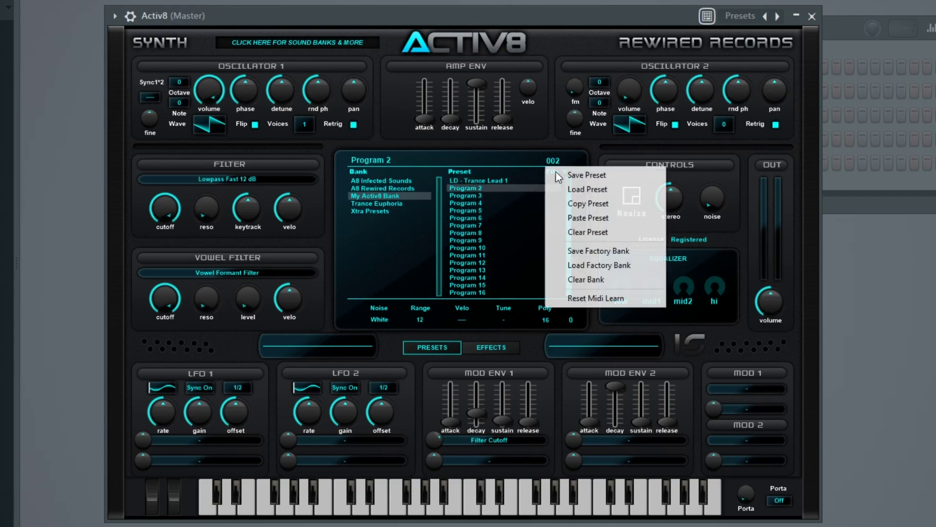
left_click(591, 218)
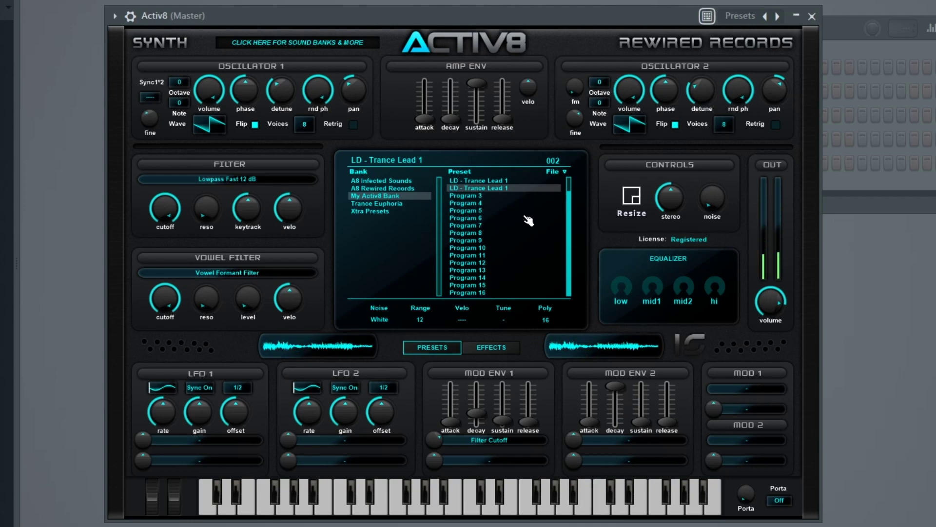
Step: Rename the pasted preset in slot 002 as "LD - Trance Lead 2"
left_click(395, 159)
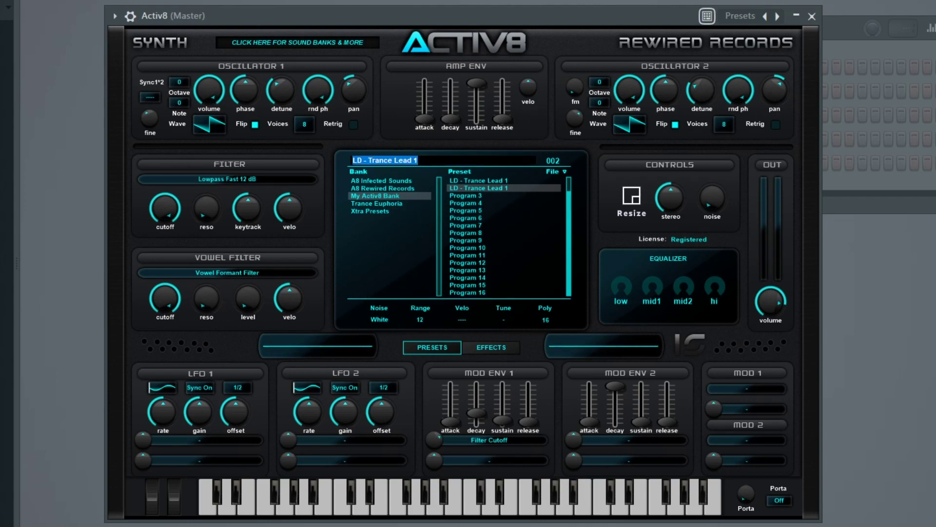
left_click(418, 161)
key("Return")
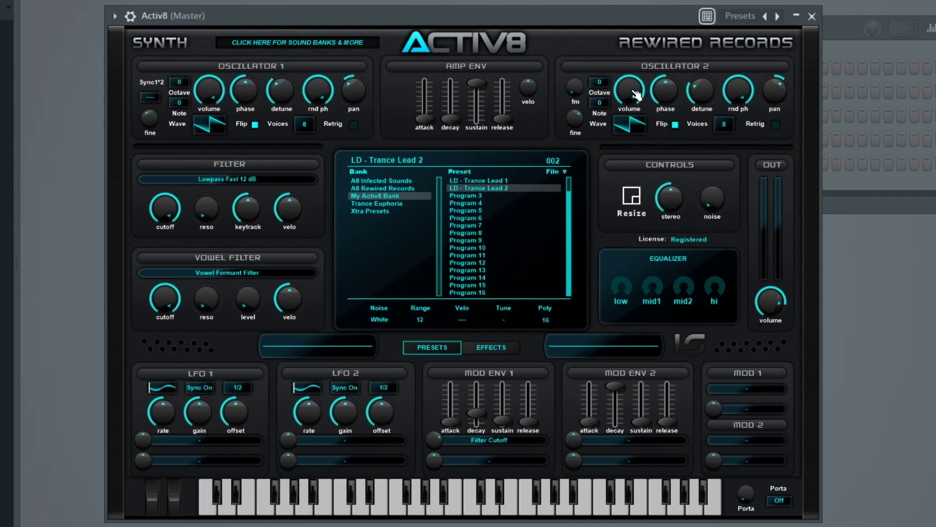
Step: Turn Oscillator 2's volume down to zero and centre Oscillator 1's pan in the "LD - Trance Lead 2" preset
left_click_drag(635, 91, 645, 84)
left_click_drag(357, 101, 358, 99)
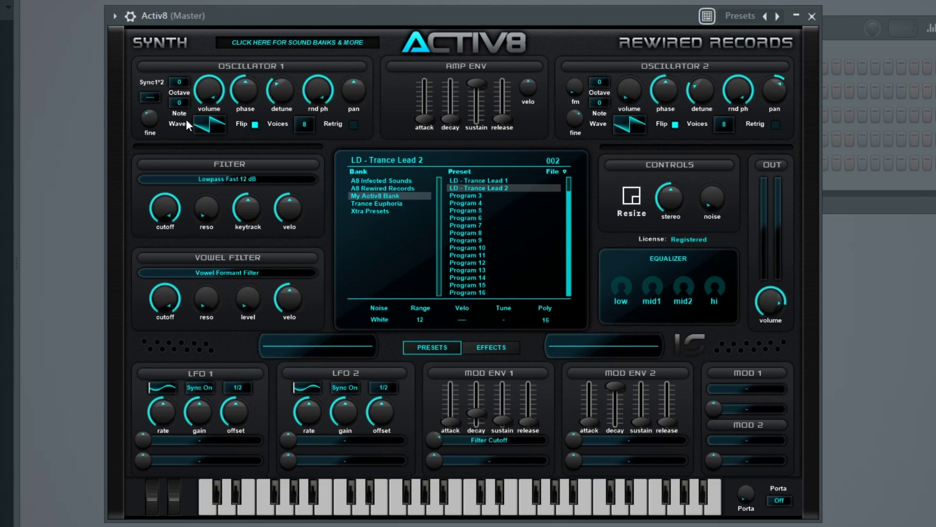
Step: Replace Oscillator 1's saw waveform with Vocal 4 from the Vocals group, and fine-tune the choice by stepping to a neighbouring waveform
left_click(216, 125)
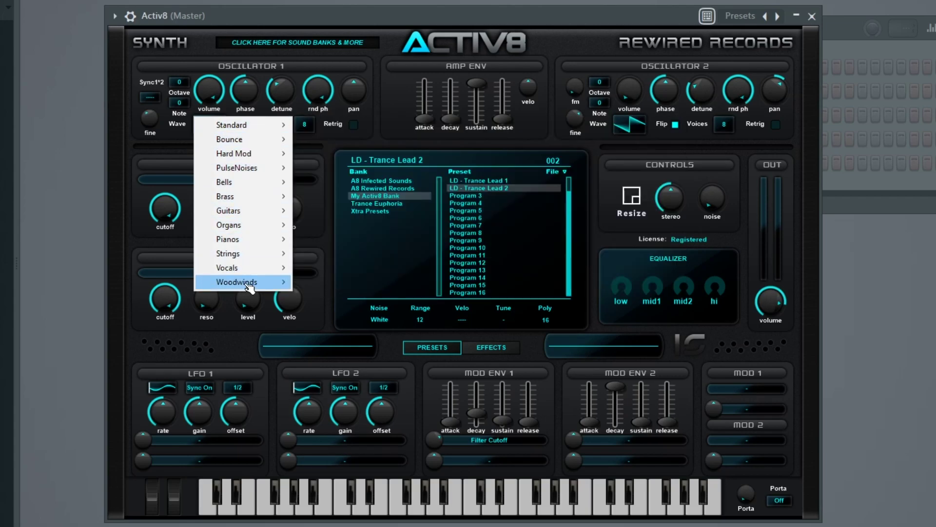
mouse_move(251, 210)
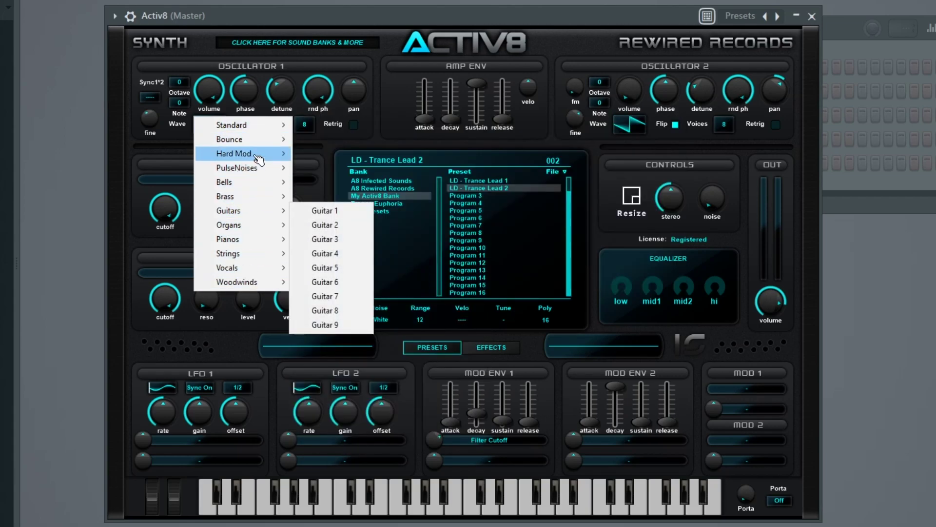
mouse_move(260, 131)
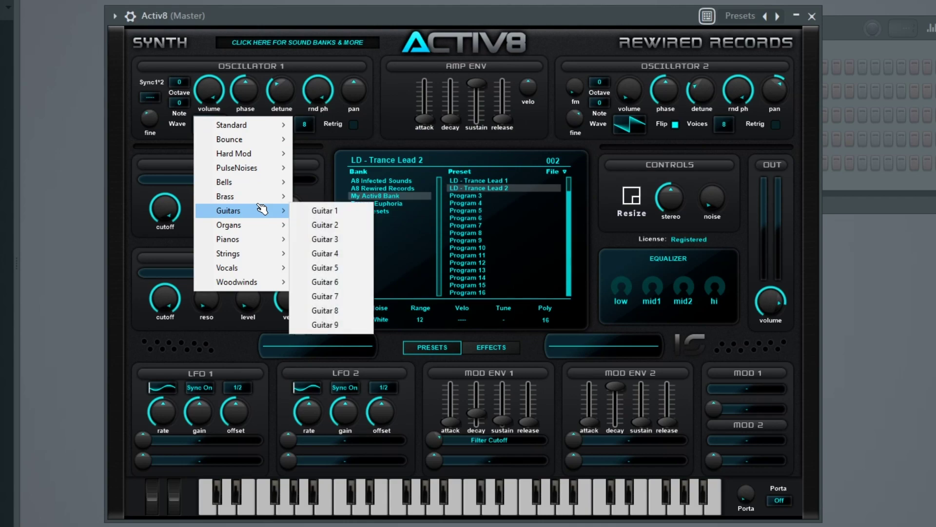
mouse_move(255, 272)
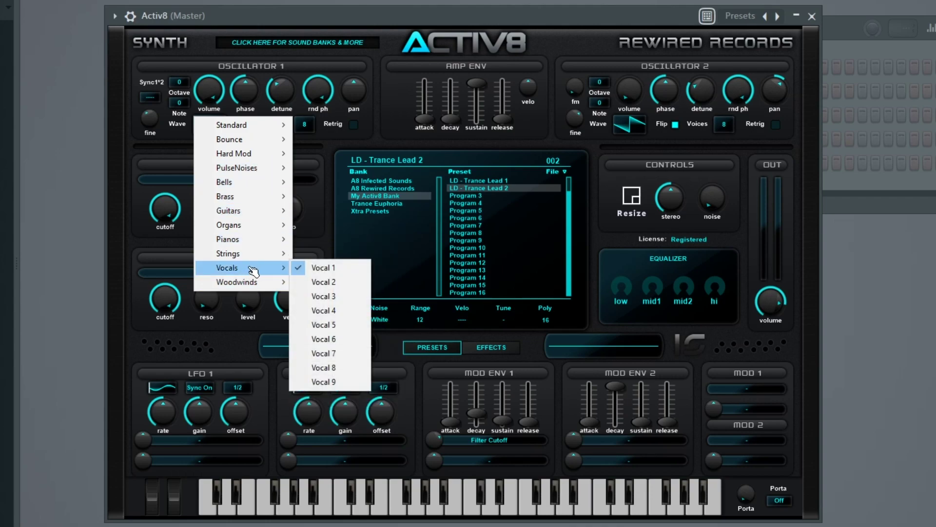
left_click(349, 314)
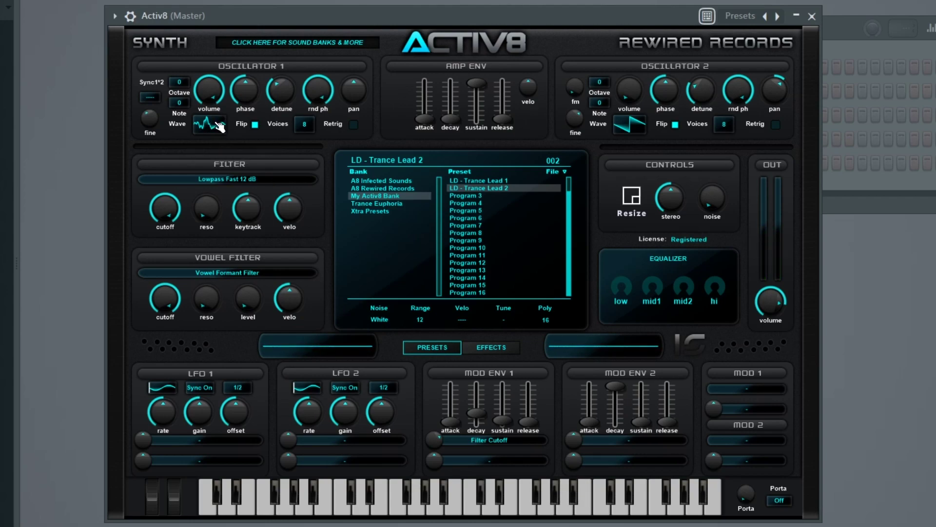
left_click_drag(216, 125, 216, 121)
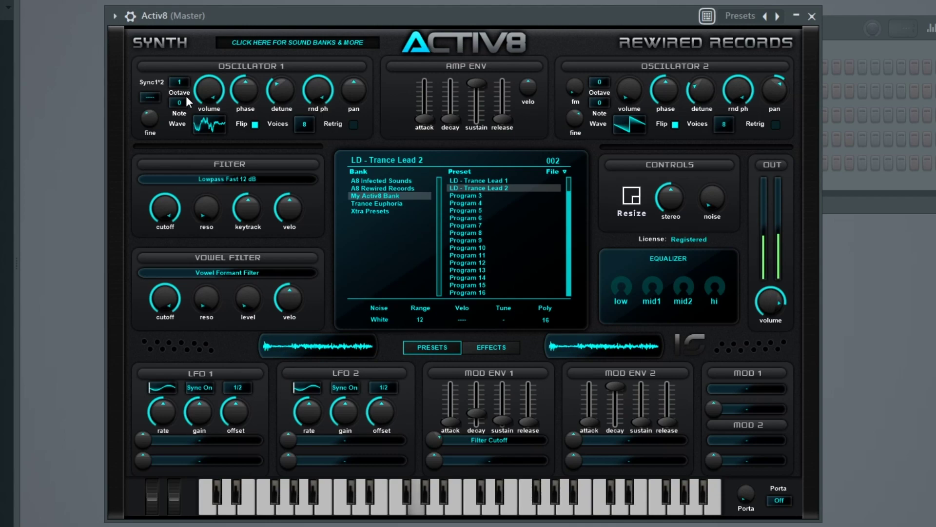
Step: Set Oscillator 1's octave to 0 and lower its detune slightly
left_click_drag(182, 82, 181, 92)
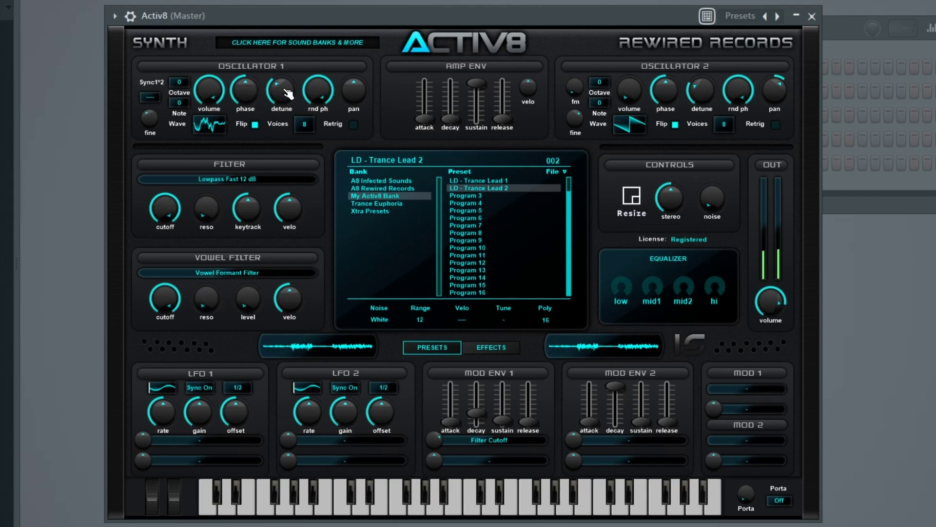
mouse_move(285, 90)
left_mouse_down()
mouse_move(285, 110)
mouse_move(285, 80)
mouse_move(273, 94)
left_mouse_up()
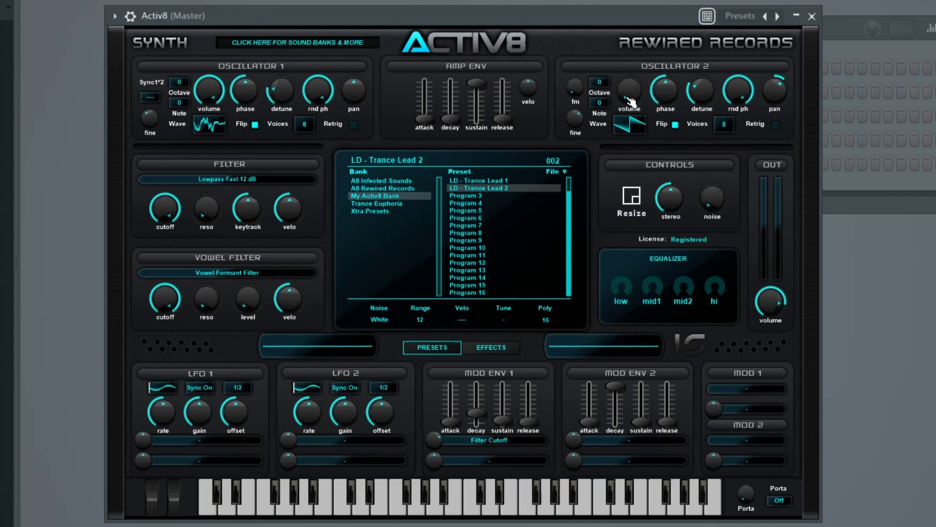
Step: Bring Oscillator 2's volume back up to a high level and pan the two oscillators slightly apart around the centre
left_click_drag(628, 100, 635, 96)
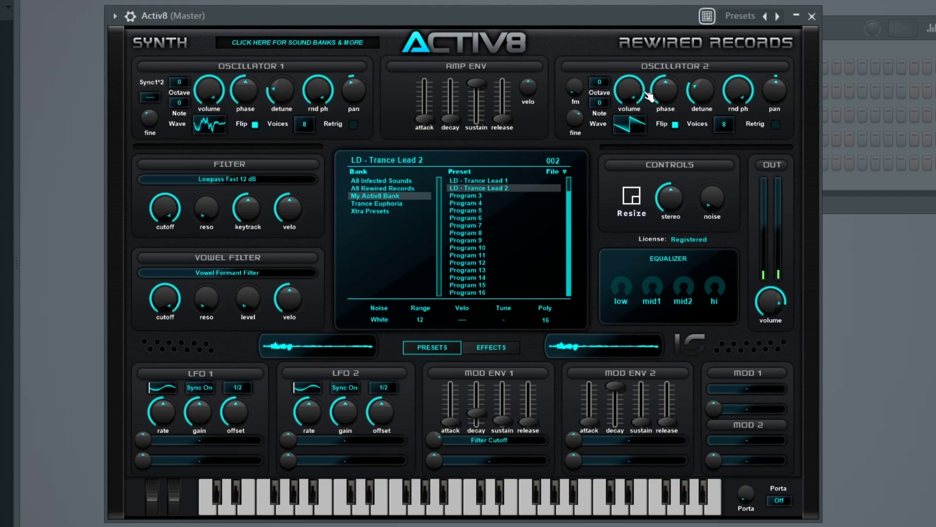
mouse_move(630, 91)
left_mouse_down()
mouse_move(630, 136)
mouse_move(630, 108)
left_mouse_up()
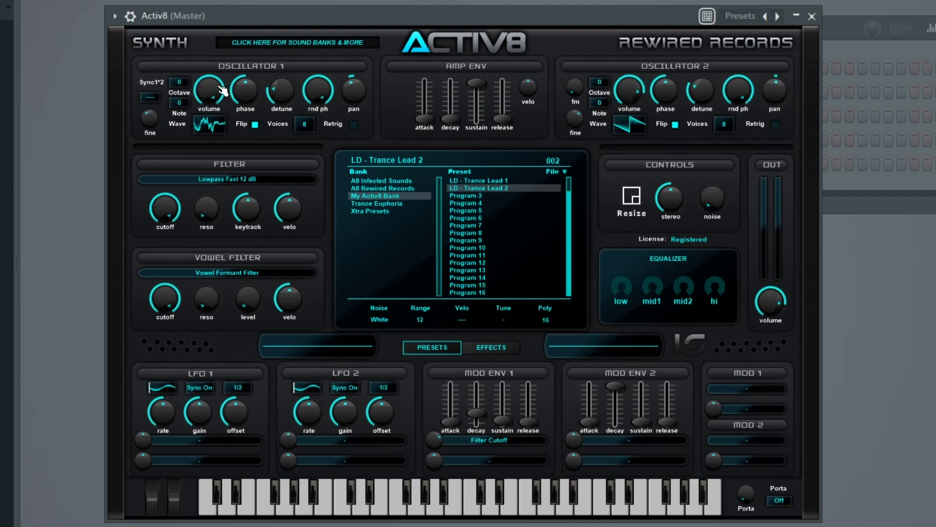
mouse_move(633, 95)
left_mouse_down()
mouse_move(633, 136)
mouse_move(632, 100)
left_mouse_up()
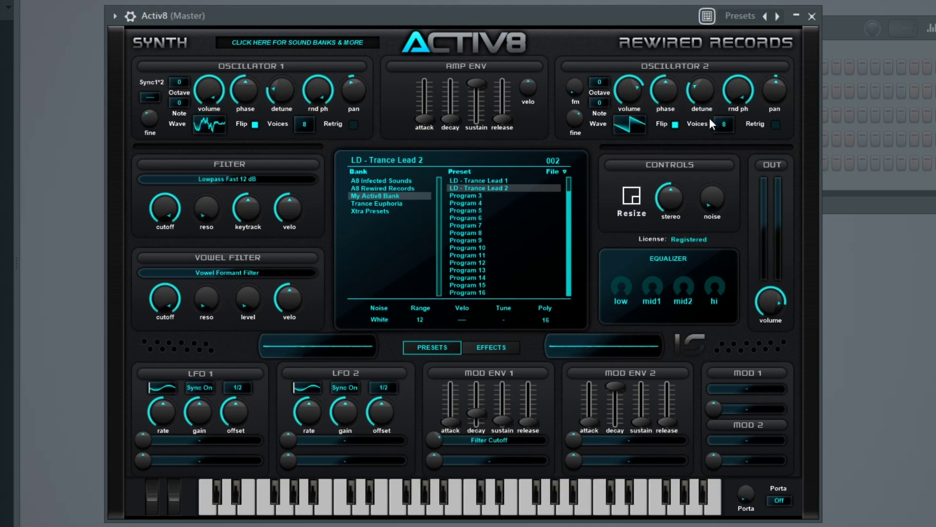
Step: Give Oscillator 2 a woodwind waveform, stepping on from Accordion 1 while auditioning it, and lower the oscillator's detune
left_click(636, 130)
mouse_move(633, 131)
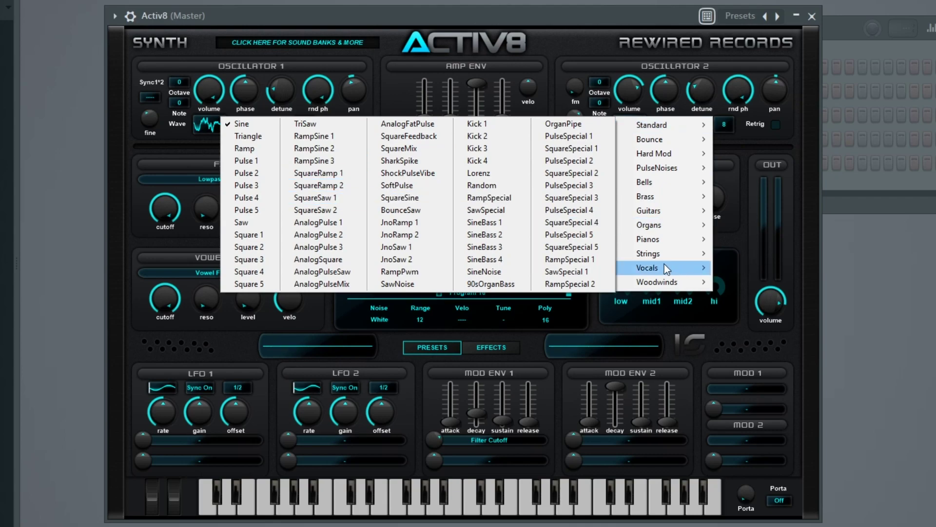
mouse_move(664, 265)
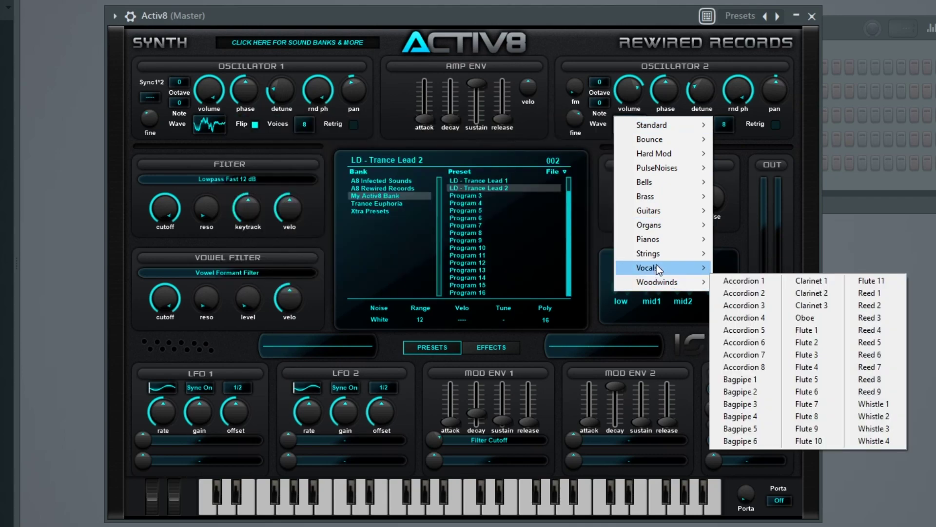
mouse_move(657, 283)
left_click(728, 283)
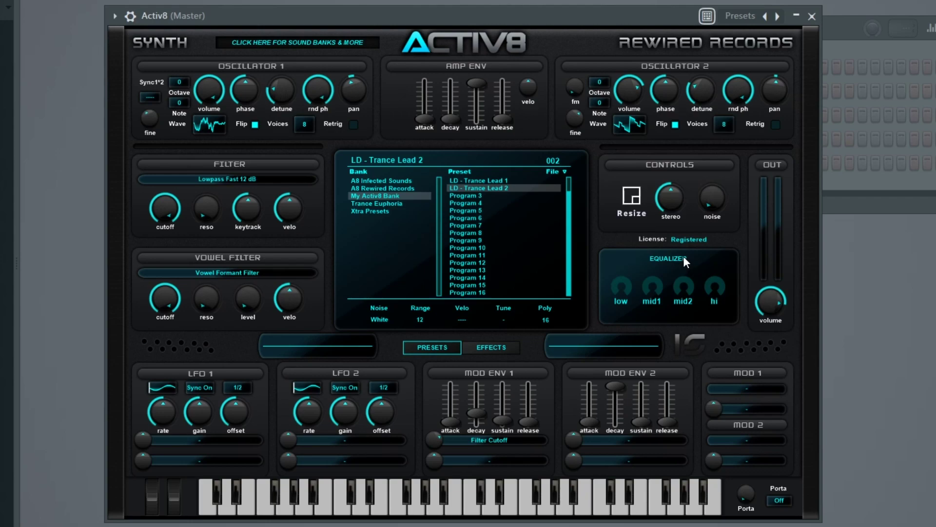
key("space")
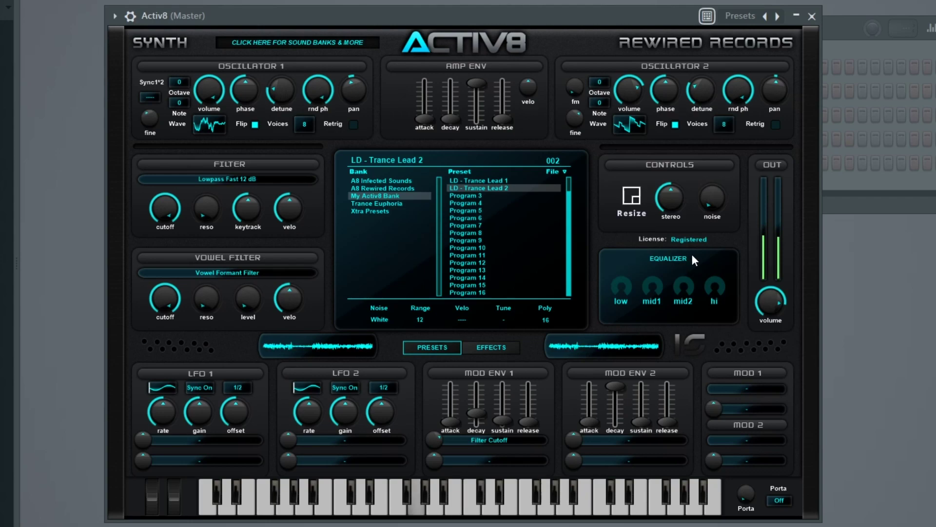
key("space")
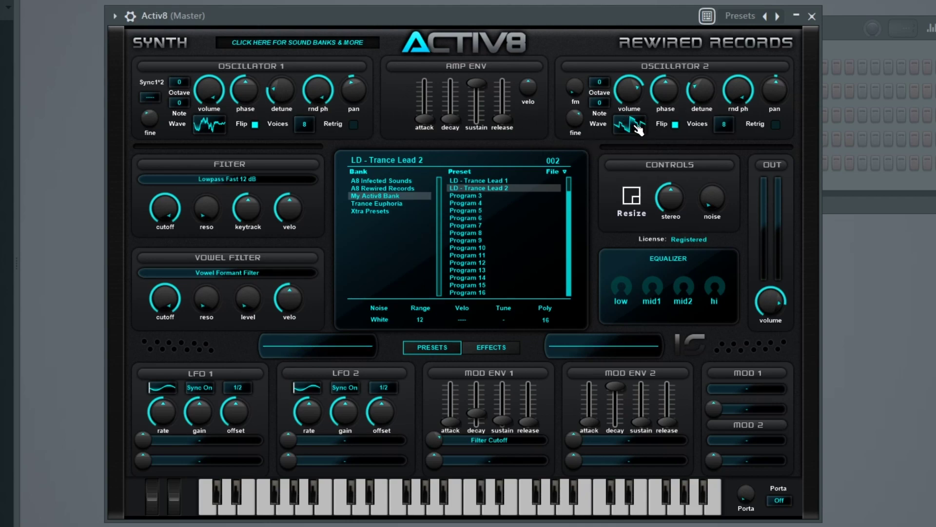
mouse_move(636, 123)
left_mouse_down()
mouse_move(628, 87)
mouse_move(636, 115)
left_mouse_up()
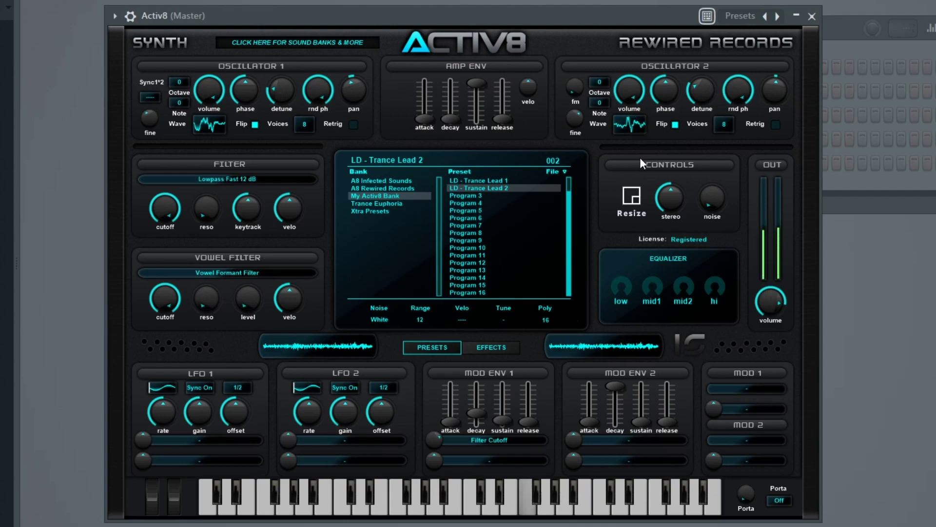
left_click_drag(694, 97, 693, 104)
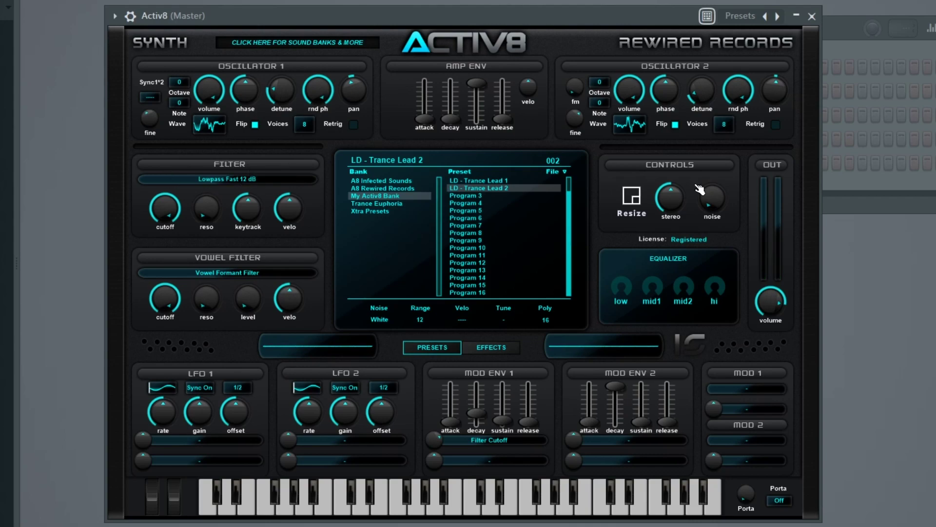
Step: Show the effects settings and audition different drive amounts in the SHP effect
left_click(493, 347)
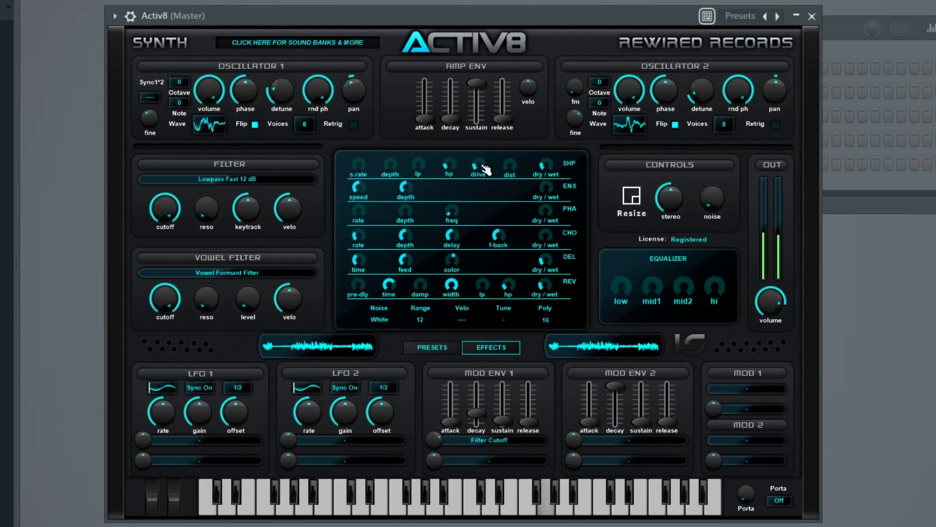
left_click_drag(479, 165, 478, 146)
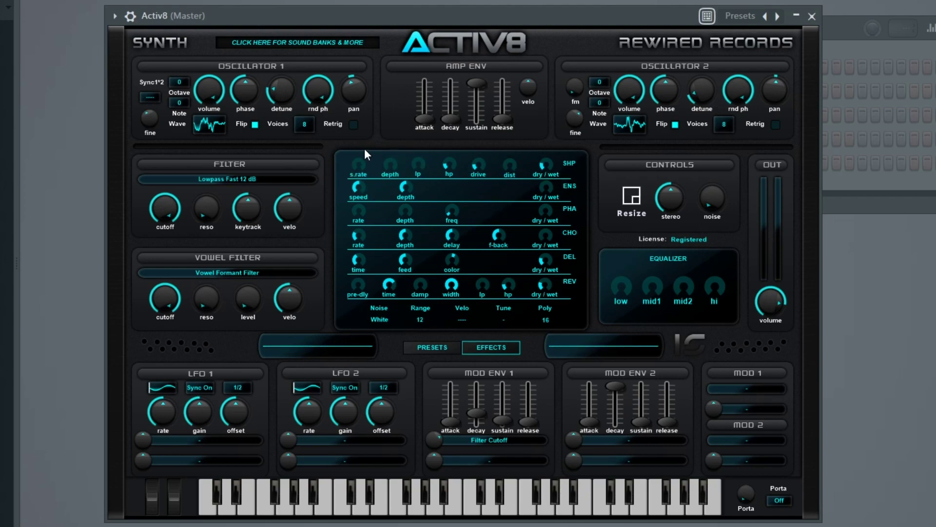
Step: Try raising the SHP effect's s.rate and depth, and turn both back down to zero
left_click_drag(392, 166, 392, 107)
left_click_drag(363, 166, 363, 154)
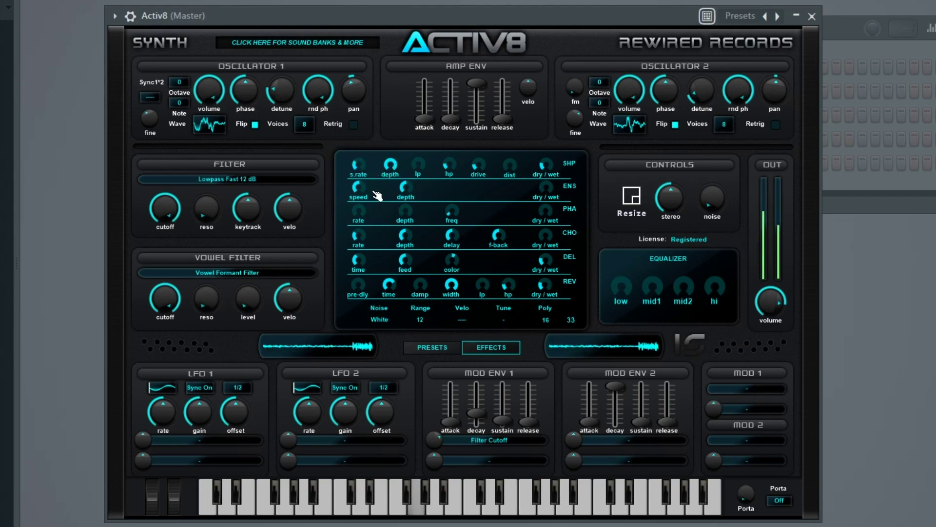
mouse_move(389, 167)
left_mouse_down()
mouse_move(389, 202)
mouse_move(388, 166)
left_mouse_up()
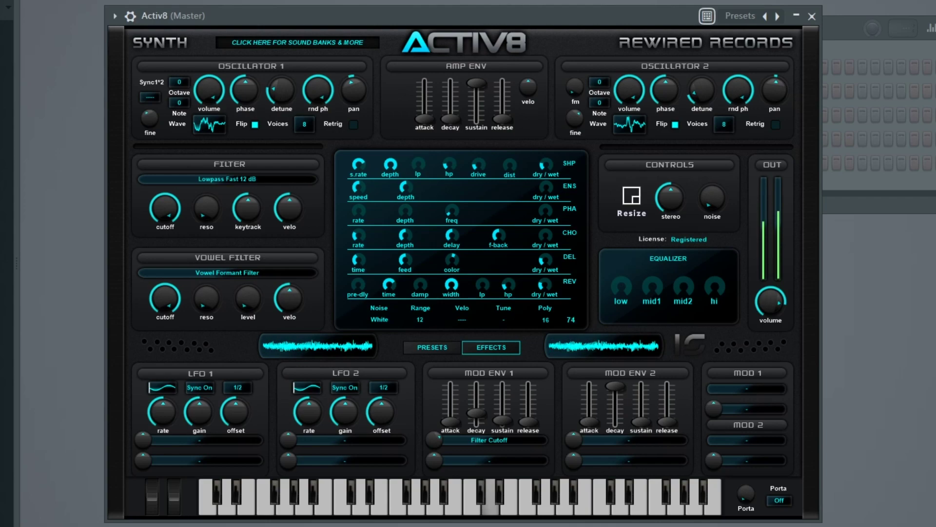
left_click_drag(358, 166, 392, 179)
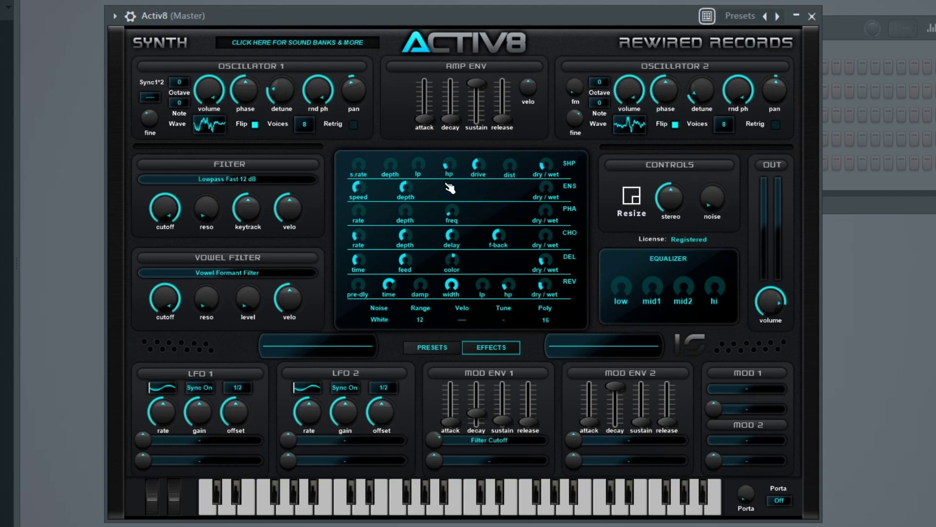
Step: Set the SHP effect's hp and dry/wet to roughly middle levels and its drive to a low level
left_click_drag(452, 167, 451, 127)
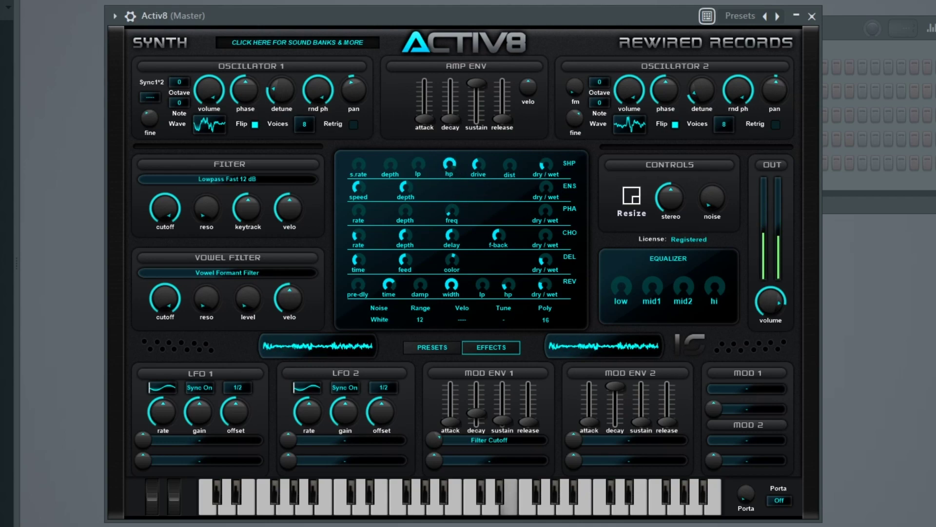
left_click_drag(551, 170, 551, 155)
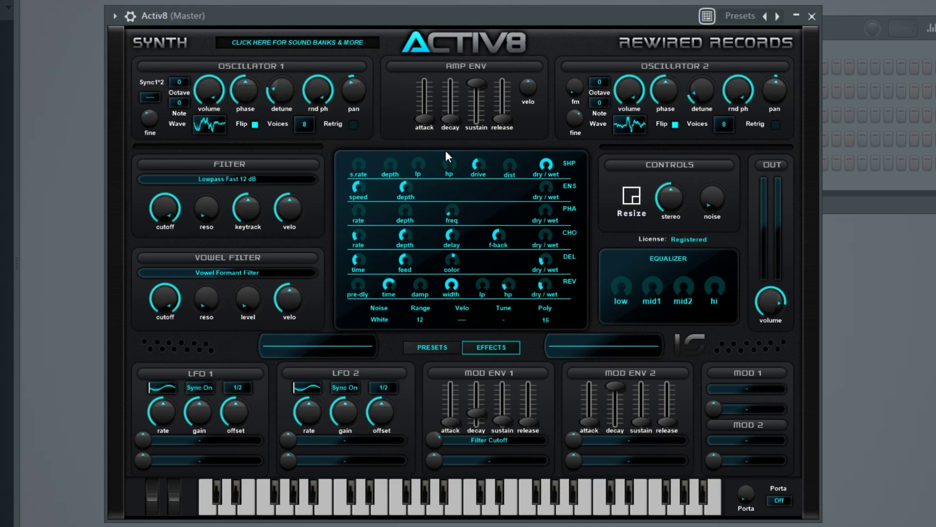
left_click_drag(460, 179, 459, 166)
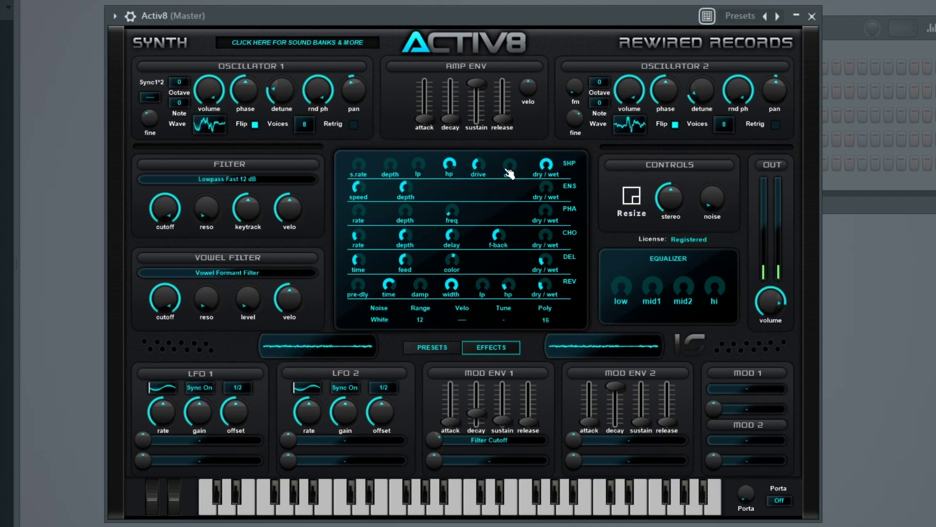
left_click_drag(548, 170, 548, 190)
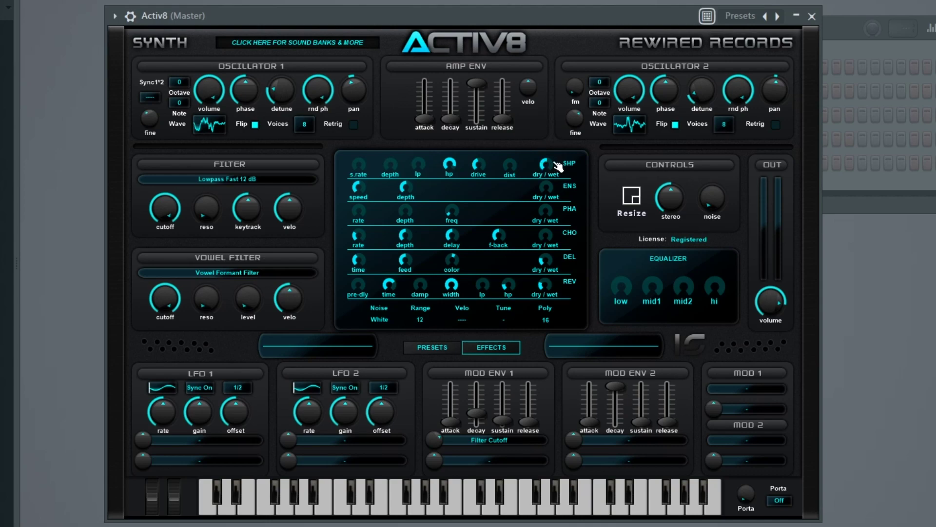
left_click_drag(452, 165, 452, 192)
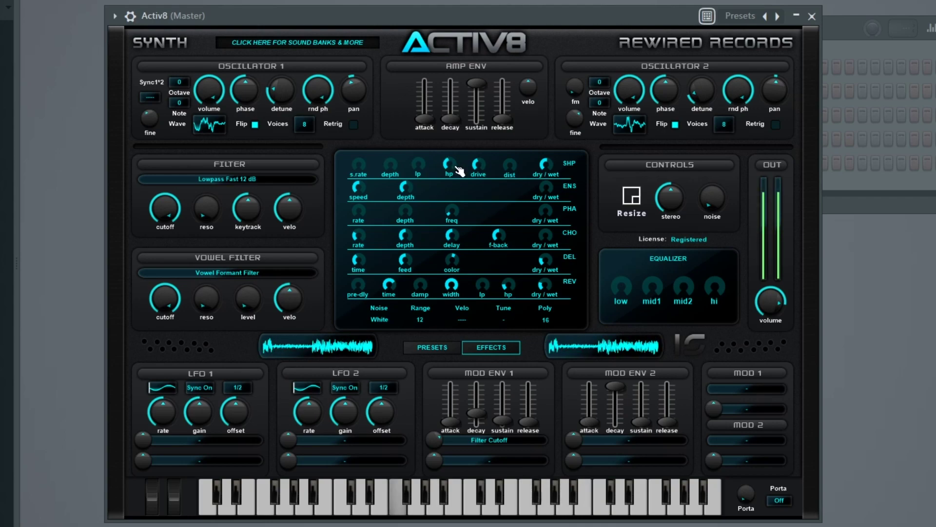
left_click_drag(482, 169, 482, 184)
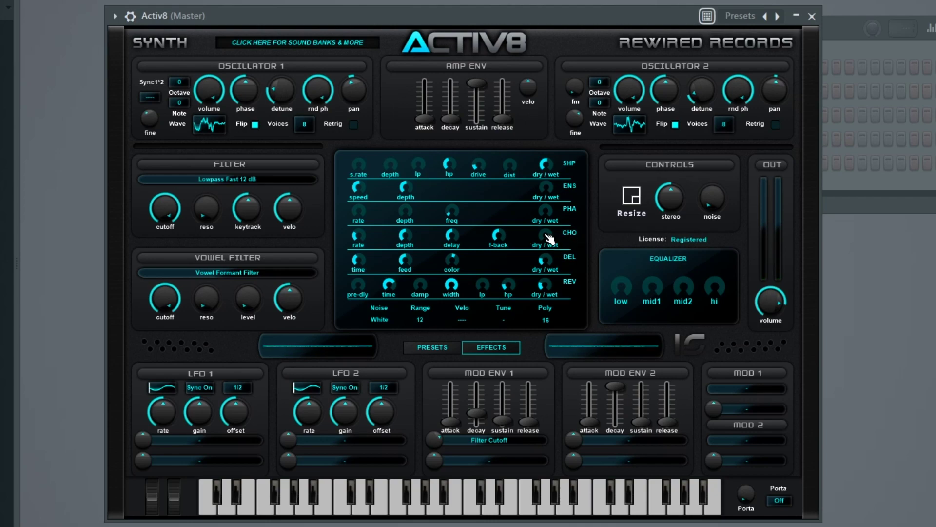
Step: Set the CHO effect to full dry/wet and rate with low depth, delay and f-back, comparing it against zero dry/wet
left_click_drag(545, 236, 545, 214)
left_click_drag(359, 234, 359, 233)
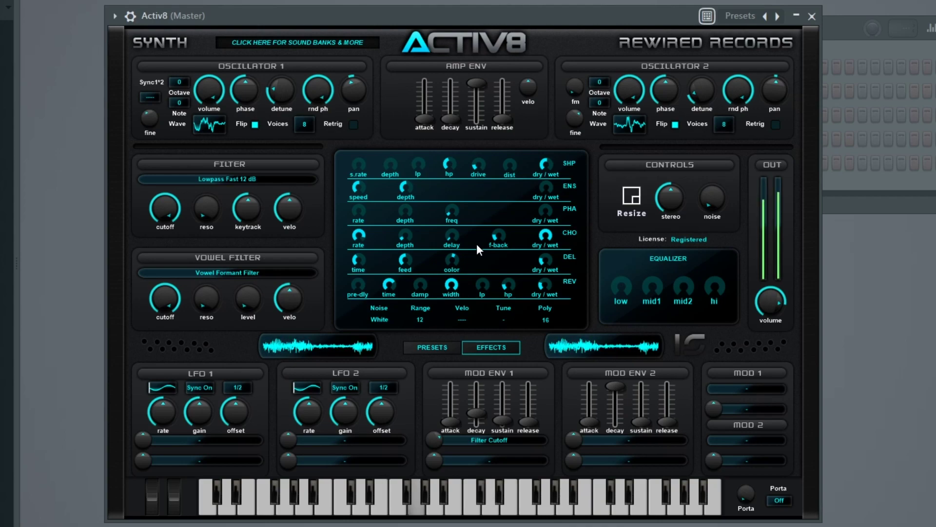
left_click_drag(545, 236, 545, 302)
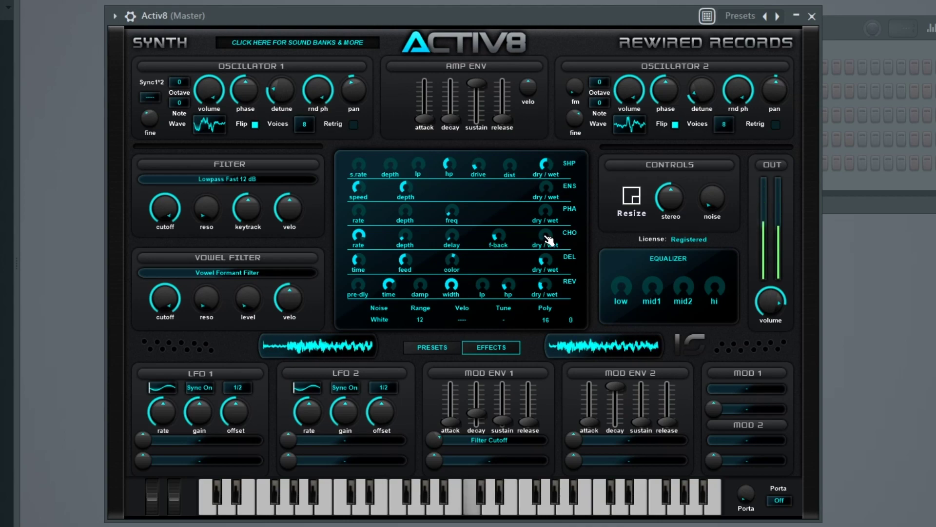
left_click_drag(547, 237, 546, 179)
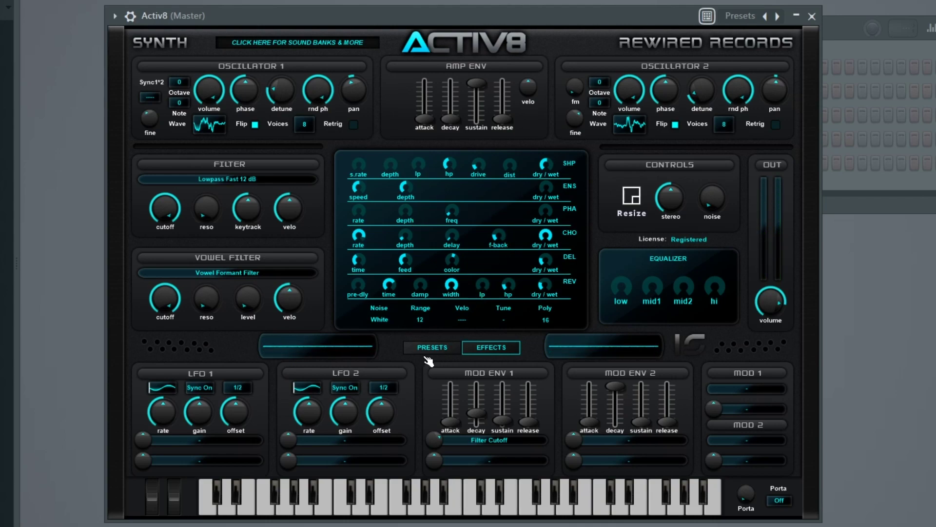
Step: Return to the preset list and test the filter by sweeping its cutoff down to zero and back up to 100
left_click(430, 345)
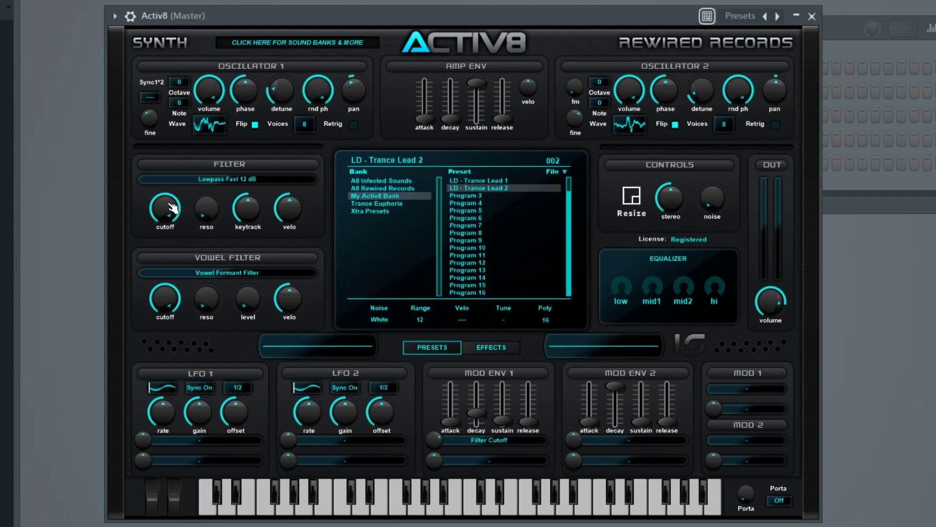
left_click_drag(172, 205, 173, 208)
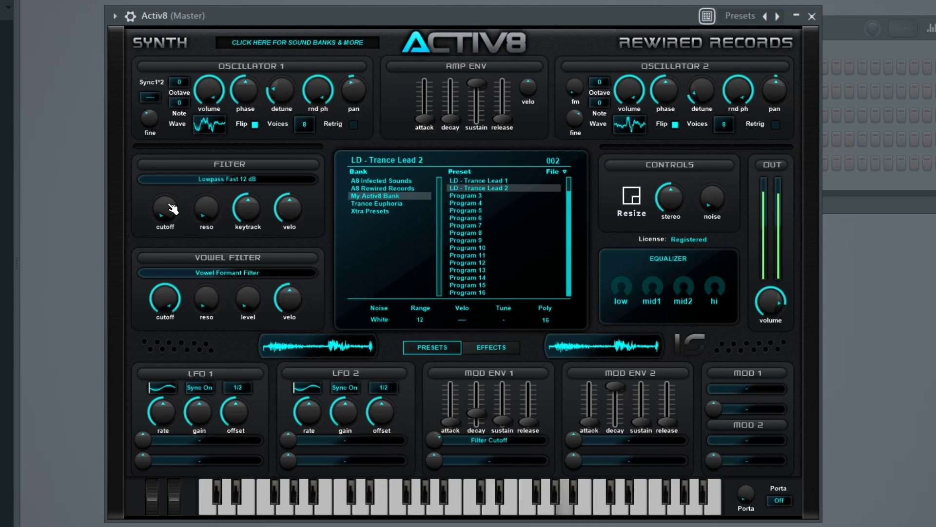
left_click_drag(173, 208, 174, 215)
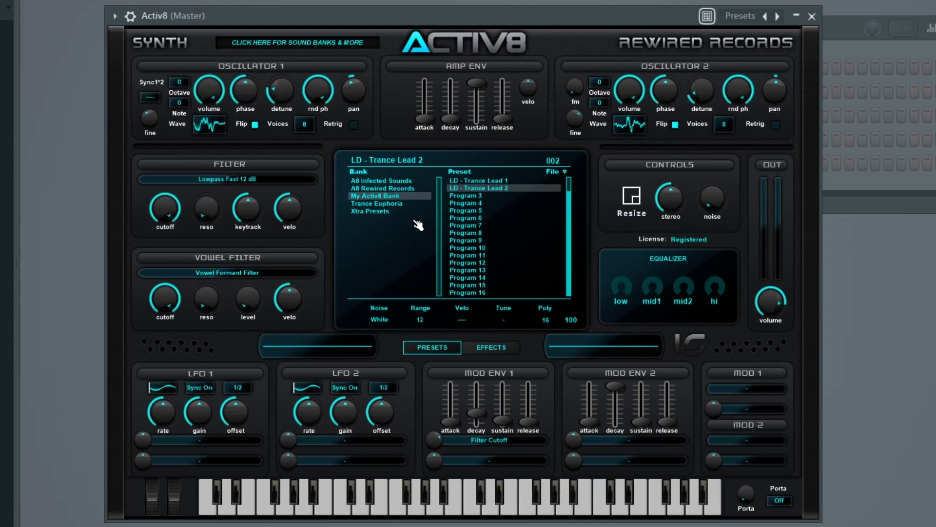
Step: Copy the LD - Trance Lead 2 preset and paste it into the Program 3 slot of My Activ8 Bank
left_click(557, 173)
left_click(595, 203)
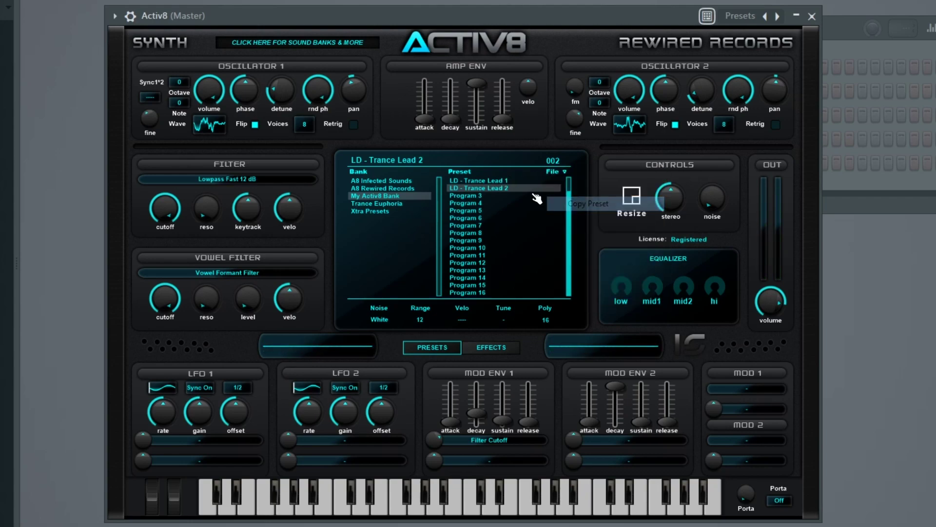
left_click(481, 201)
left_click(556, 172)
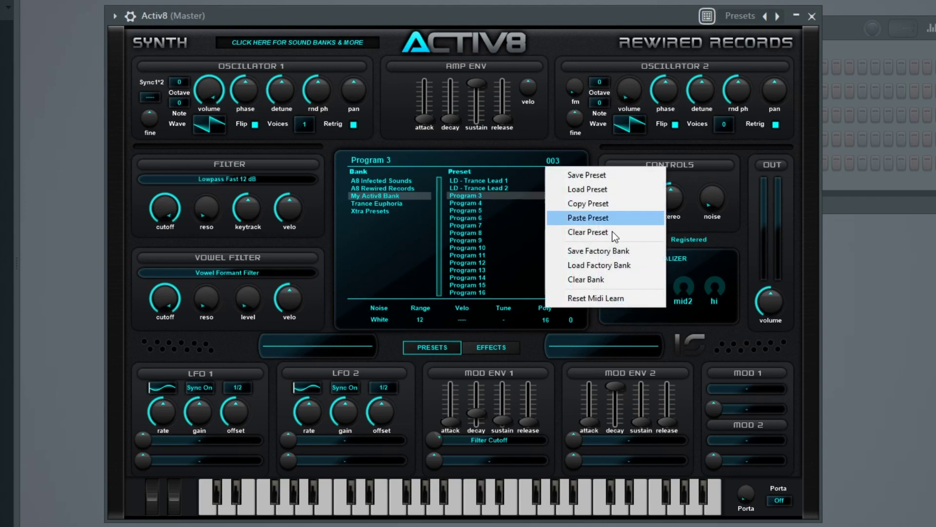
left_click(567, 217)
left_click(568, 218)
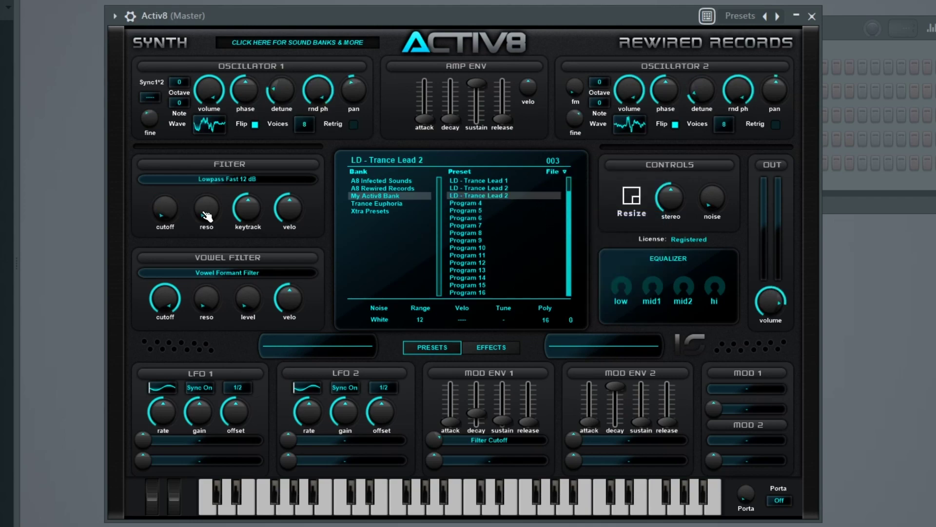
Step: Raise the detune of both oscillators, setting oscillator 2's detune to about 40
key("space")
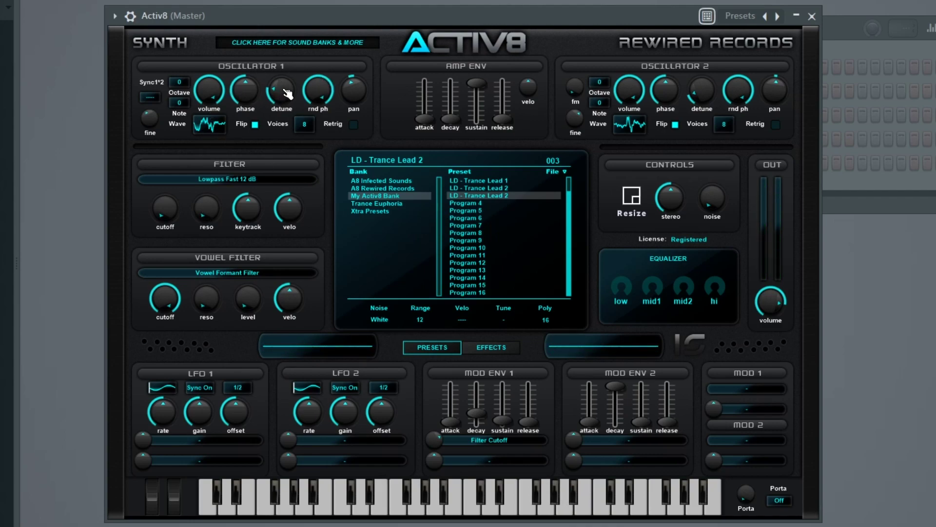
left_click_drag(696, 105, 696, 99)
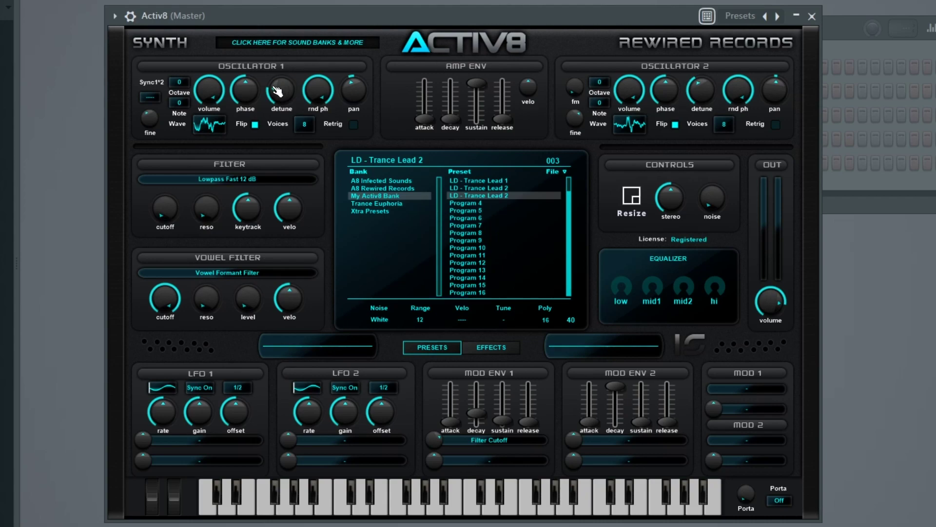
left_click_drag(276, 90, 276, 89)
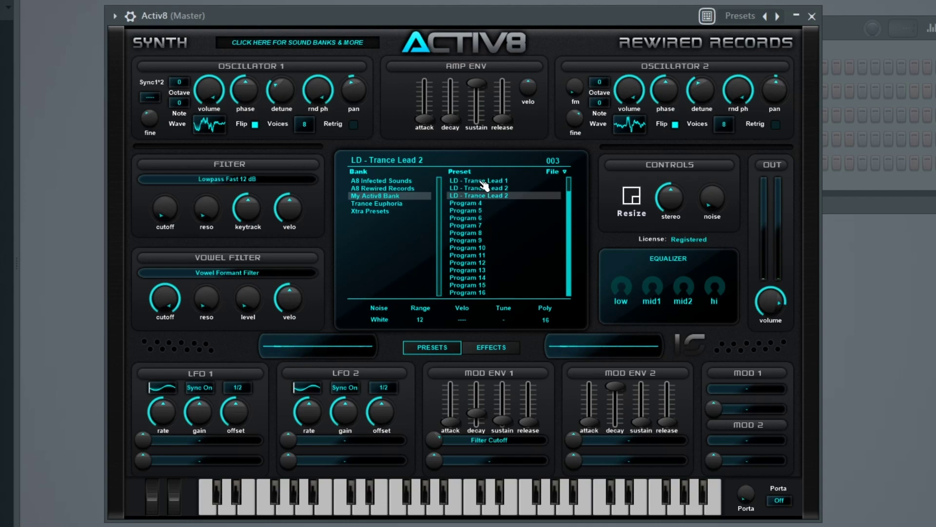
Step: Rename the copied preset in slot 003 as "LD - Trance Pluck"
left_click(399, 164)
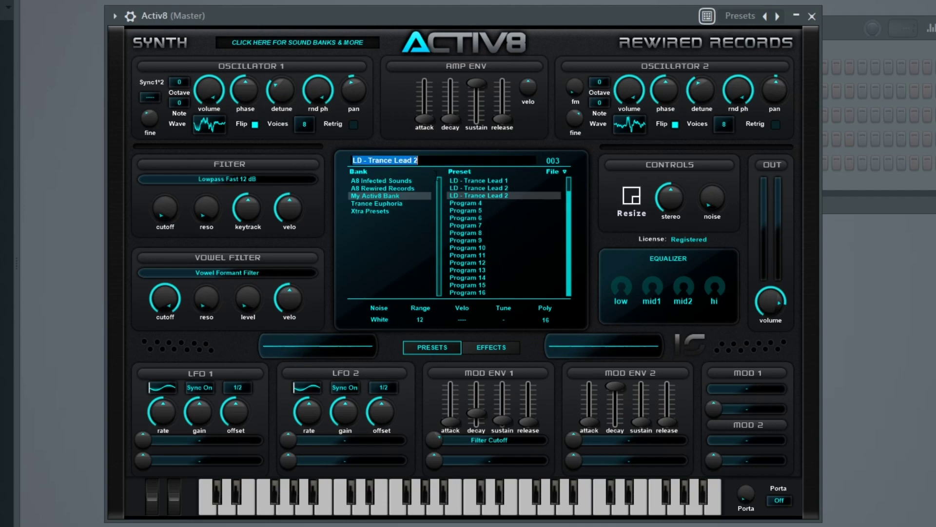
key("Return")
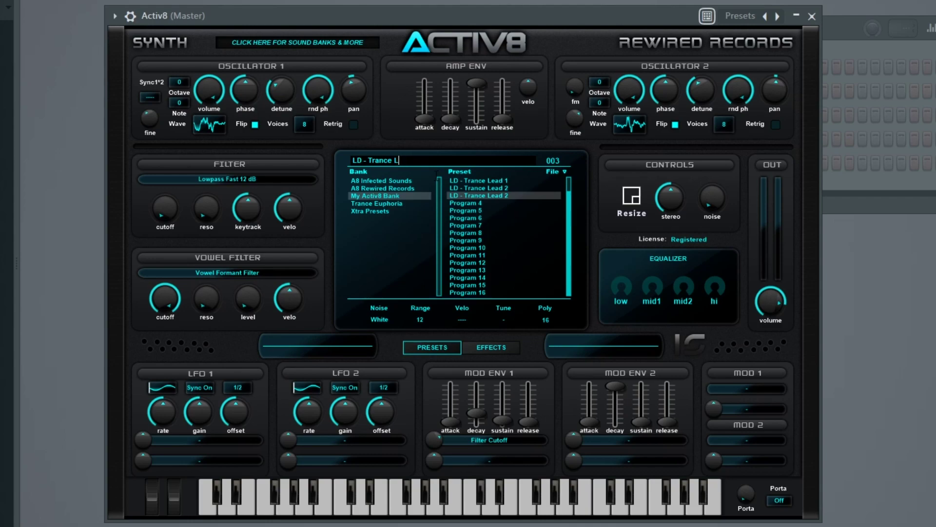
key("Return")
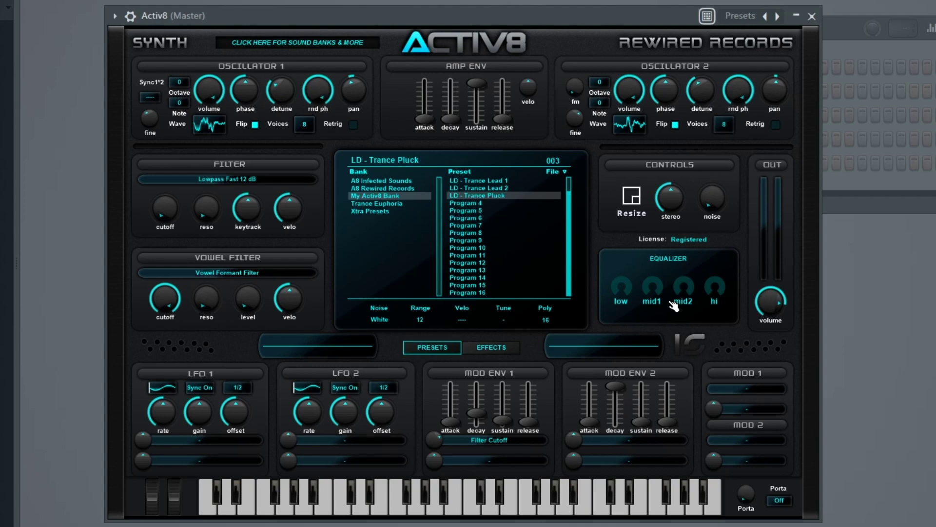
Step: Boost all four equalizer bands slightly, with the low band at about 56
left_click_drag(718, 291, 687, 290)
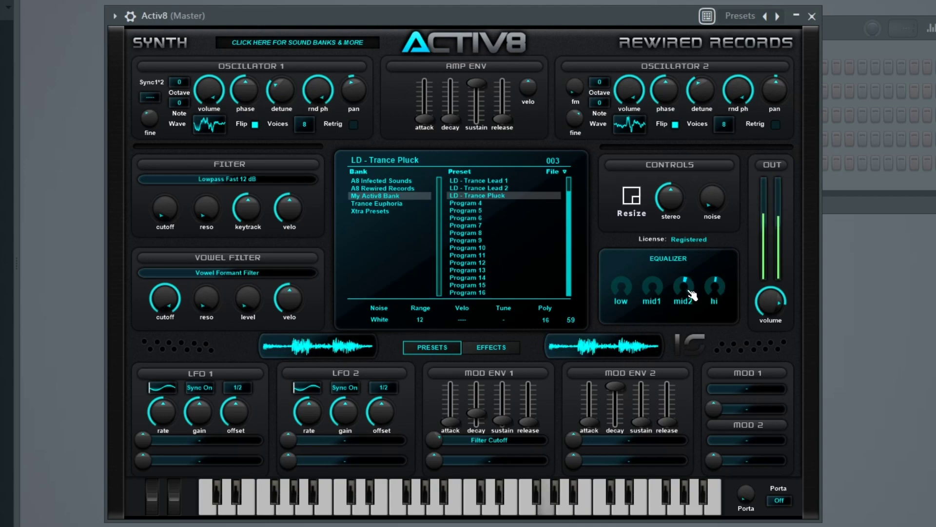
left_click_drag(629, 293, 629, 273)
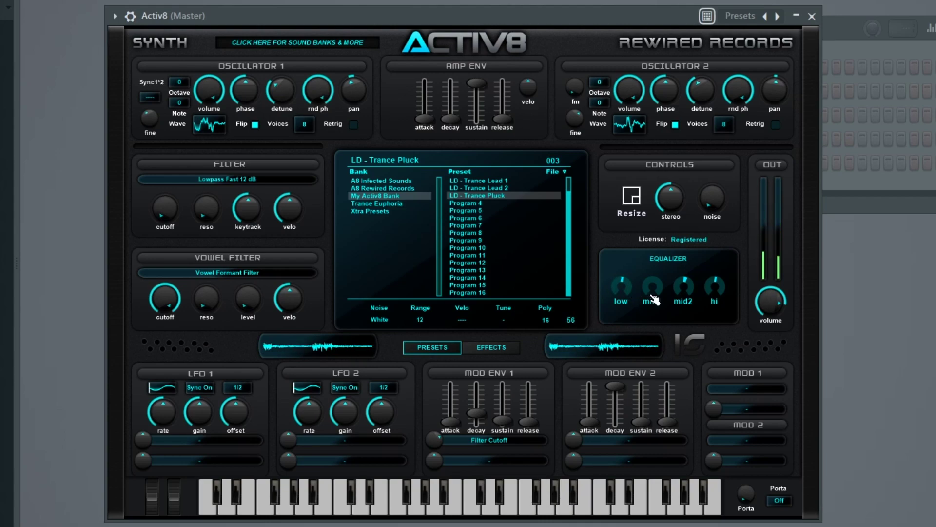
left_click_drag(658, 290, 654, 324)
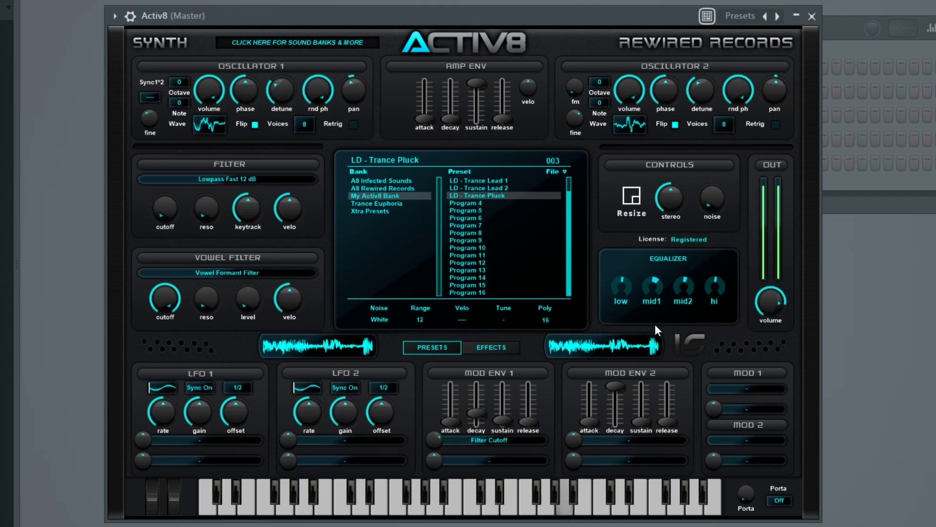
left_click_drag(715, 286, 714, 276)
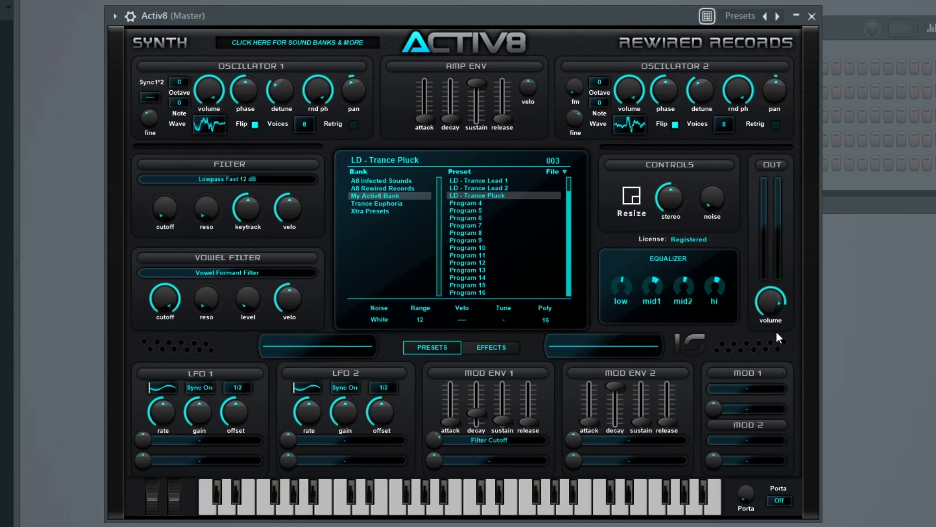
Step: Lower the output volume and set the stereo width to 100, comparing it against 0
left_click_drag(769, 325, 769, 320)
left_click_drag(677, 199, 678, 180)
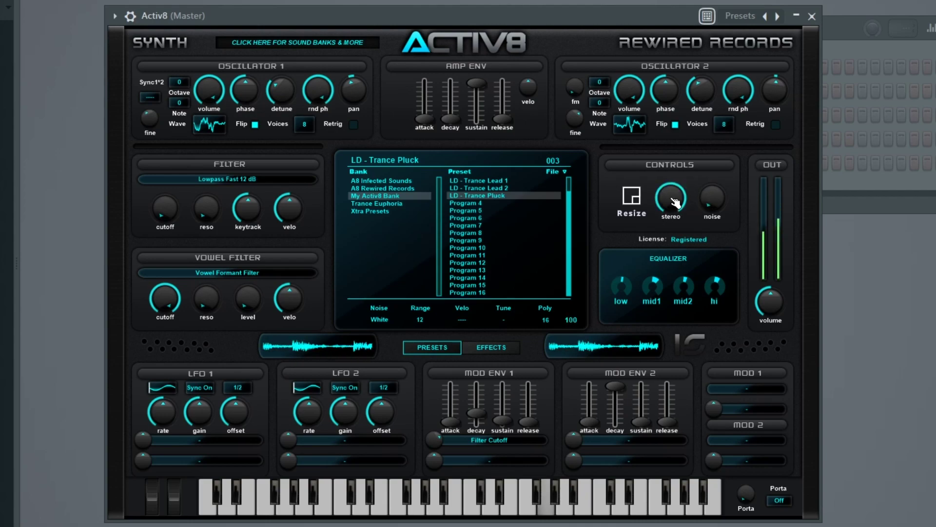
left_click_drag(675, 202, 676, 241)
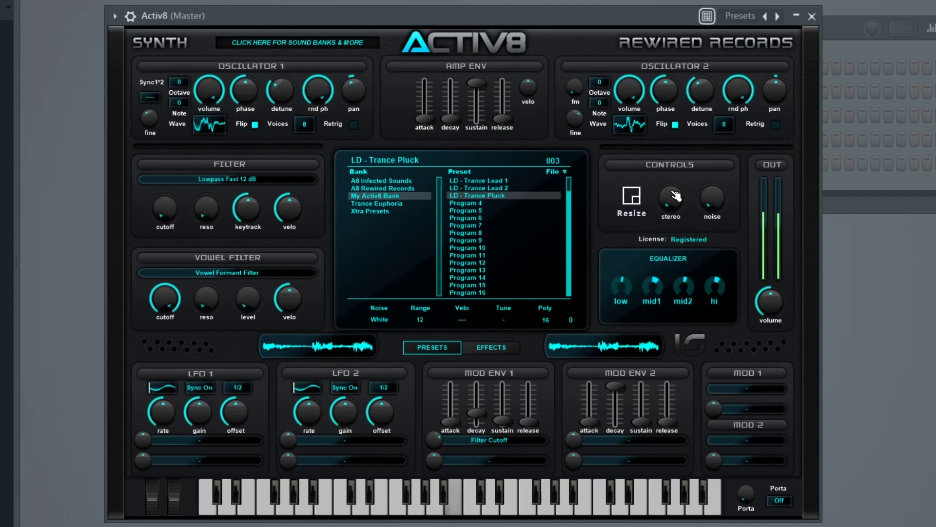
left_click_drag(675, 210, 675, 171)
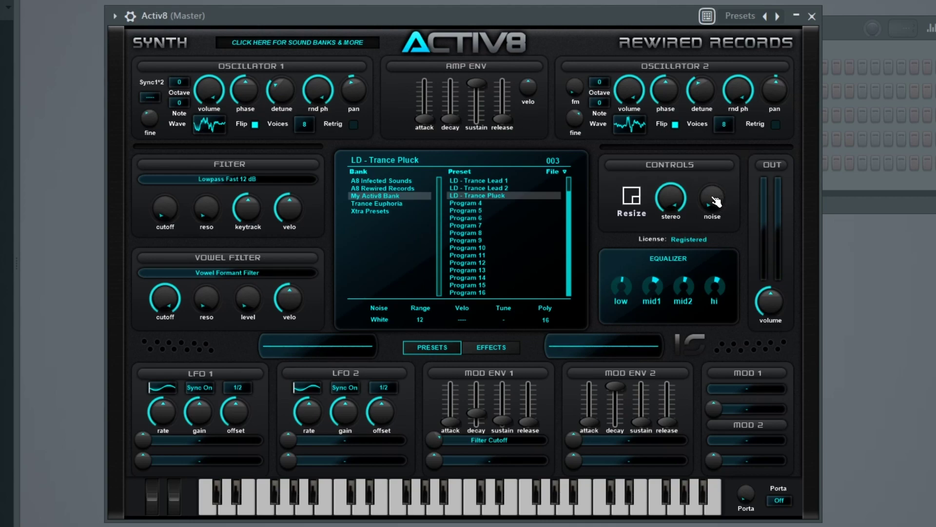
Step: Review the noise types, keep White, and try raising the noise level before turning it back to zero
left_click(380, 320)
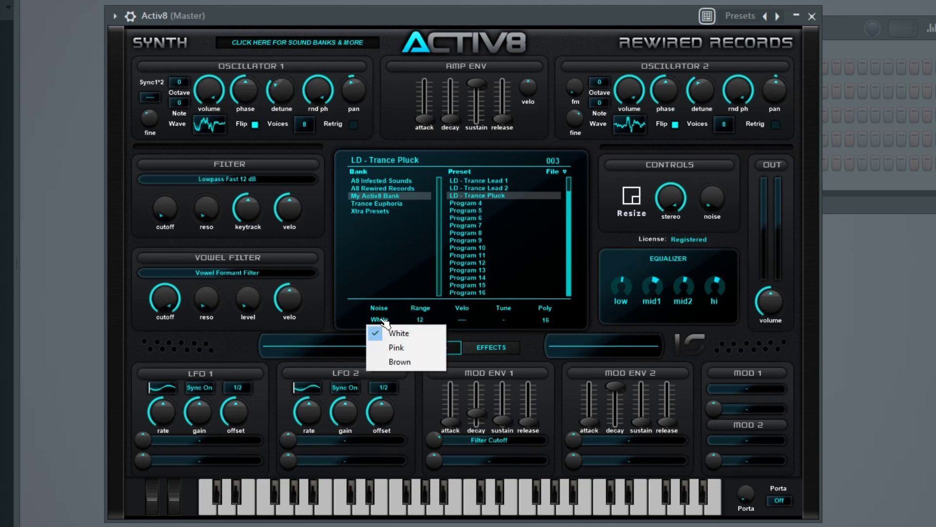
left_click(599, 319)
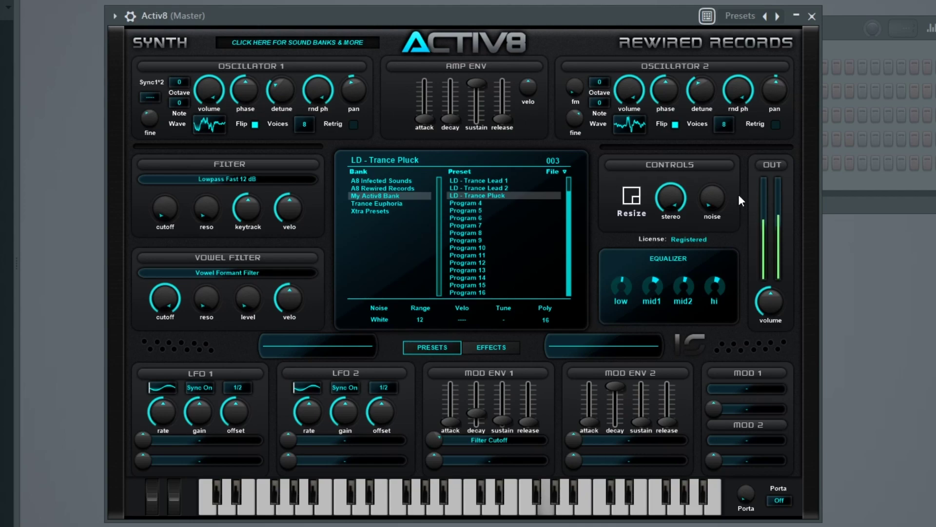
left_click_drag(717, 200, 716, 181)
mouse_move(711, 198)
left_mouse_down()
mouse_move(711, 184)
mouse_move(719, 203)
left_mouse_up()
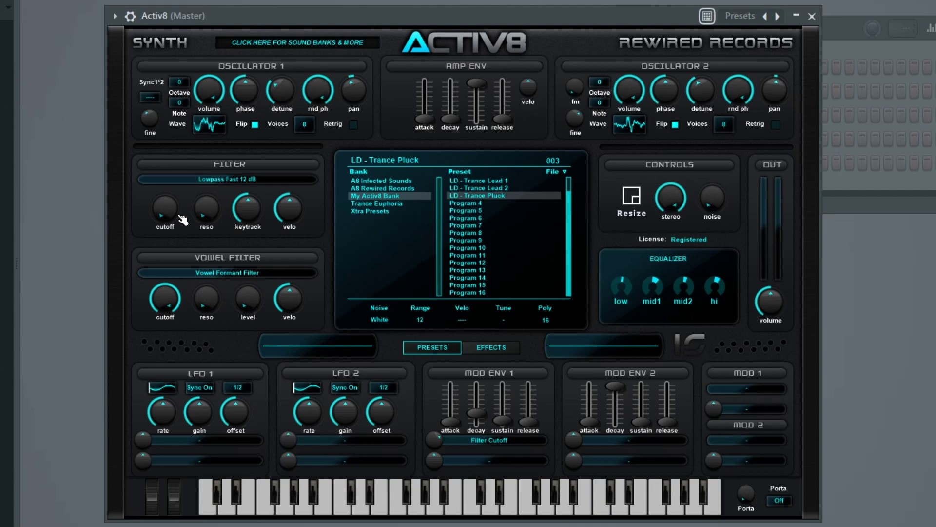
Step: Raise the noise level to roughly a third and test the filter cutoff, leaving it near its minimum
left_click_drag(167, 210, 171, 211)
mouse_move(714, 202)
left_mouse_down()
mouse_move(714, 186)
mouse_move(715, 223)
mouse_move(715, 187)
left_mouse_up()
left_click_drag(170, 208, 175, 247)
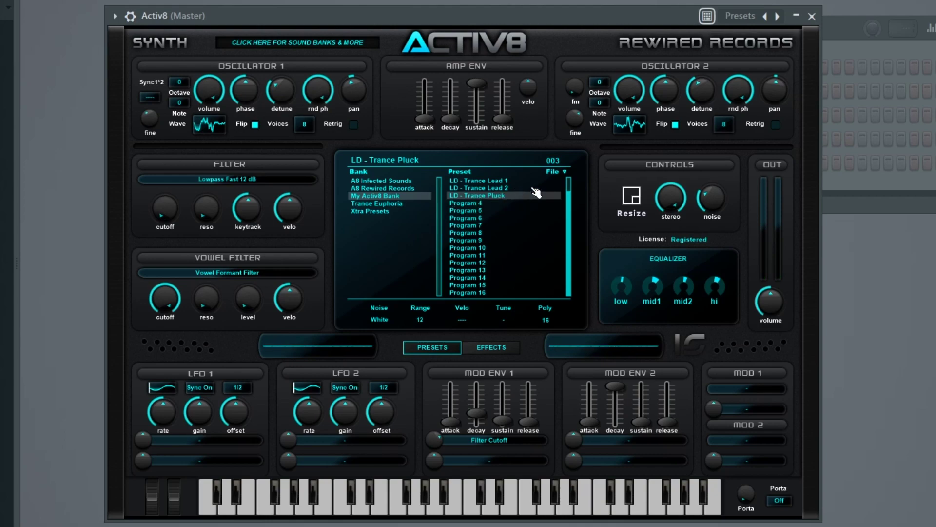
Step: Select the Program 4 preset, check its effects settings, and return to the preset list
left_click(487, 207)
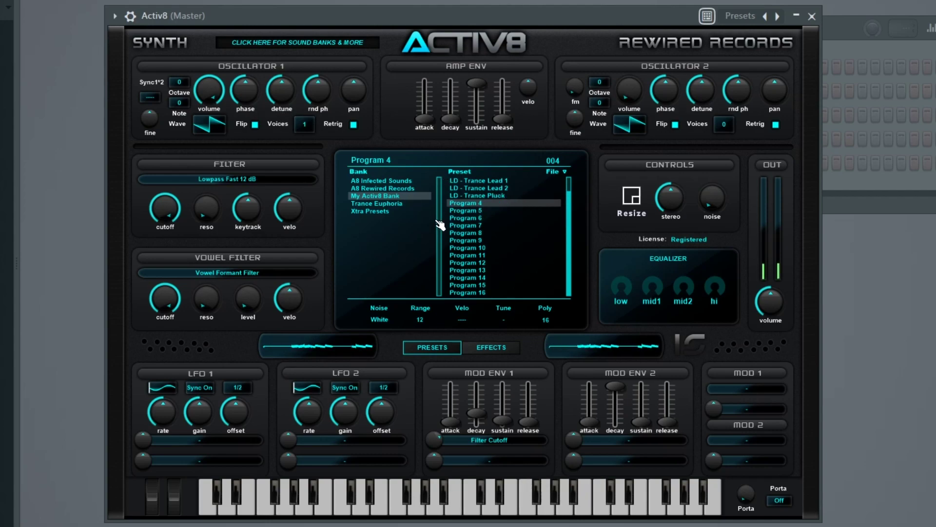
left_click(492, 347)
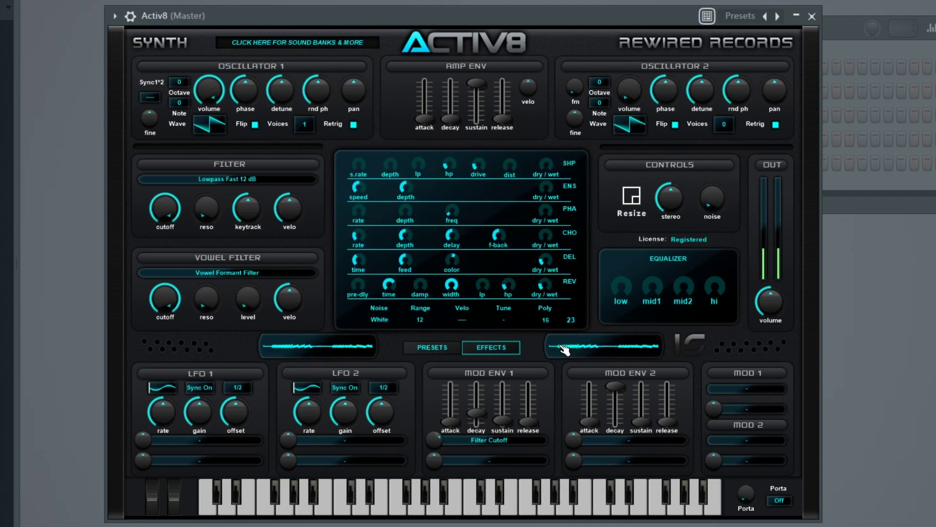
left_click(441, 348)
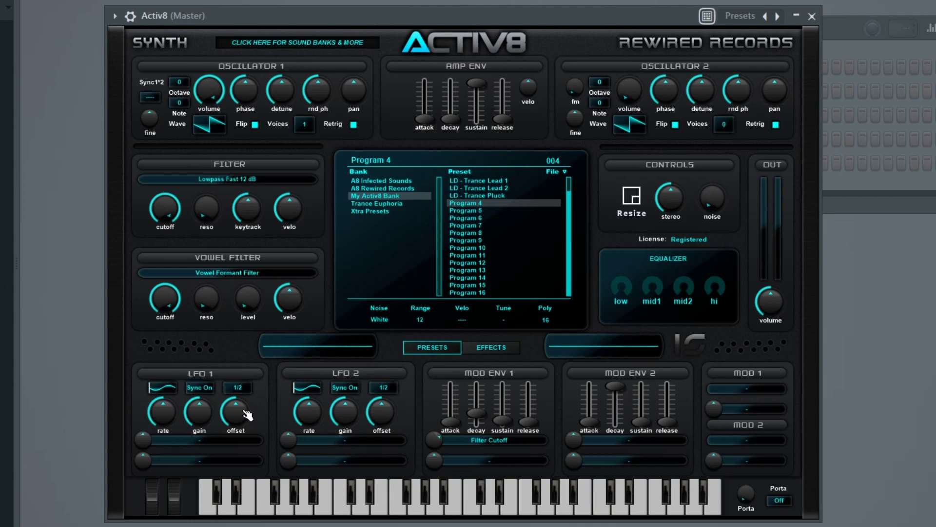
Step: Assign Pitch 1 as LFO 1's first modulation target and raise its modulation amount slightly
left_click(202, 443)
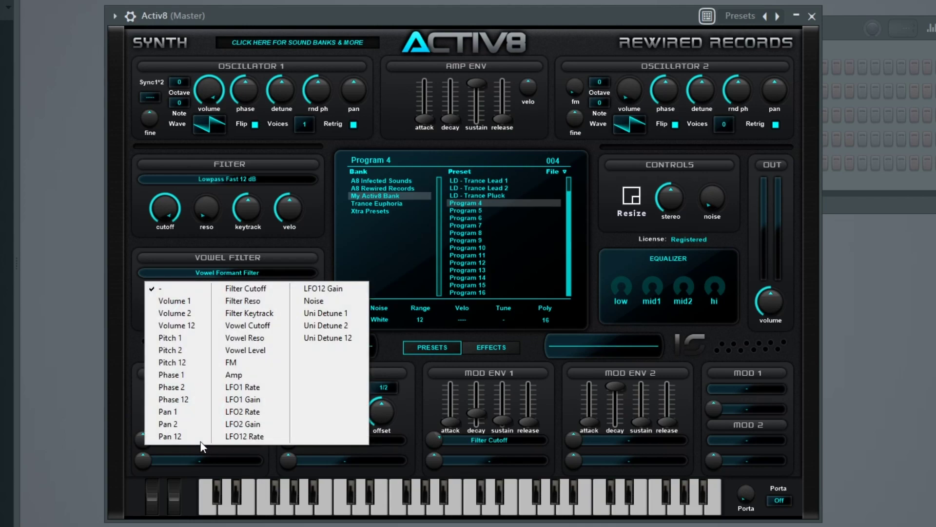
left_click(167, 337)
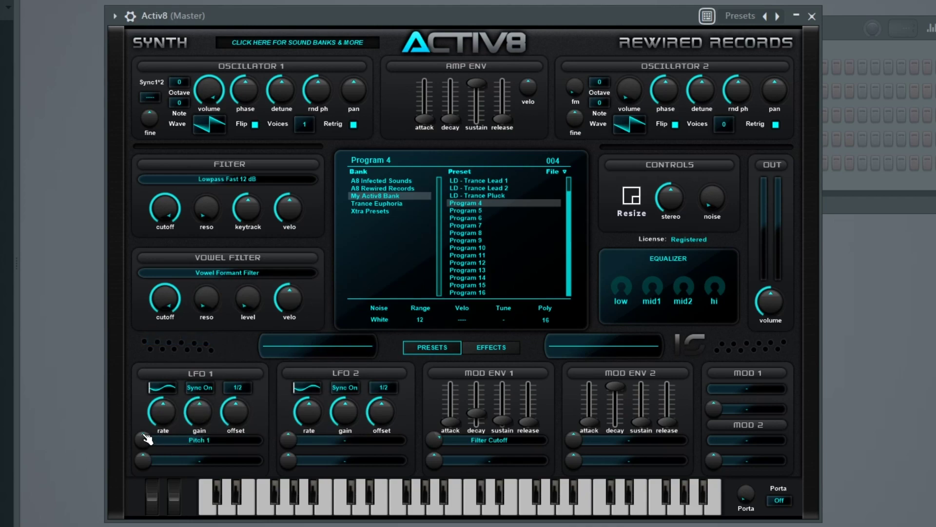
left_click_drag(143, 436, 153, 434)
Step: Set LFO 1's rate to 1/16, lower its gain to a small level, and change its waveform
left_click_drag(171, 422, 169, 422)
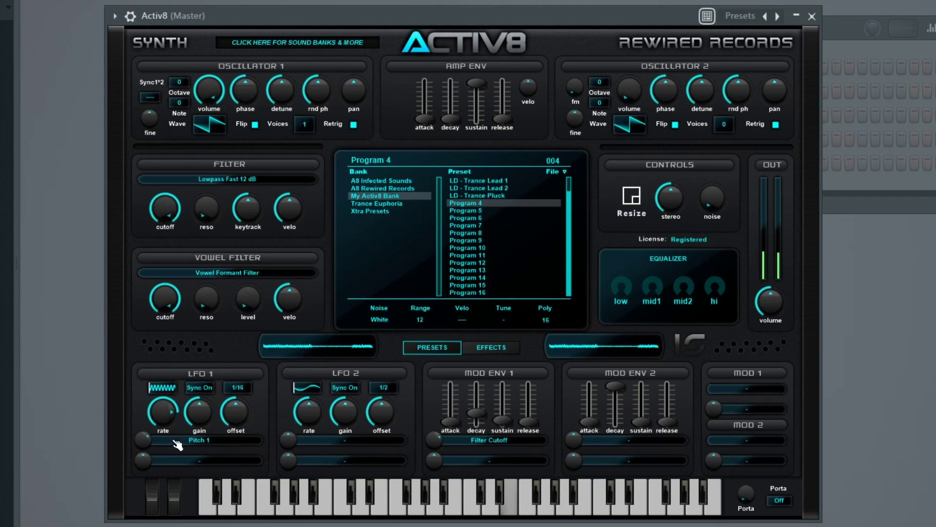
mouse_move(199, 412)
left_mouse_down()
mouse_move(200, 423)
mouse_move(200, 411)
left_mouse_up()
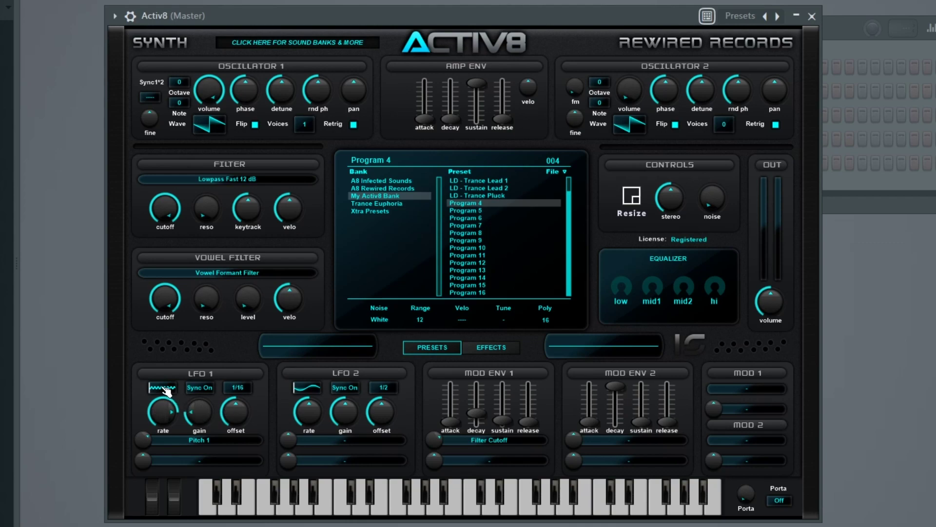
left_click_drag(168, 387, 179, 385)
Step: Try the amp envelope with a slightly longer attack, a medium release and zero sustain
mouse_move(428, 126)
left_mouse_down()
mouse_move(432, 95)
mouse_move(430, 120)
left_mouse_up()
mouse_move(502, 118)
left_mouse_down()
mouse_move(505, 95)
mouse_move(508, 110)
left_mouse_up()
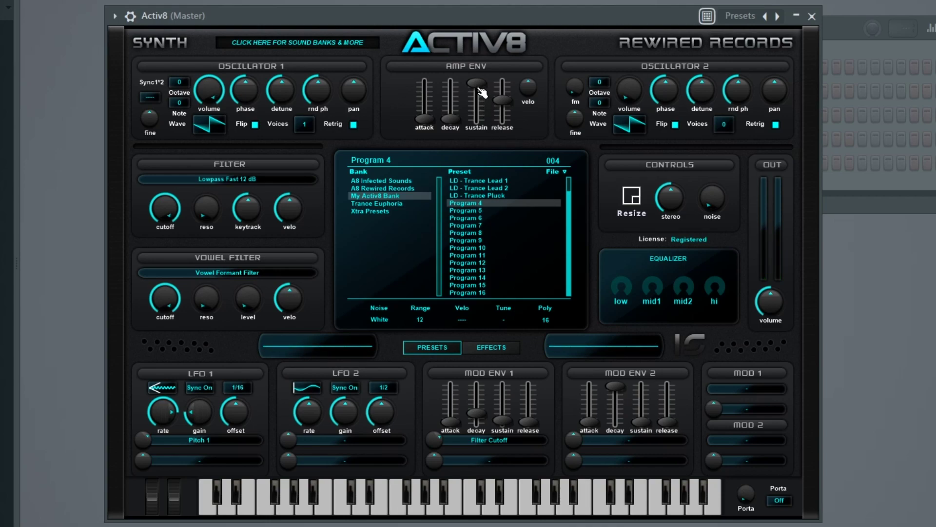
left_click_drag(477, 83, 477, 118)
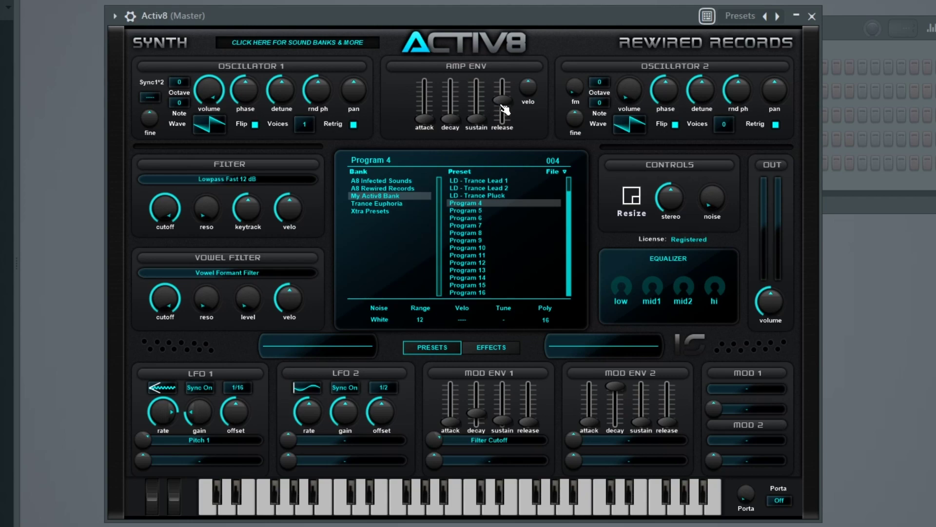
Step: Try a medium amp envelope decay with sustain at zero, medium and full levels, and reset decay and sustain to their defaults
left_click_drag(504, 107, 454, 104)
left_click_drag(461, 115, 455, 105)
mouse_move(477, 118)
left_mouse_down()
mouse_move(476, 86)
mouse_move(480, 120)
left_mouse_up()
left_click_drag(475, 126, 476, 99)
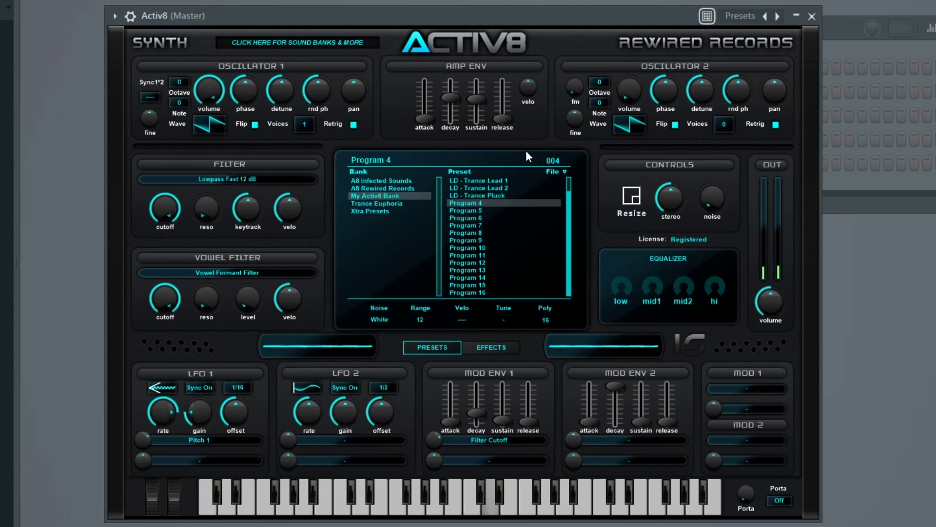
left_click_drag(483, 107, 480, 82)
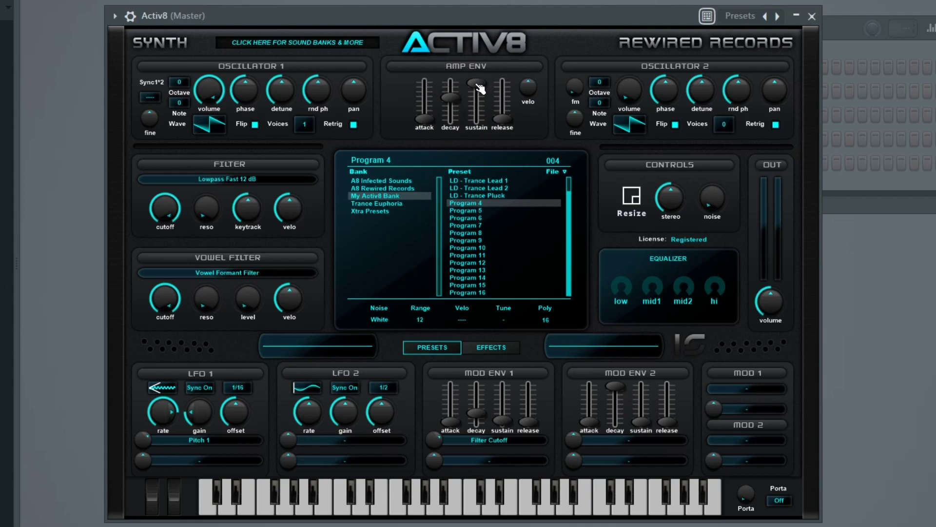
left_click_drag(477, 83, 476, 108)
left_click_drag(480, 114, 480, 110)
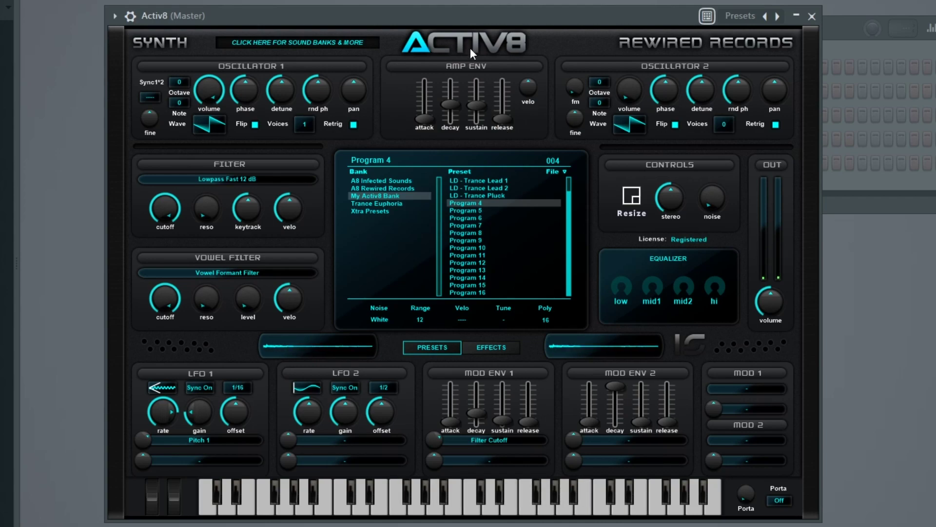
double_click(449, 106)
double_click(477, 102)
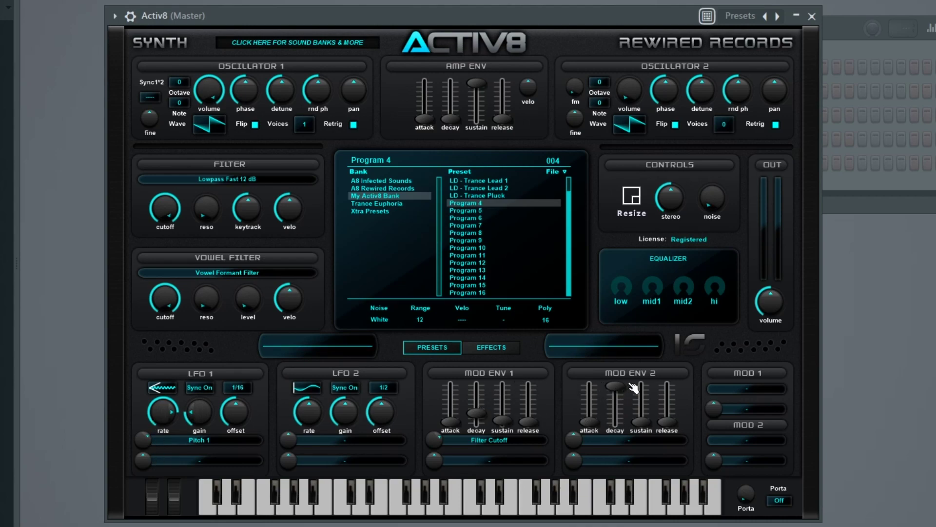
Step: Assign Pitch 1 as Mod Env 2's first modulation target and clear LFO 1's first target
left_click(624, 441)
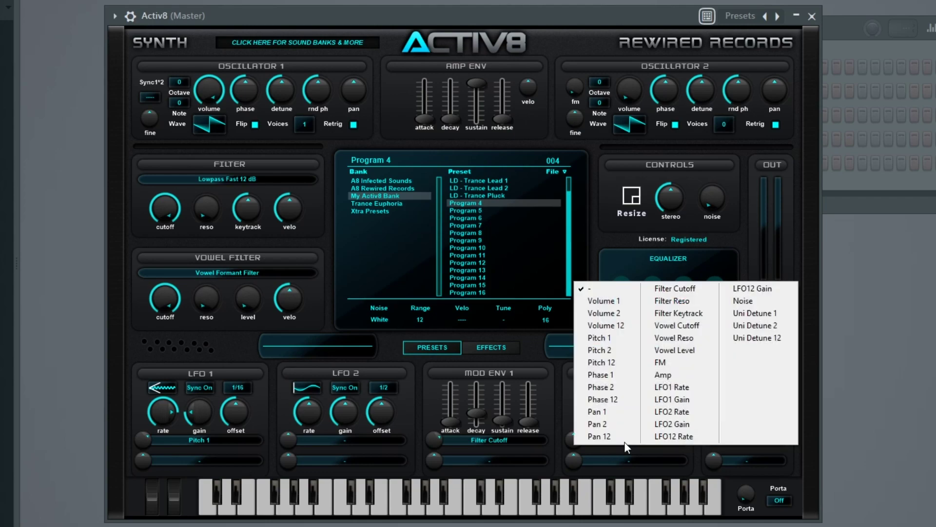
left_click(607, 337)
left_click(207, 440)
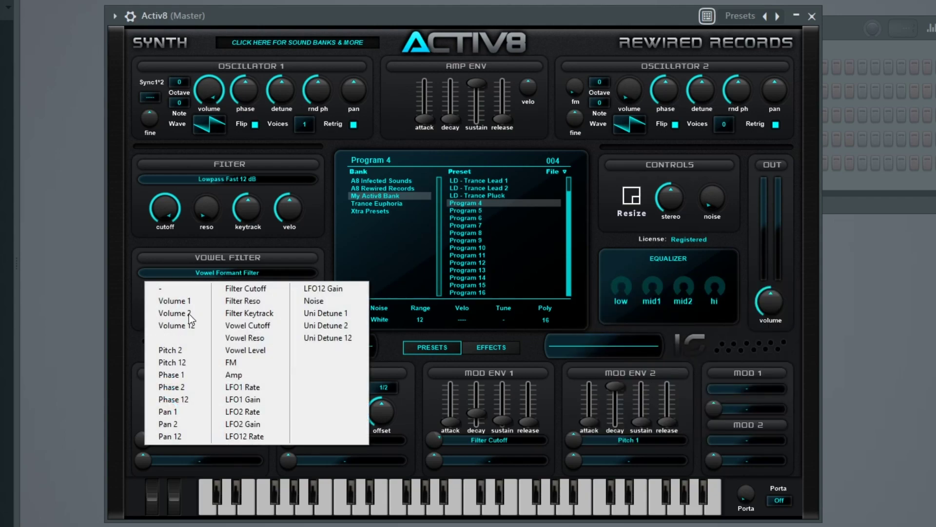
left_click(185, 283)
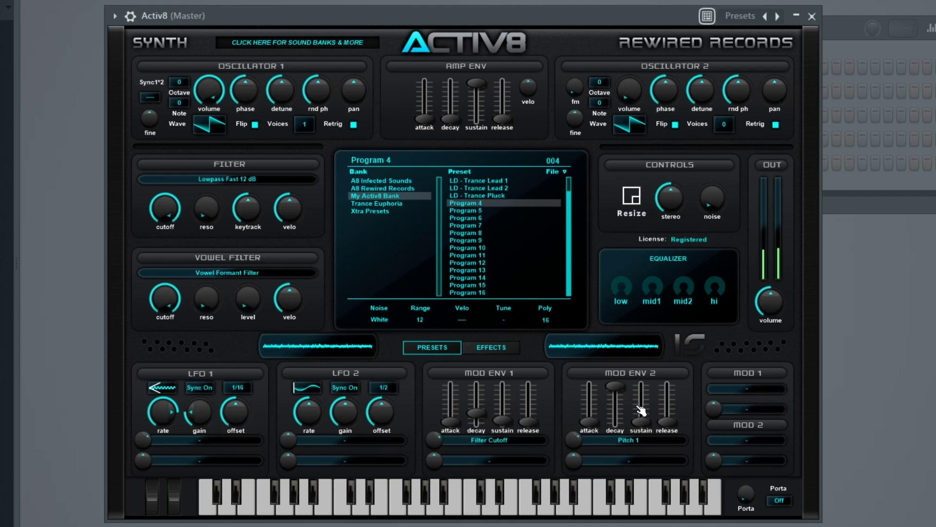
Step: Lower Mod Env 2's decay to a medium setting and play test notes
left_click_drag(615, 387, 615, 405)
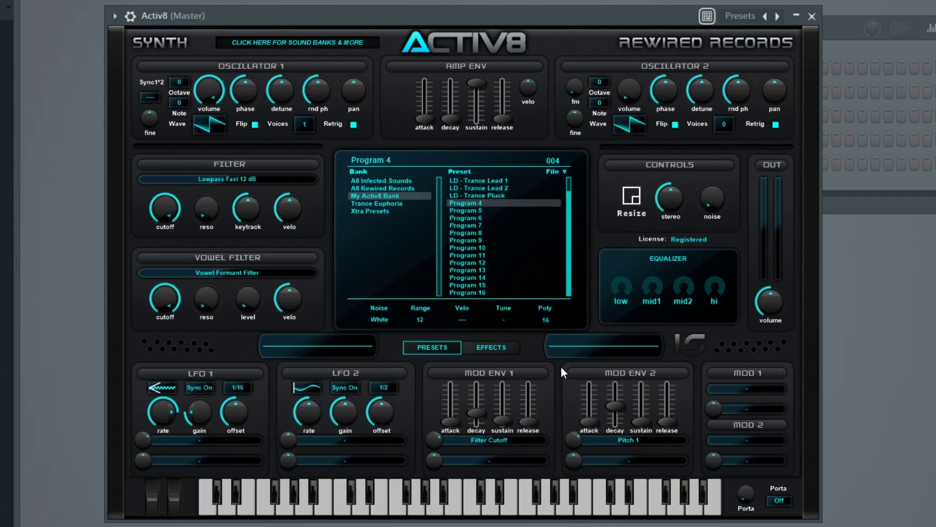
key("x")
key("x")
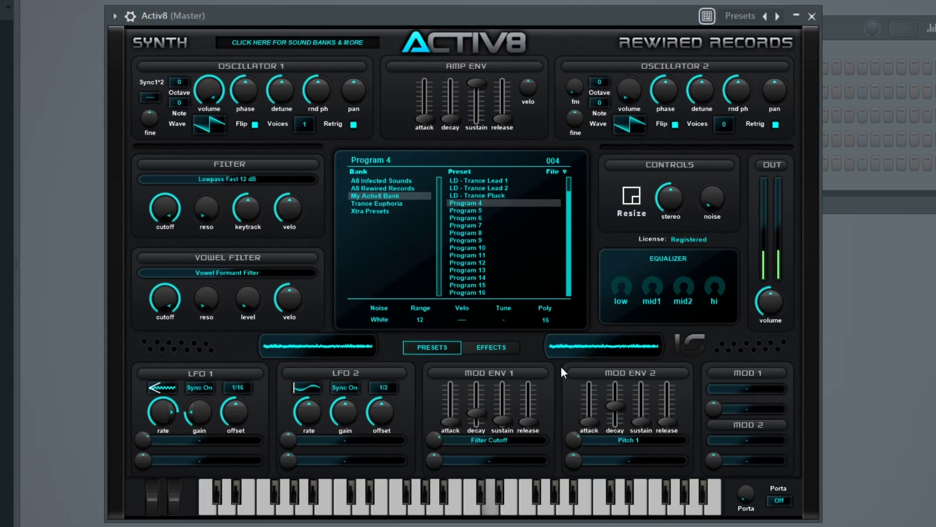
Step: Try Mod Env 2 with sustain at 45 and a longer decay while playing repeated test notes
left_click_drag(616, 407, 642, 404)
key("x")
key("x")
key("x")
key("x")
key("x")
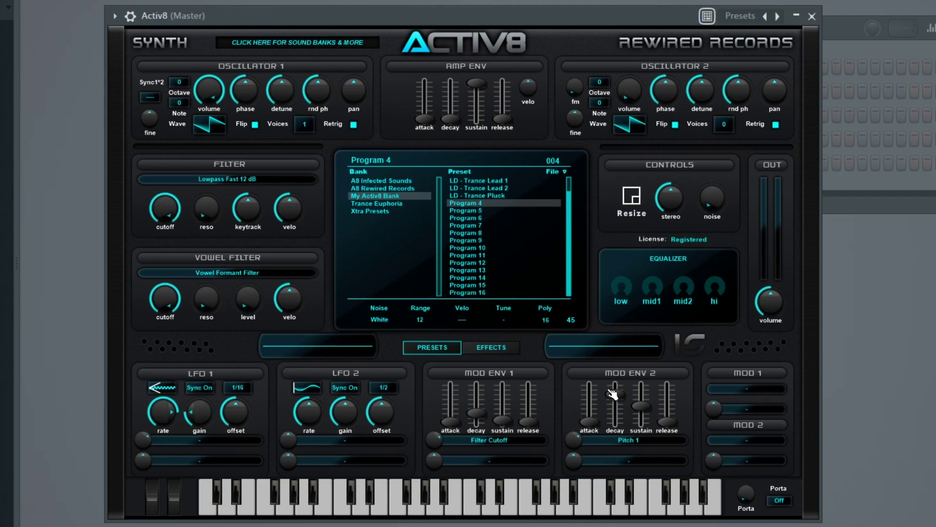
key("x")
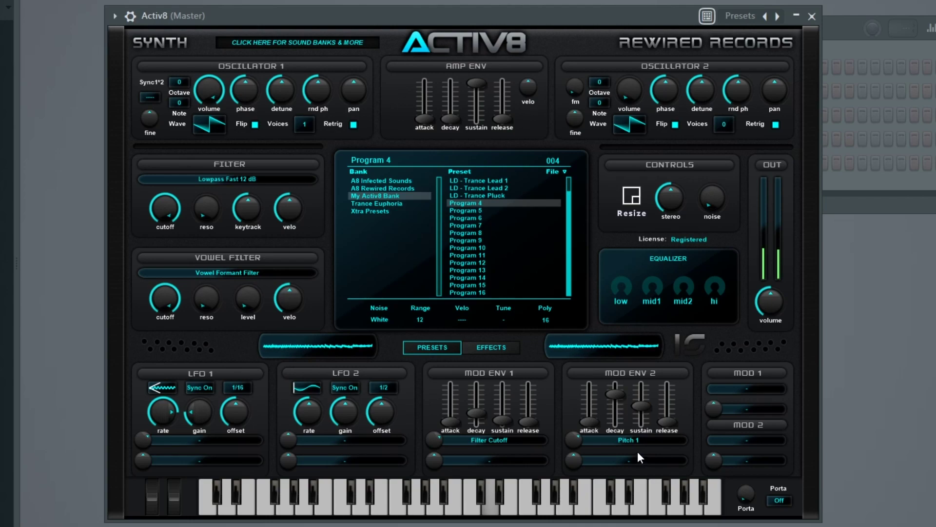
Step: Set Mod Env 2's decay to 52 and its sustain to 0, testing the pitch sweep with notes
left_click_drag(641, 406, 615, 399)
key("x")
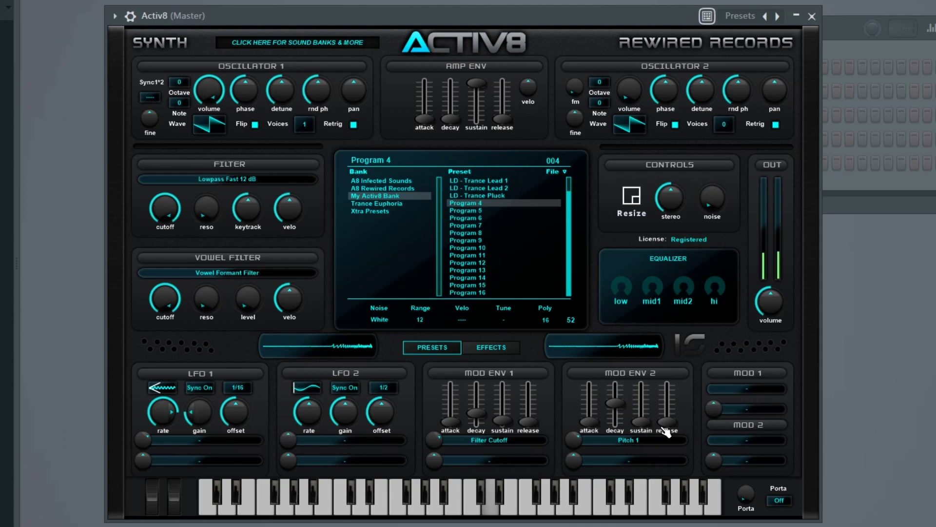
left_click_drag(642, 421, 647, 395)
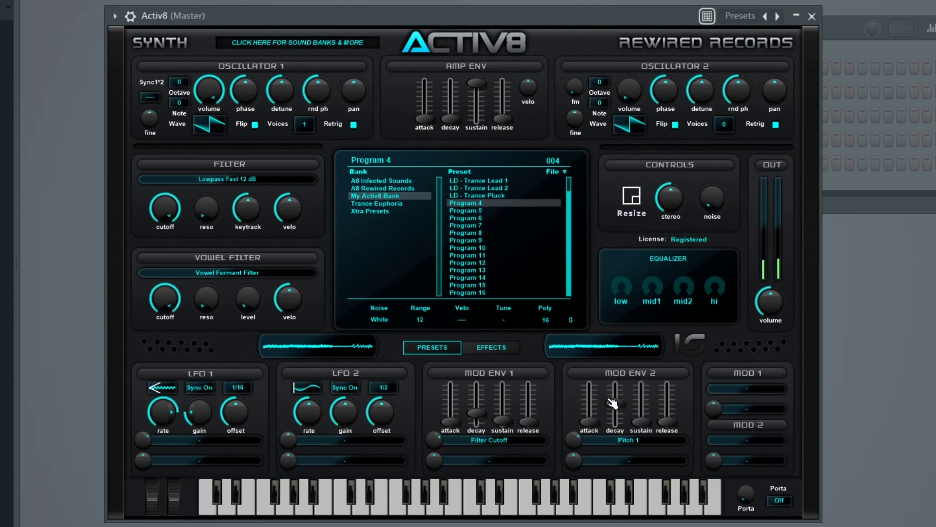
Step: Raise Mod Env 2's attack to a medium setting and turn its Pitch 1 modulation amount fully up
left_click_drag(589, 422, 589, 410)
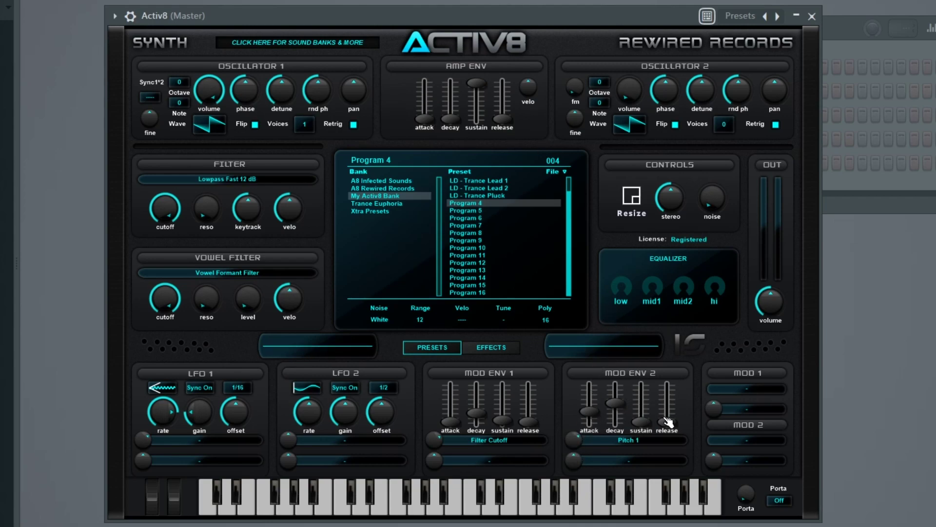
left_click_drag(591, 413, 593, 402)
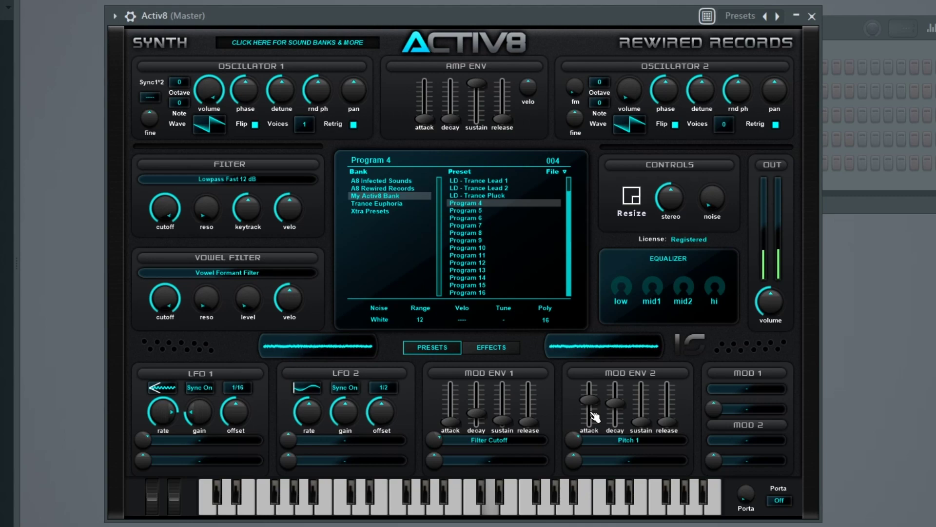
left_click_drag(577, 441, 577, 434)
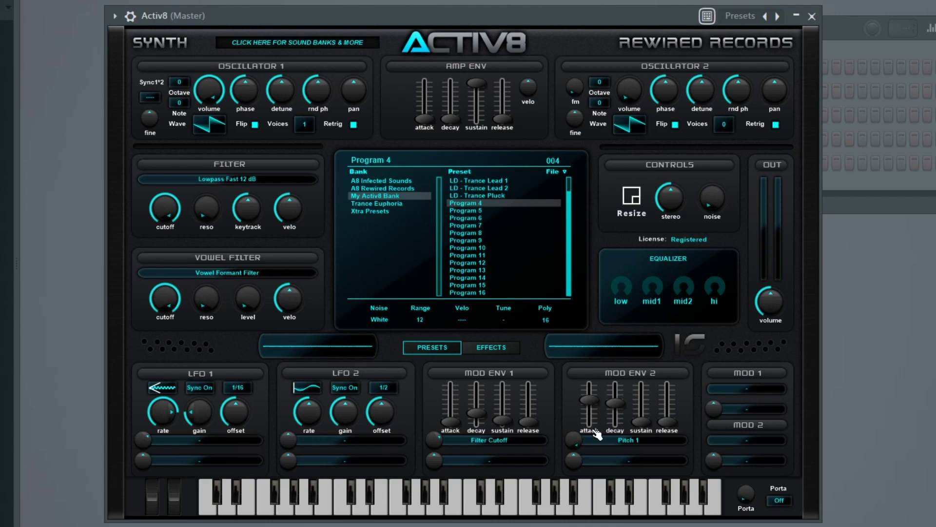
Step: Set oscillator 1 to 8 voices with Retrig off, random phase at 100 and a higher detune
left_click(353, 125)
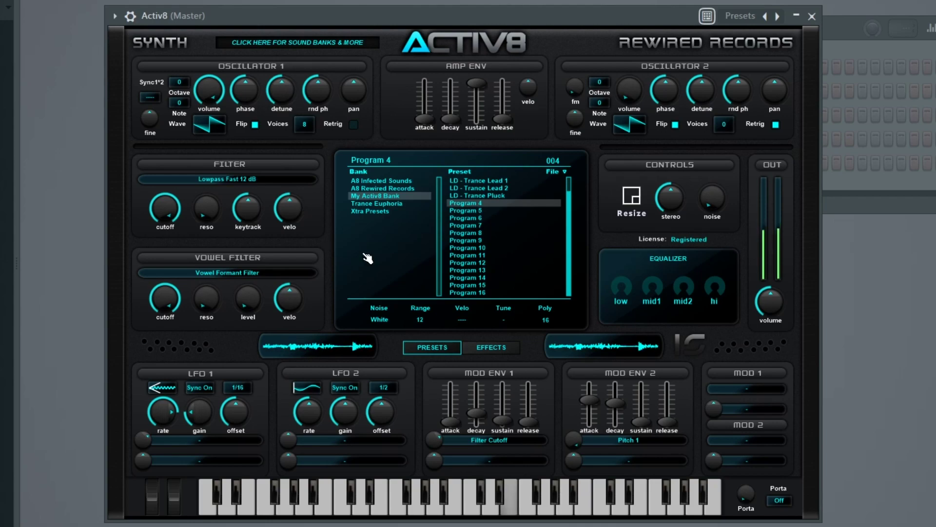
scroll(324, 100, "up", 5)
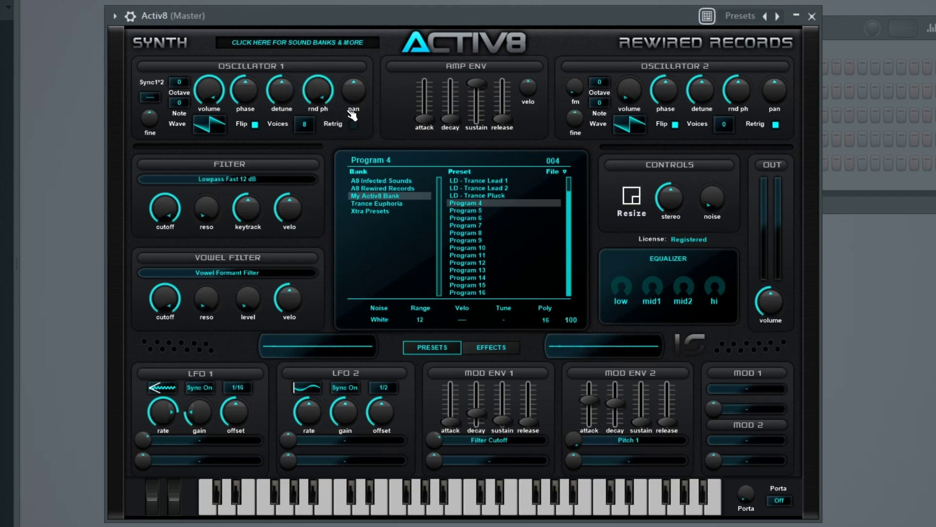
left_click_drag(279, 97, 279, 62)
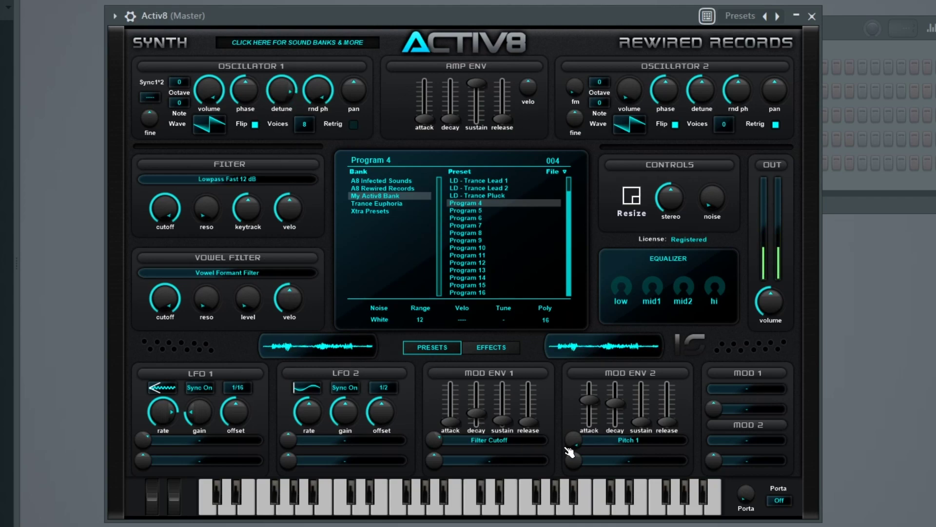
Step: Lower Mod Env 2's pitch amount and attack, set its decay to 31, and add shaper, delay and reverb effects
left_click_drag(578, 443, 573, 478)
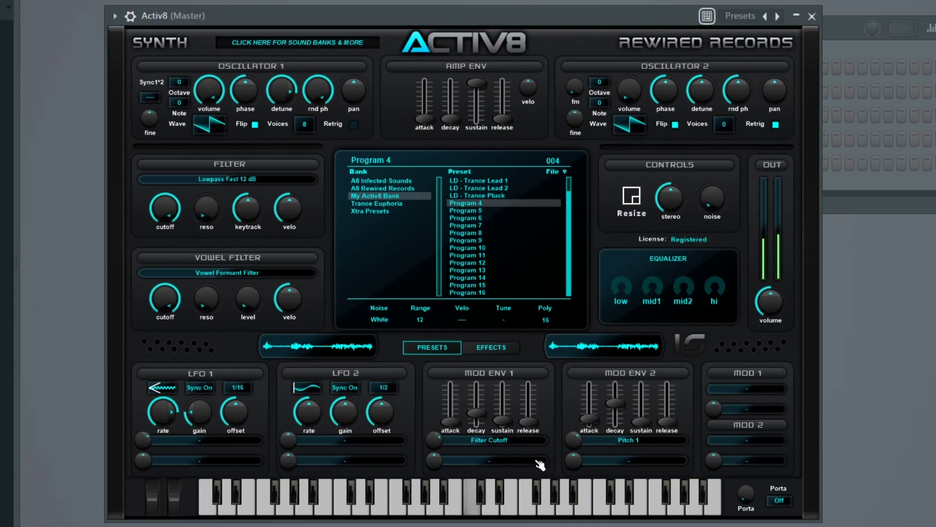
left_click(490, 348)
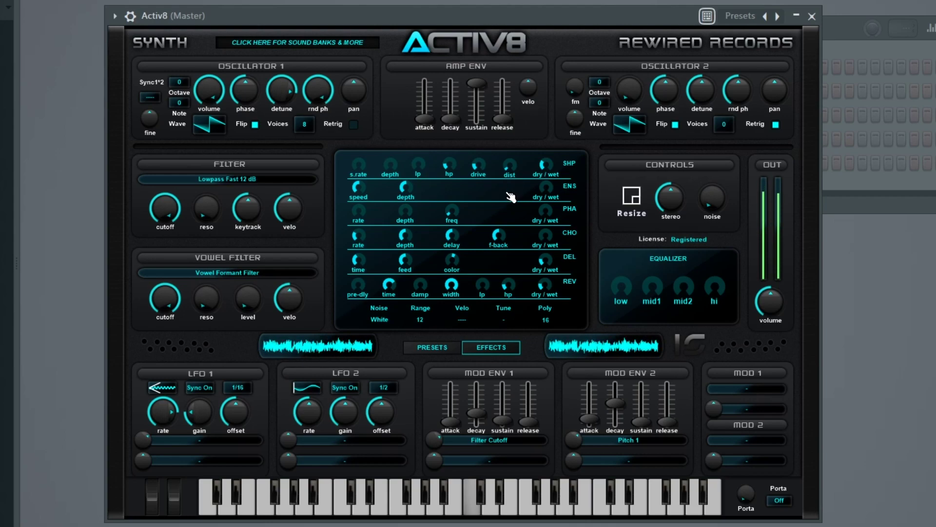
left_click_drag(590, 419, 611, 422)
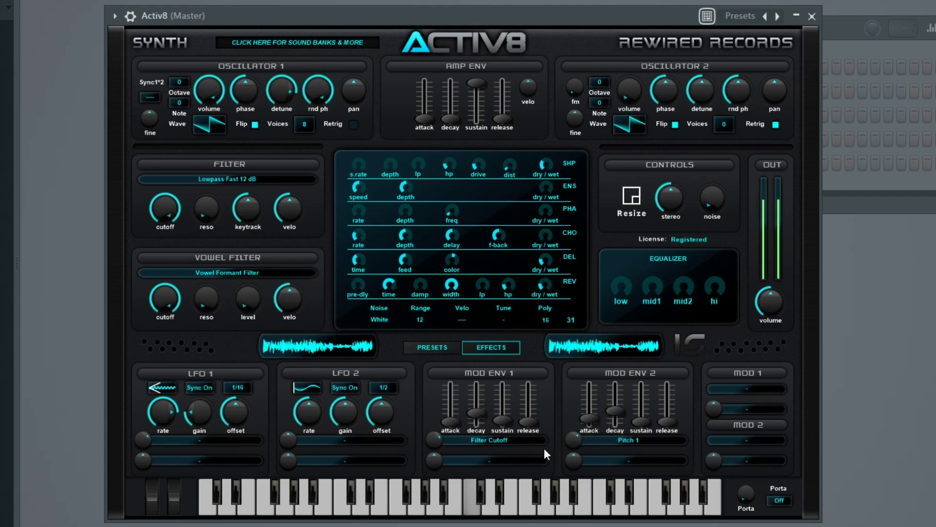
Step: Return to the preset list and rename Program 4 as SC - Screech 1
left_click(444, 350)
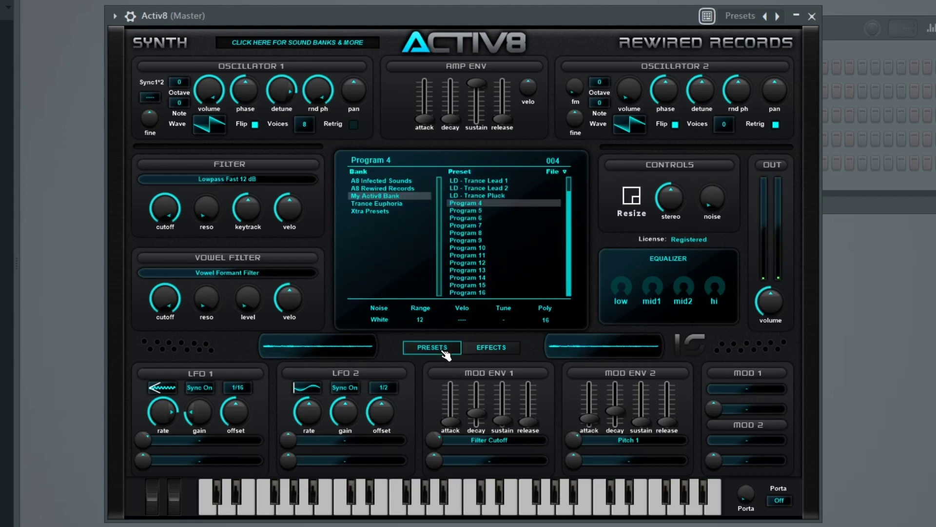
double_click(374, 158)
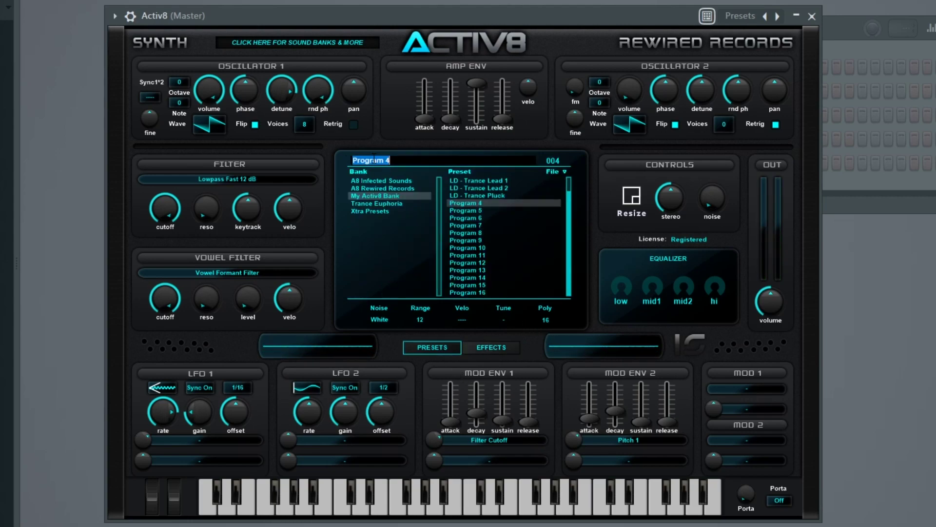
type("SC - Screech 1")
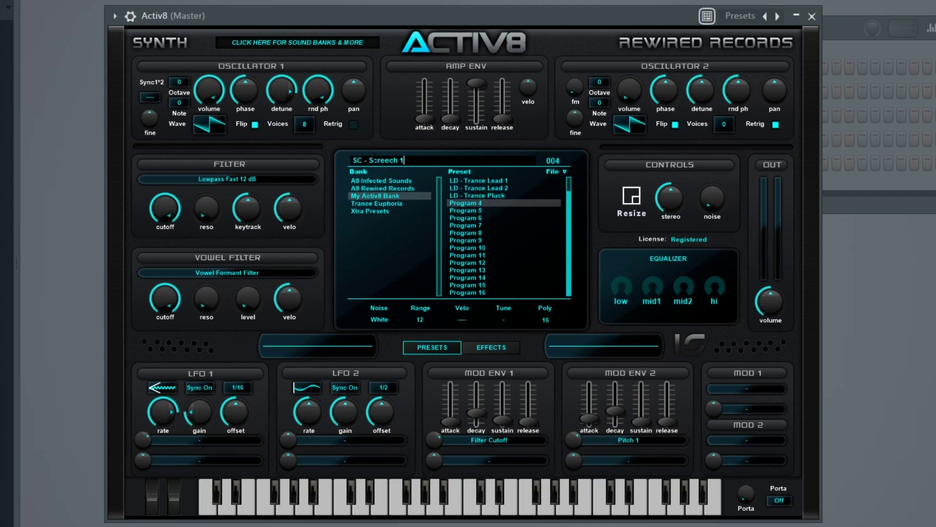
key("Return")
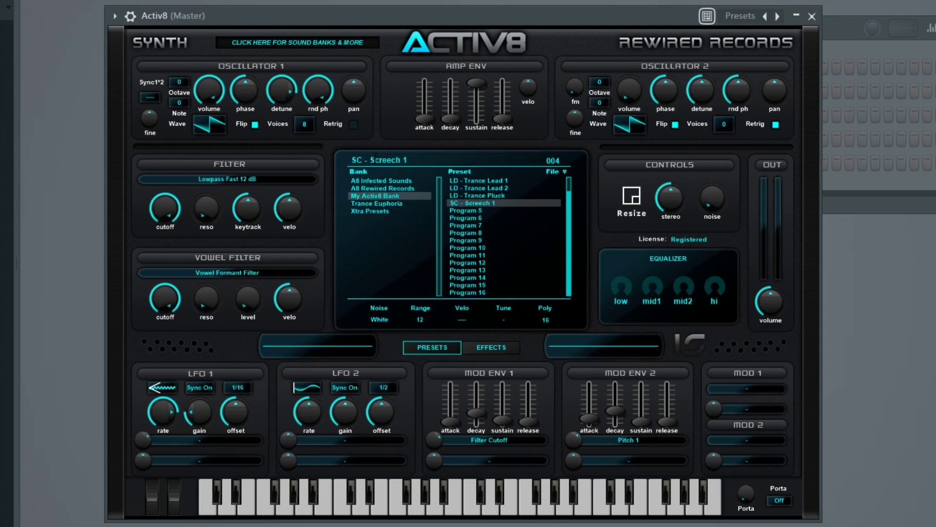
Step: On Program 5, set Mod 1 to route ModWheel to Pitch 1 and turn its modulation amount fully up
left_click(487, 214)
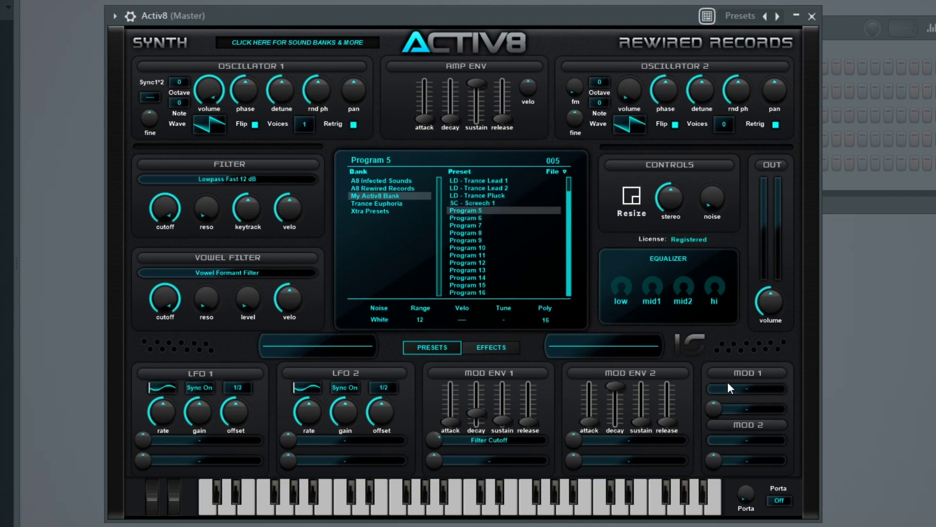
left_click(749, 391)
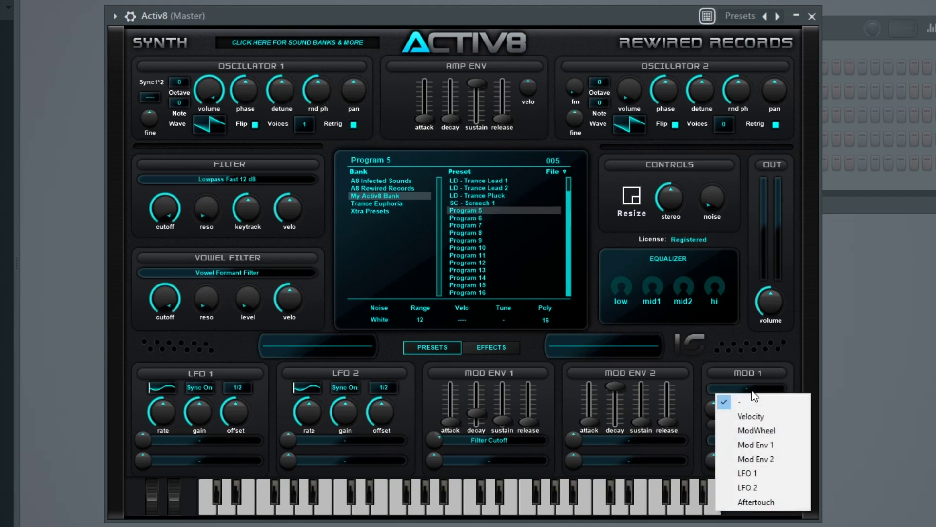
left_click(780, 432)
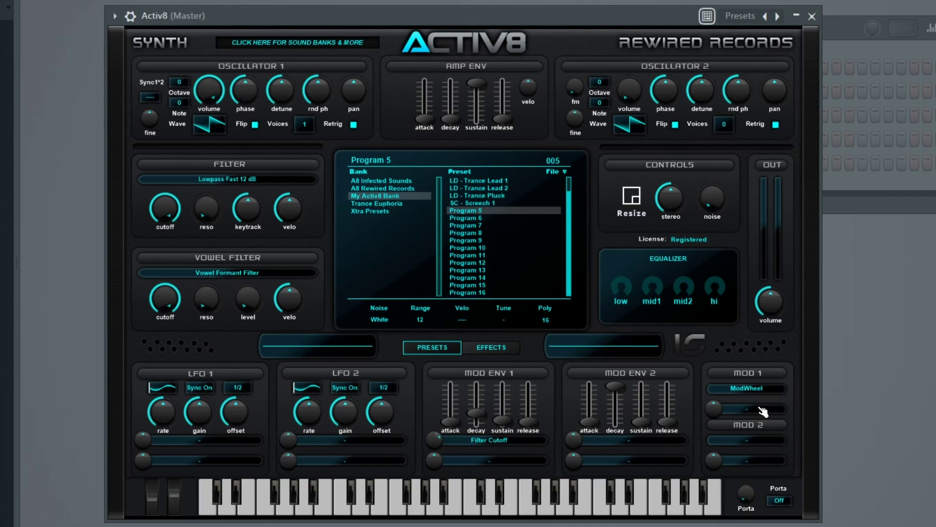
mouse_move(181, 502)
left_mouse_down()
mouse_move(181, 512)
mouse_move(179, 500)
left_mouse_up()
left_click(755, 411)
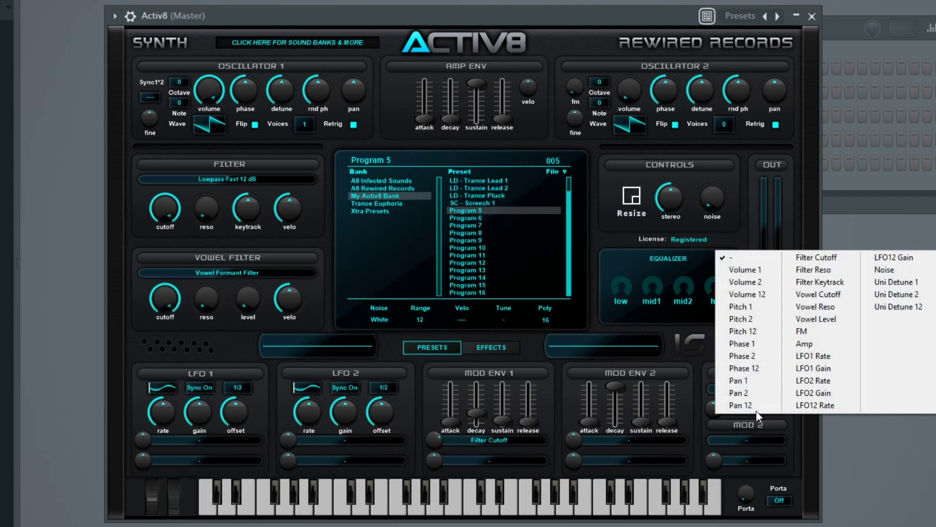
left_click(759, 309)
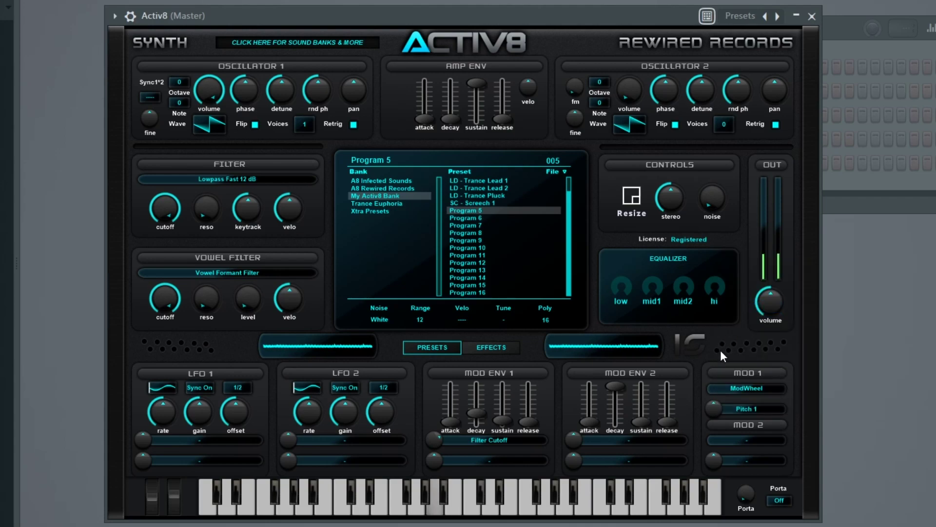
left_click_drag(716, 416, 715, 400)
Step: Change Mod 1's target to Filter Cutoff and lower the main filter's cutoff to minimum
left_click(749, 410)
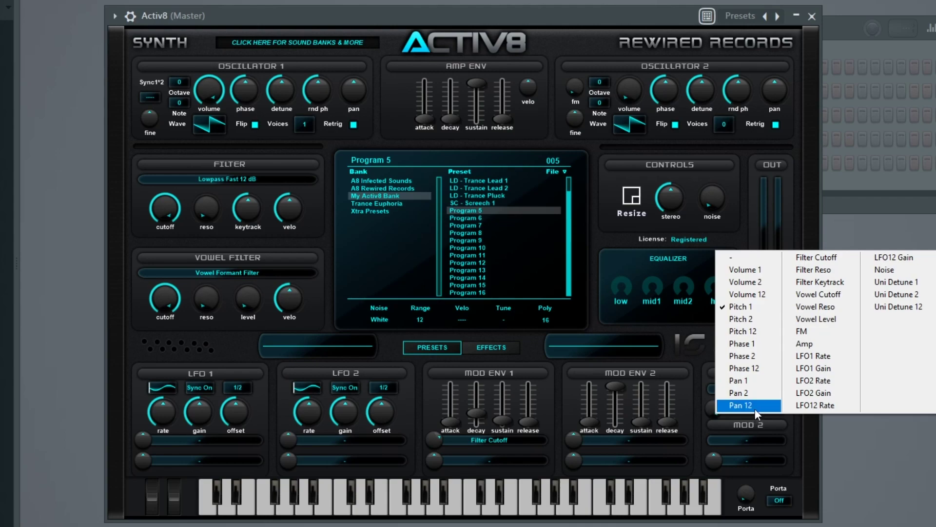
left_click(802, 257)
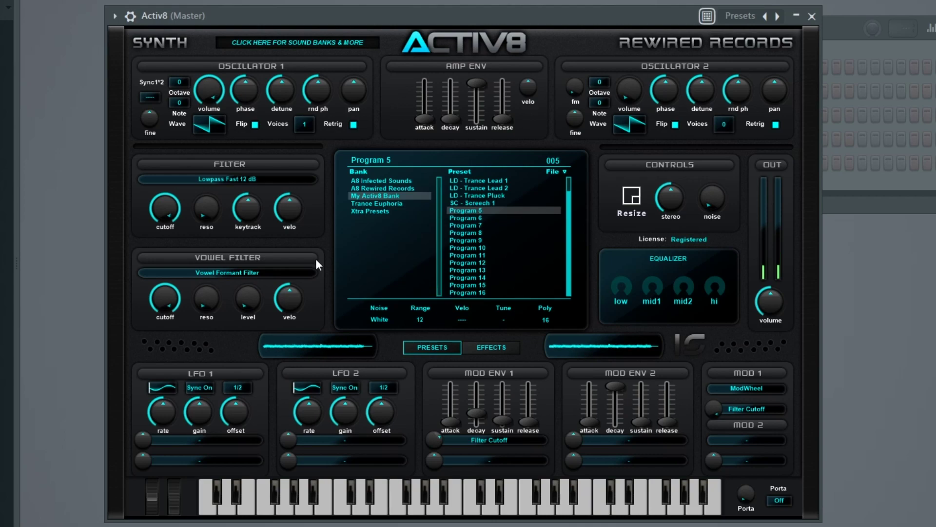
left_click_drag(165, 203, 164, 254)
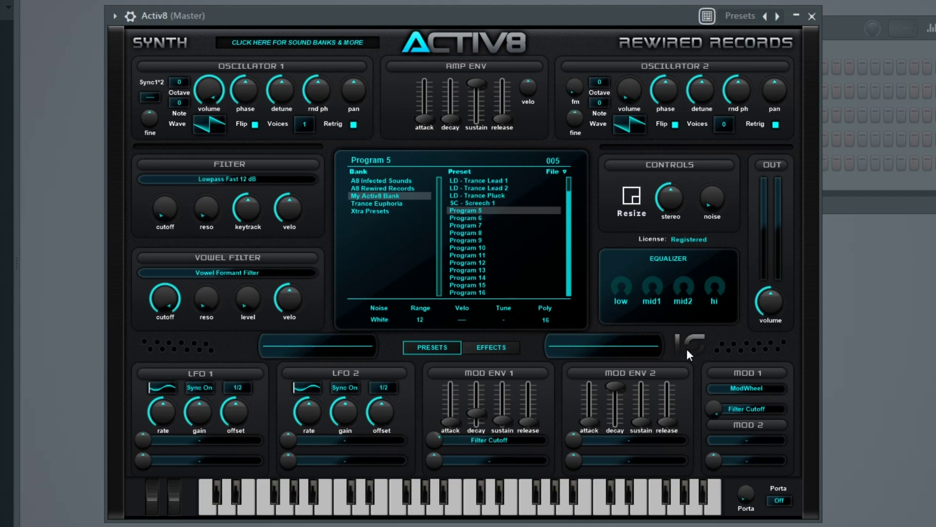
Step: Clear both the target and the source of Mod 1
left_click(740, 412)
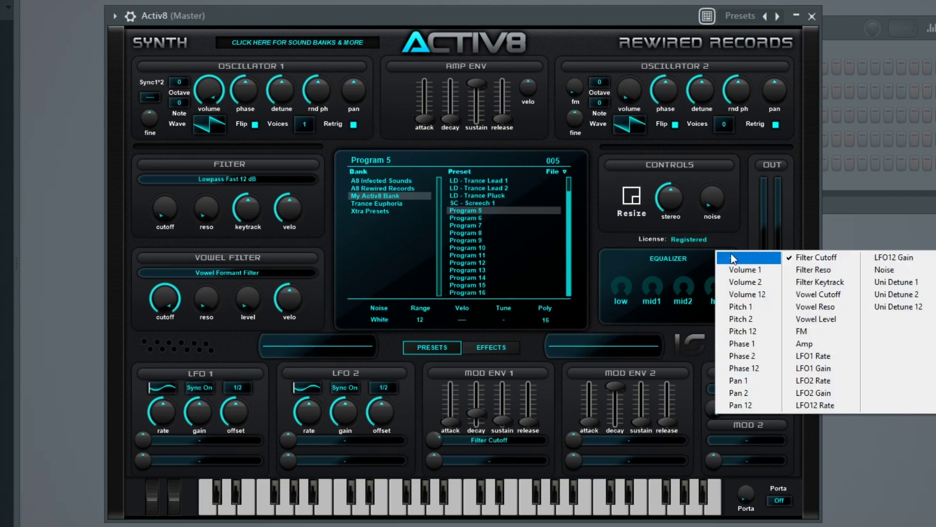
left_click(770, 259)
left_click(759, 389)
left_click(767, 401)
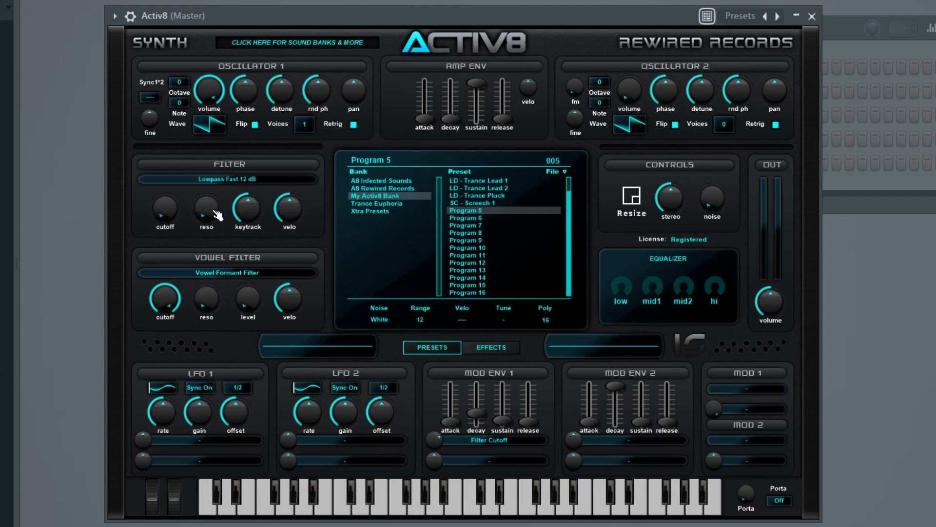
Step: Enable MIDI Learn for the main filter's cutoff and for the amp envelope's attack
right_click(167, 212)
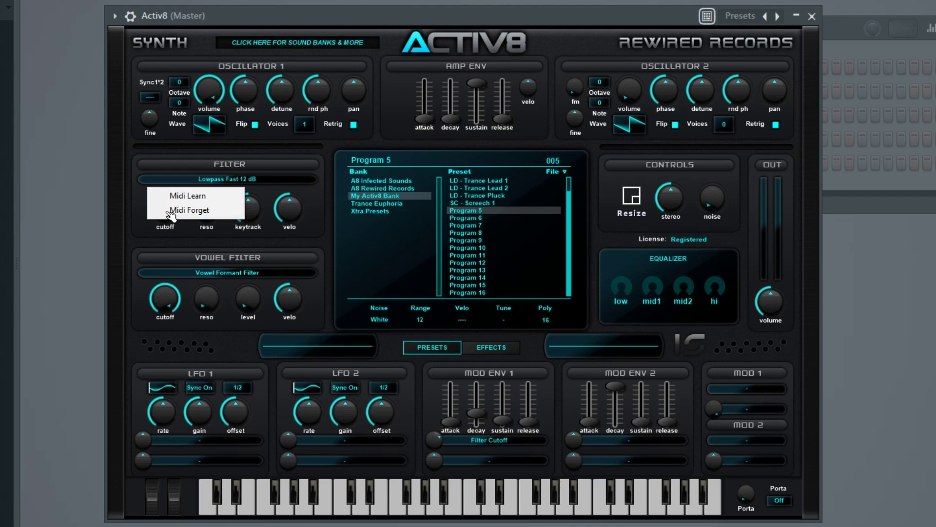
left_click(200, 200)
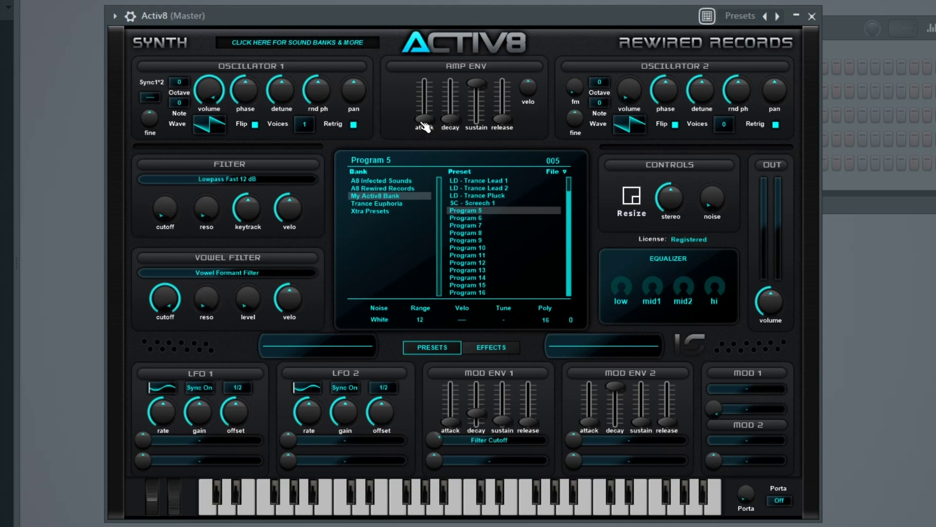
right_click(424, 97)
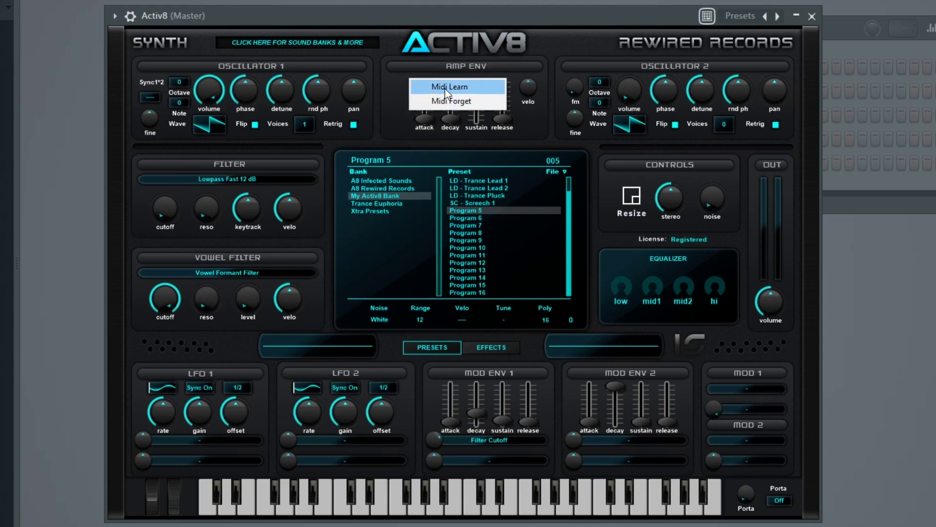
left_click(441, 84)
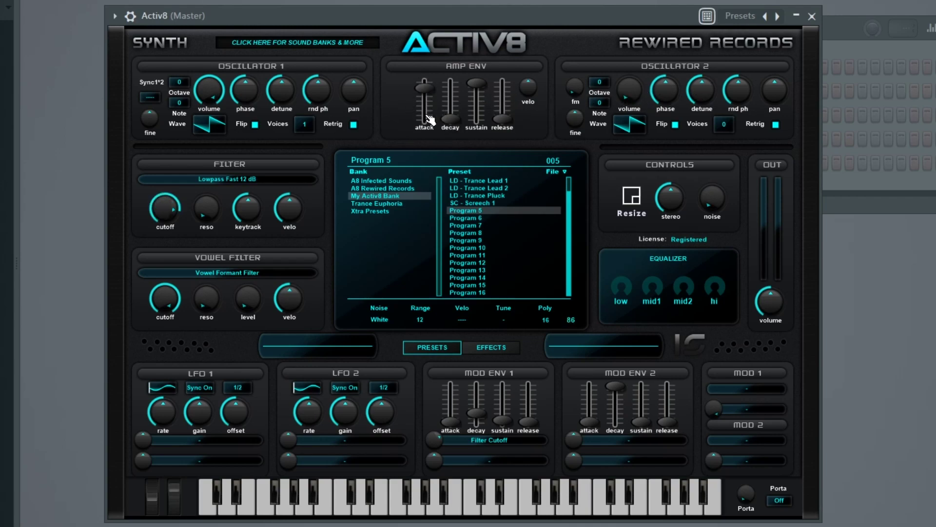
Step: Remove the MIDI assignment from the amp envelope's attack and reset all MIDI Learn assignments
right_click(424, 97)
left_click(469, 106)
left_click(556, 171)
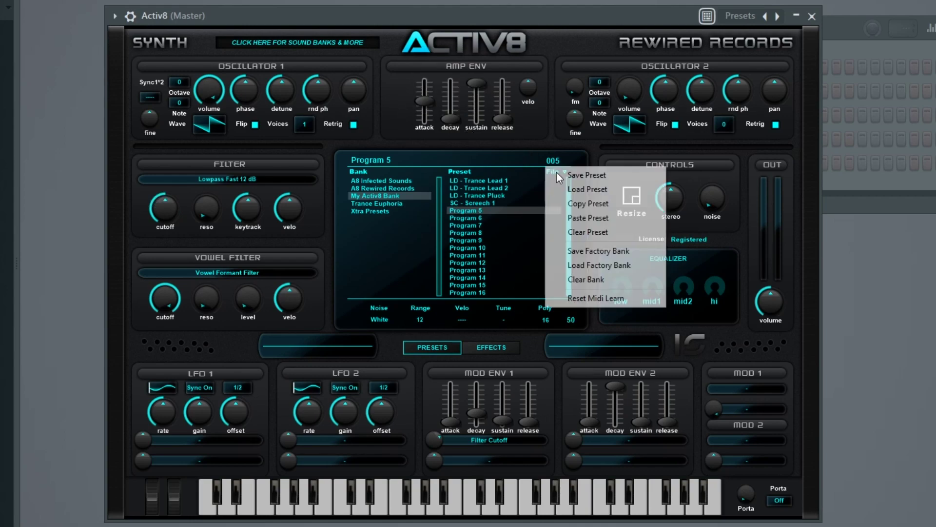
left_click(622, 297)
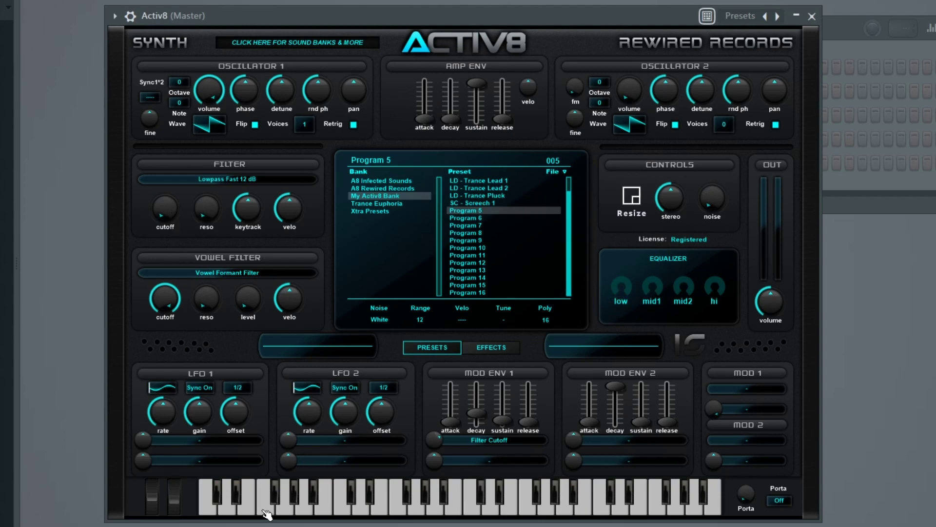
left_click_drag(179, 506, 178, 509)
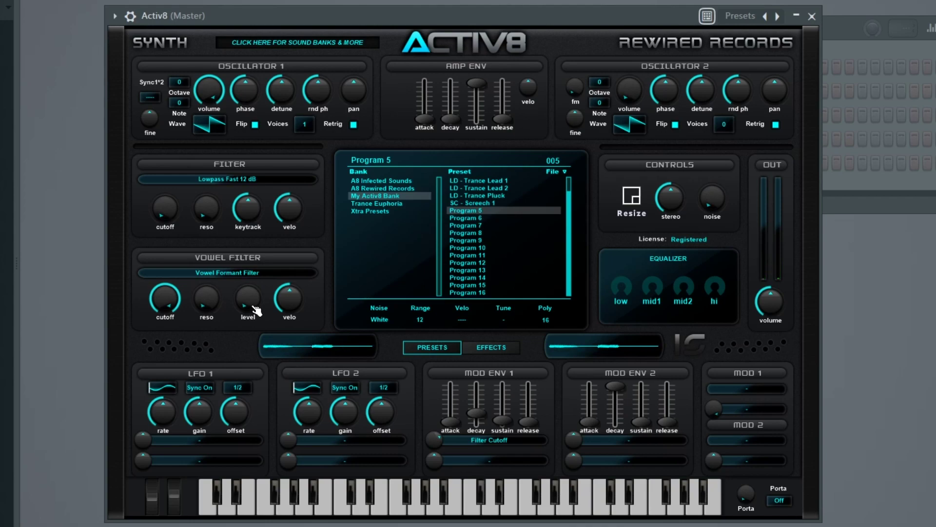
Step: Set the vowel filter's level to 100 and its resonance to 61, and raise the output volume slightly
left_click_drag(251, 313, 250, 220)
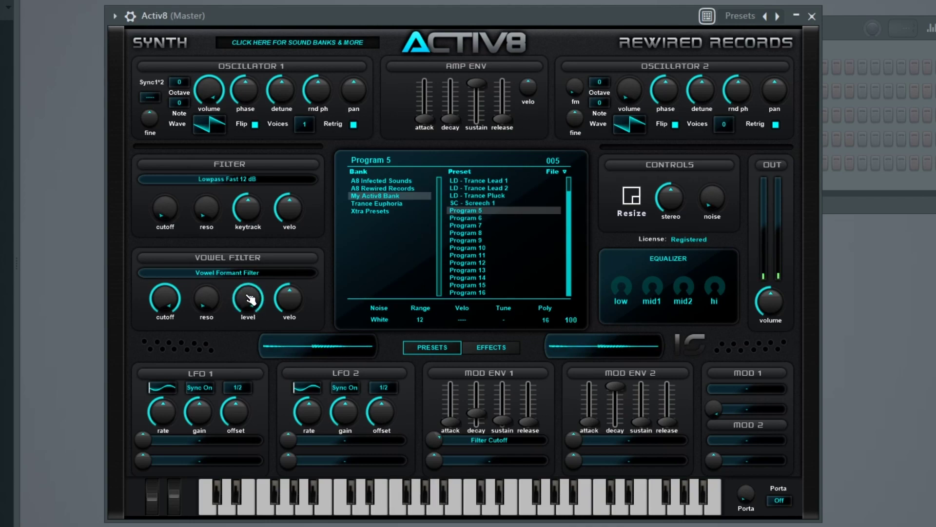
left_click_drag(775, 292, 775, 273)
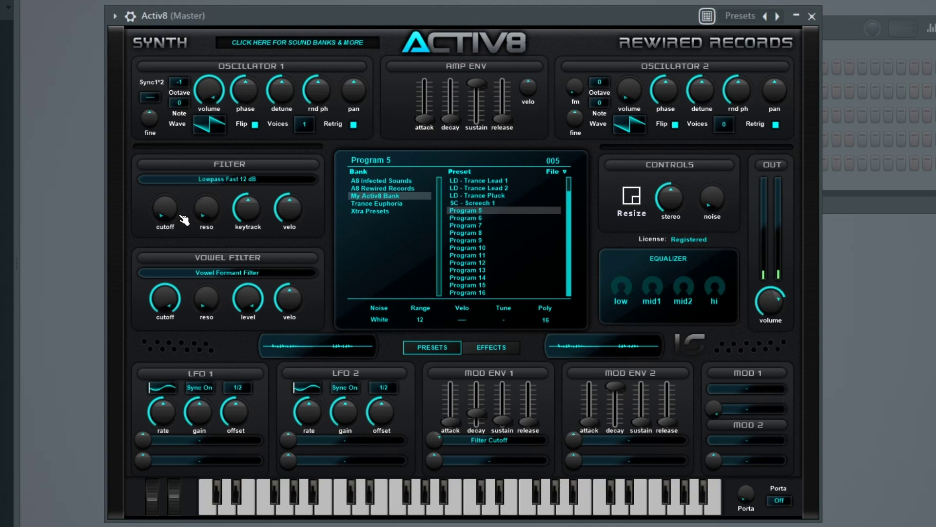
left_click_drag(209, 304, 208, 276)
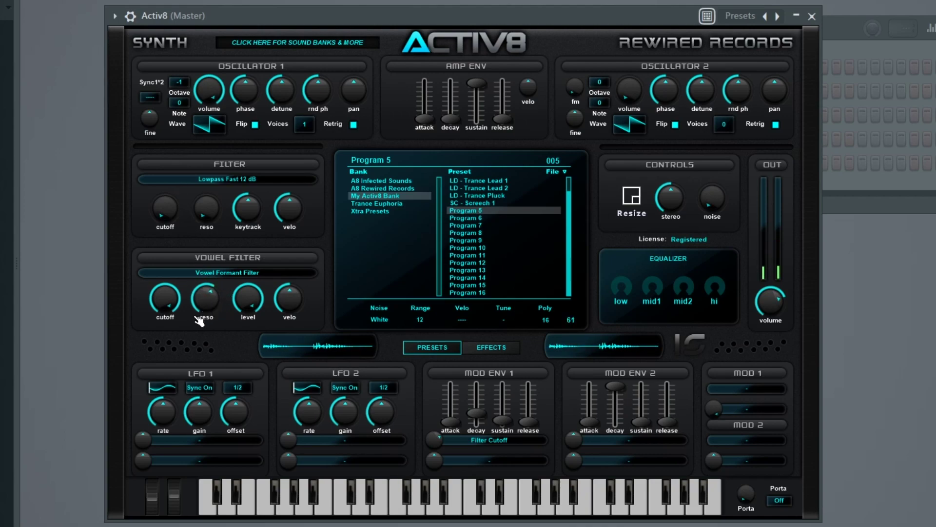
Step: Fully open the main filter's cutoff and lower the vowel filter's cutoff to minimum
left_click_drag(167, 305, 168, 336)
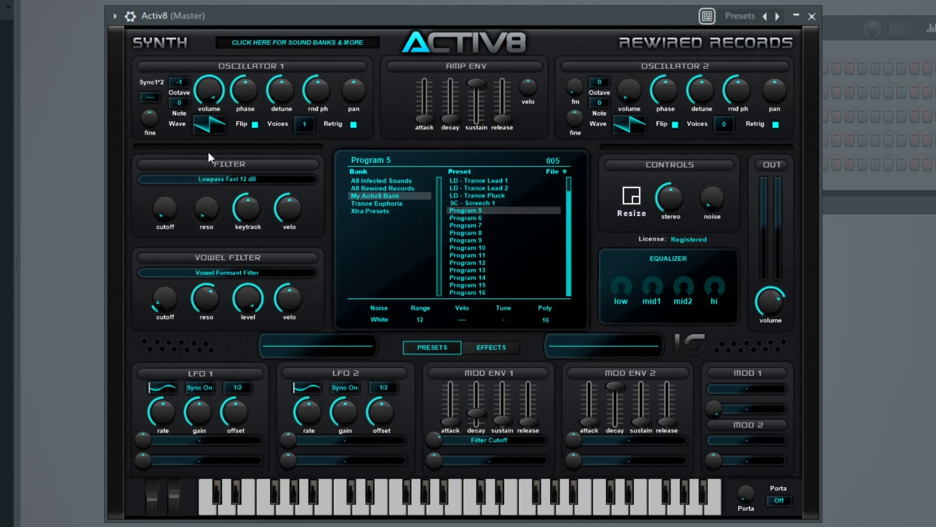
left_click_drag(169, 221, 169, 200)
mouse_move(165, 298)
left_mouse_down()
mouse_move(164, 279)
mouse_move(165, 297)
mouse_move(205, 296)
mouse_move(162, 295)
mouse_move(162, 285)
mouse_move(162, 302)
mouse_move(162, 282)
mouse_move(162, 308)
left_mouse_up()
Step: Route Mod Env 2 to Vowel Cutoff with a positive modulation amount, shorten its decay slightly and lengthen its attack
left_click(627, 441)
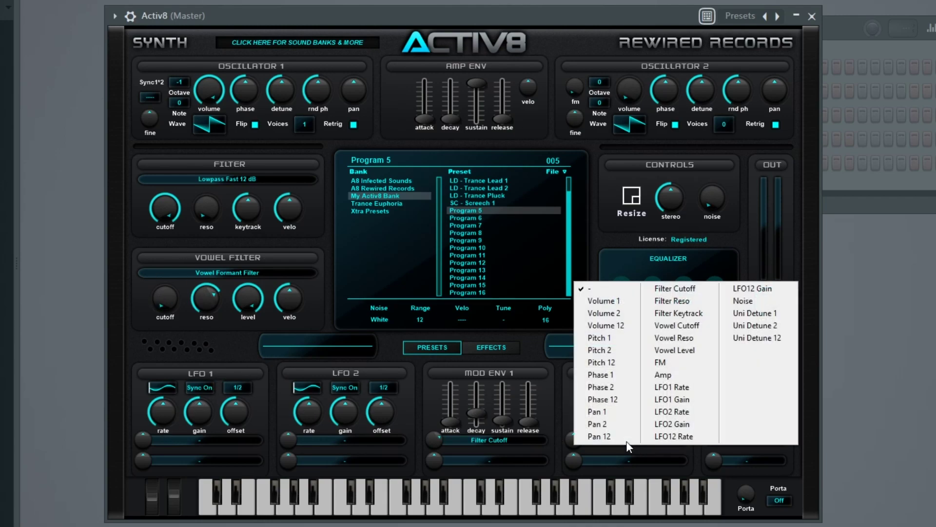
left_click(686, 325)
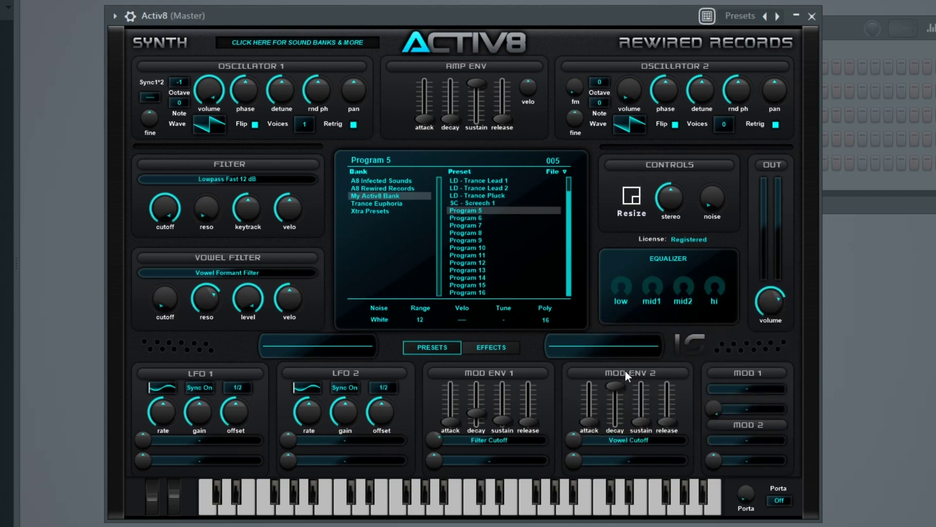
left_click_drag(623, 389, 623, 400)
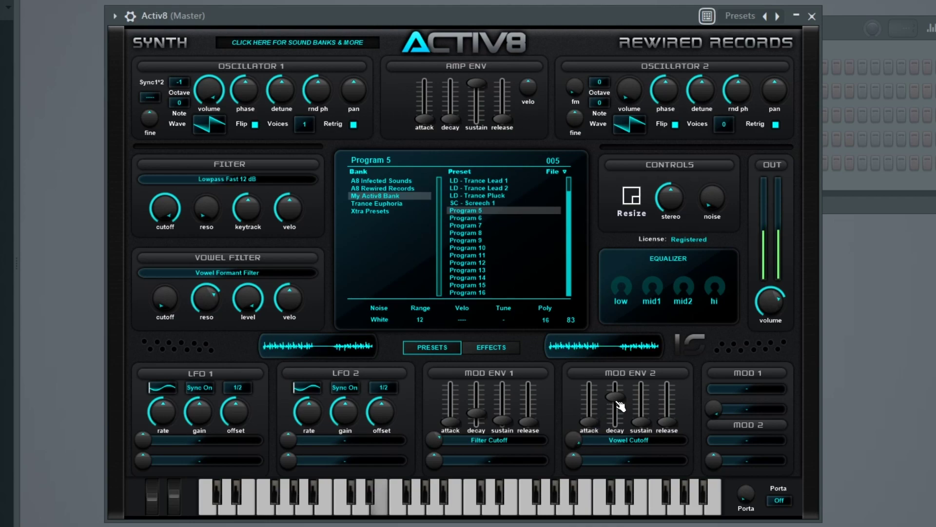
left_click_drag(616, 400, 616, 396)
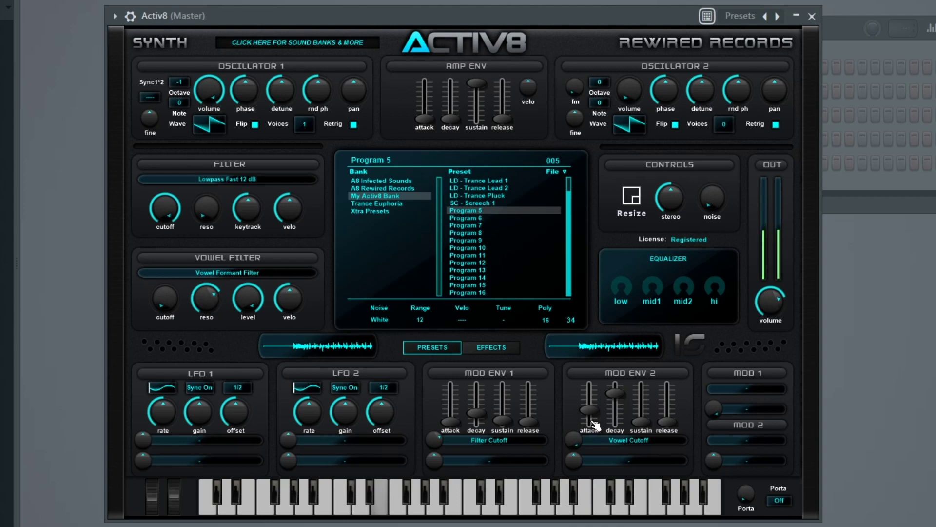
left_click_drag(595, 417, 592, 414)
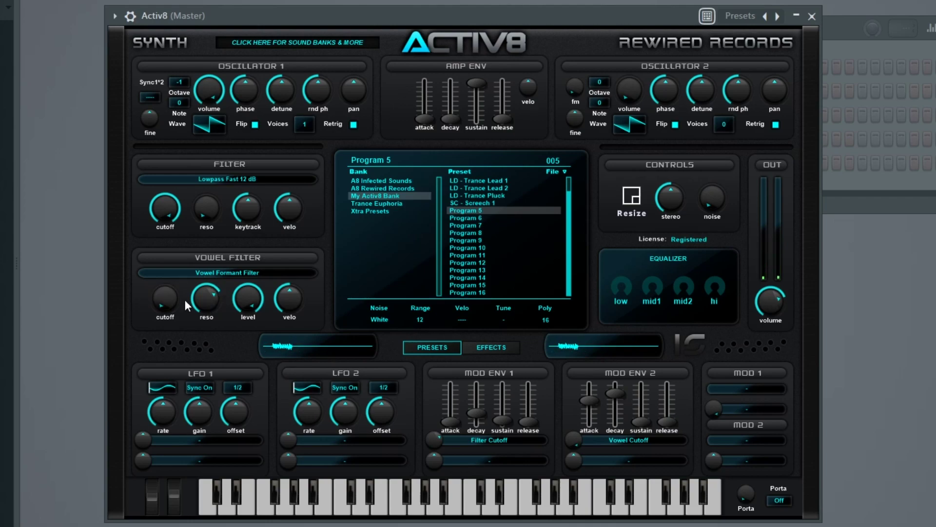
mouse_move(168, 302)
left_mouse_down()
mouse_move(168, 258)
mouse_move(168, 298)
left_mouse_up()
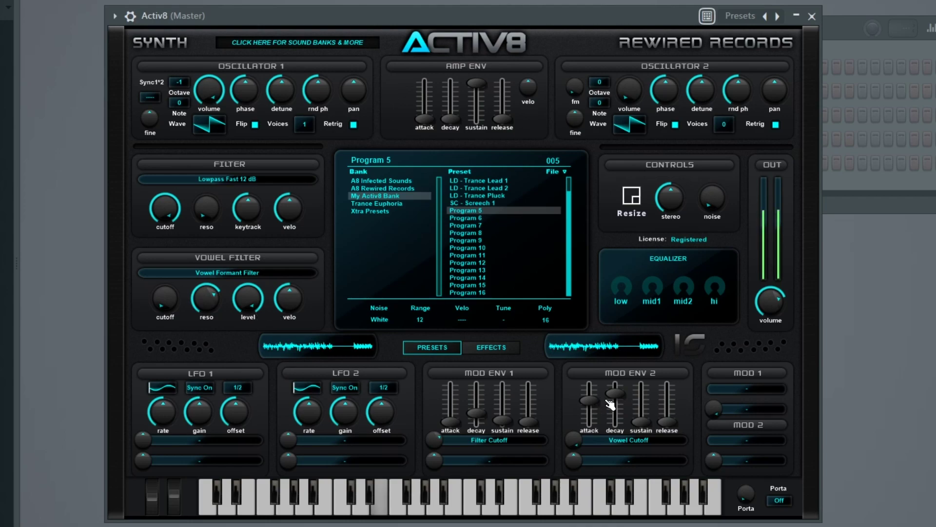
Step: Blend in some delay and reverb among the effects, and clear Mod Env 2's target
left_click(494, 346)
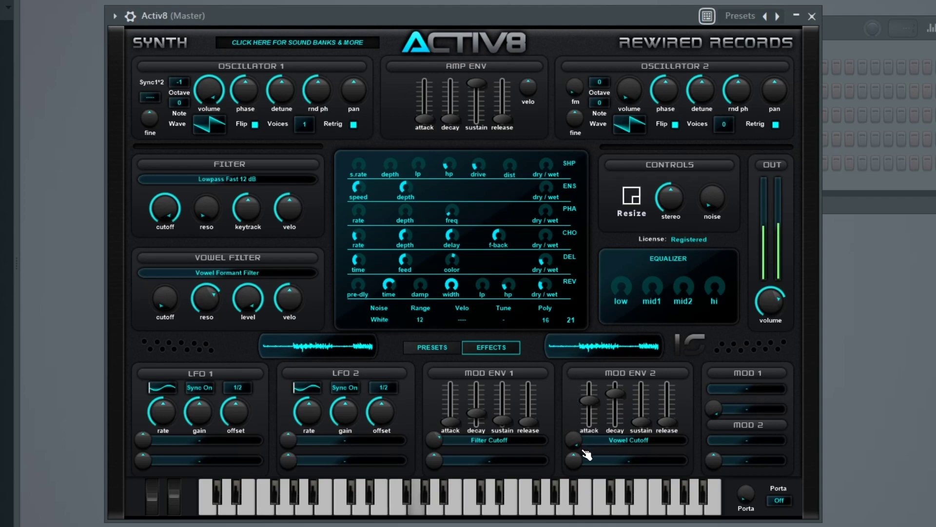
left_click(629, 440)
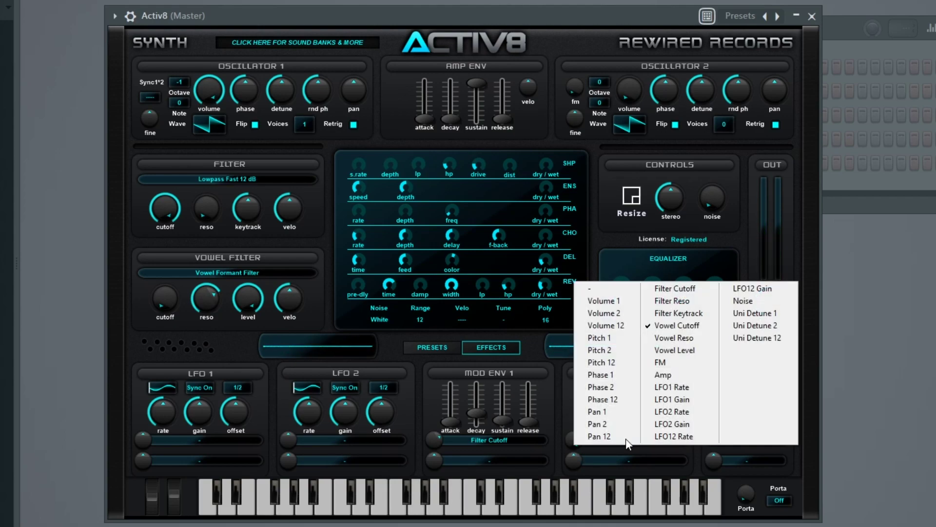
left_click(617, 289)
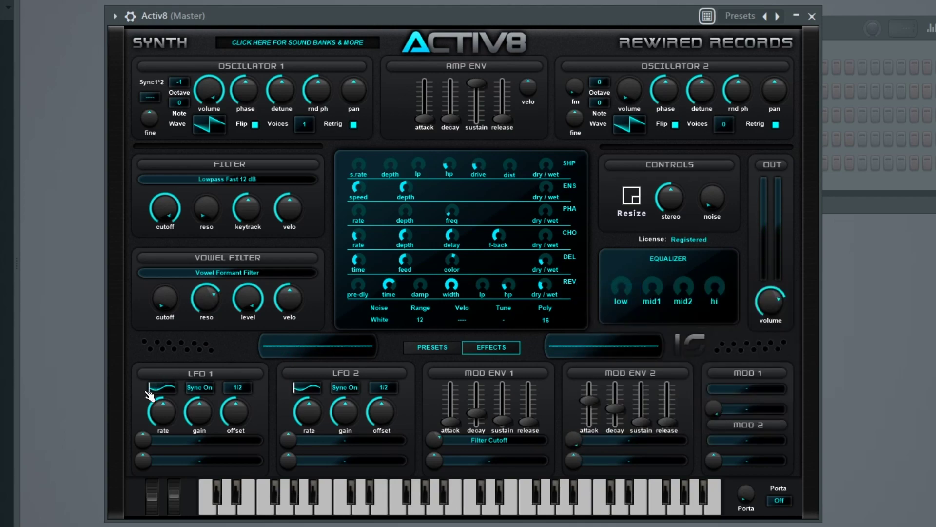
Step: Route LFO 1 to Vowel Cutoff and set its synced rate to 1/16
left_click(197, 442)
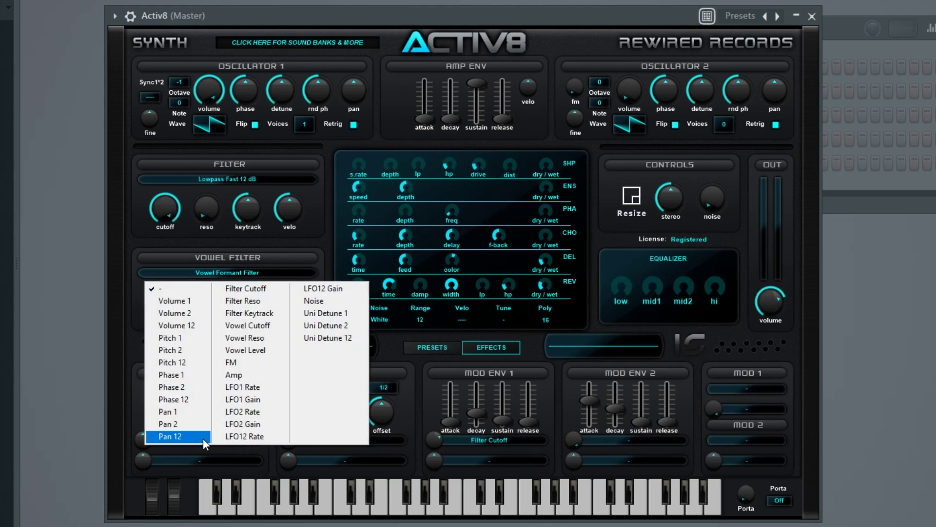
left_click(264, 327)
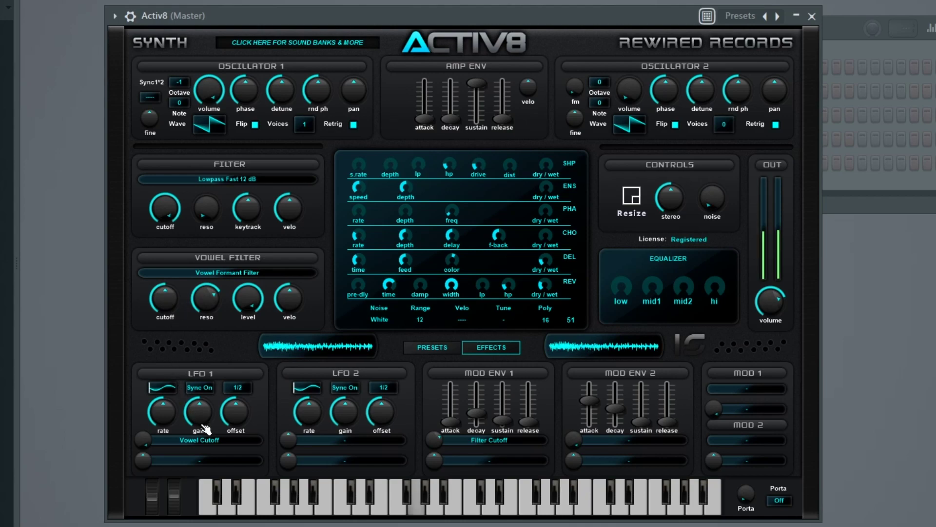
left_click_drag(164, 413, 163, 369)
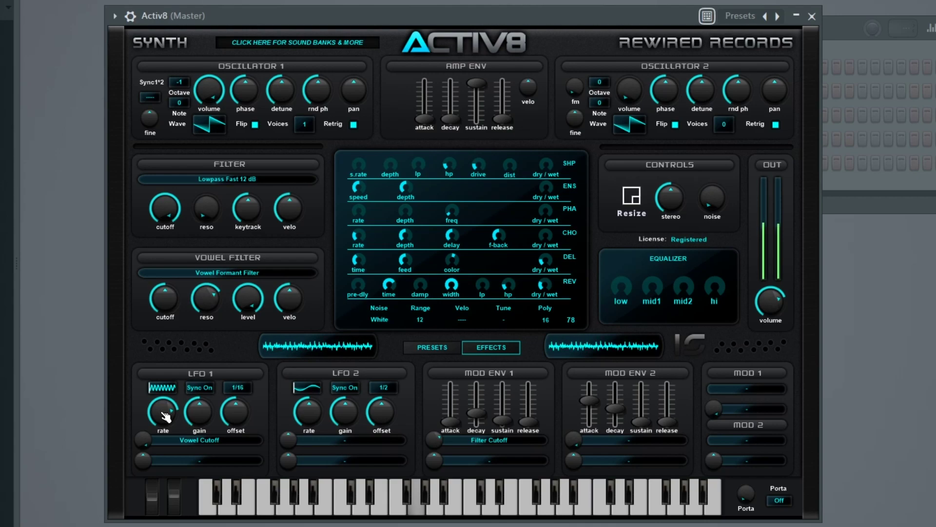
Step: Lower LFO 1's gain, adjust its modulation amount and slow its synced rate to 1/2
left_click_drag(211, 423, 212, 449)
left_click_drag(141, 442, 141, 459)
left_click_drag(163, 411, 163, 424)
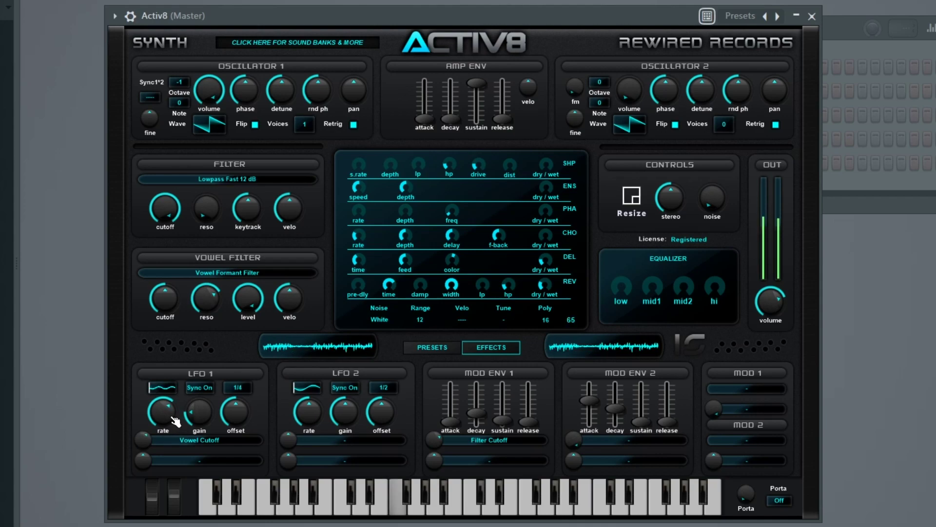
left_click_drag(168, 418, 168, 410)
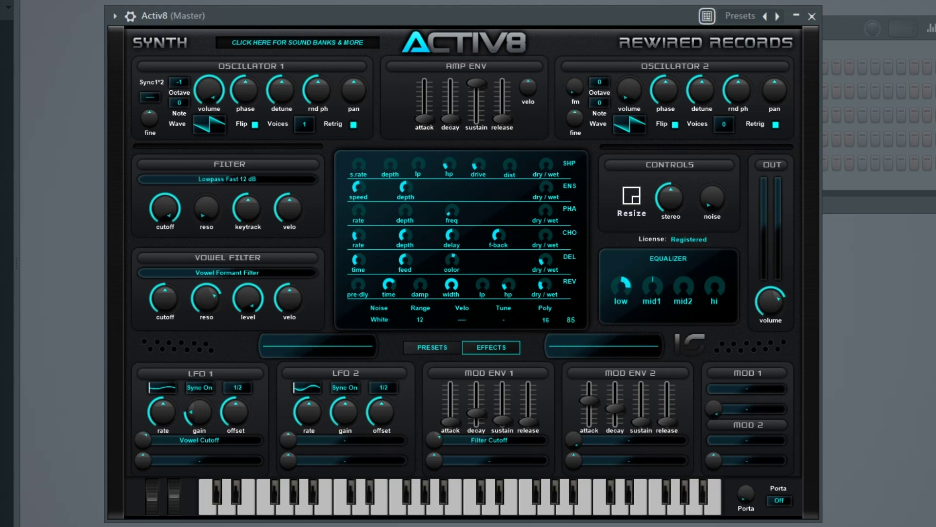
Step: Boost the equalizer's low band, raise its mid1 band to about 83 and reduce the output volume
left_click_drag(654, 288, 654, 283)
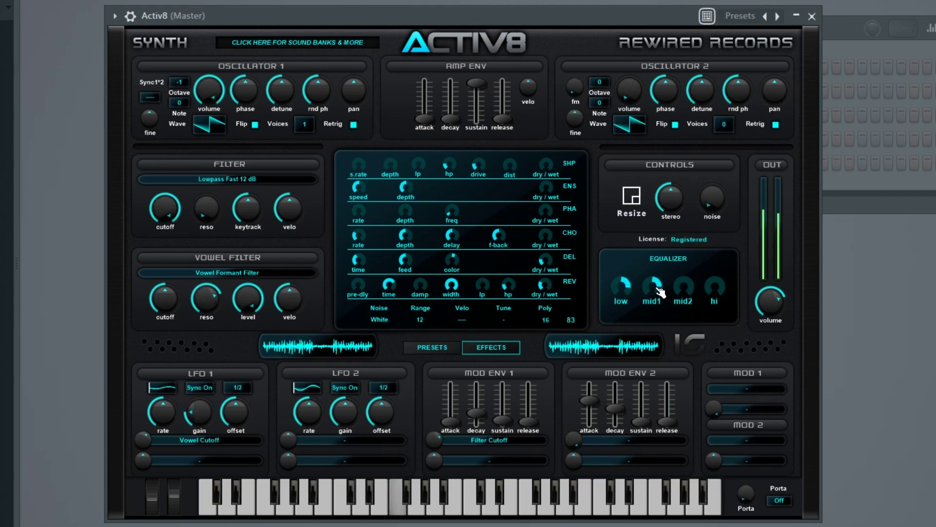
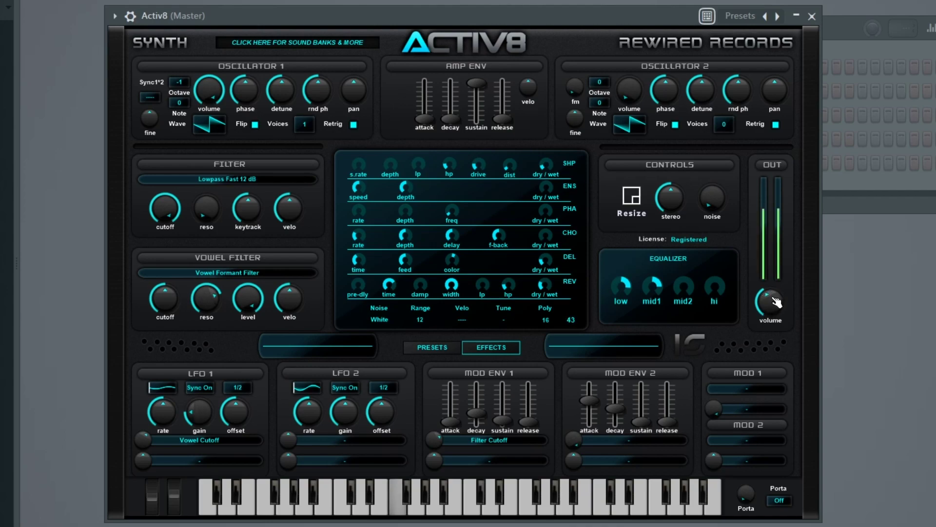
left_click_drag(774, 302, 774, 299)
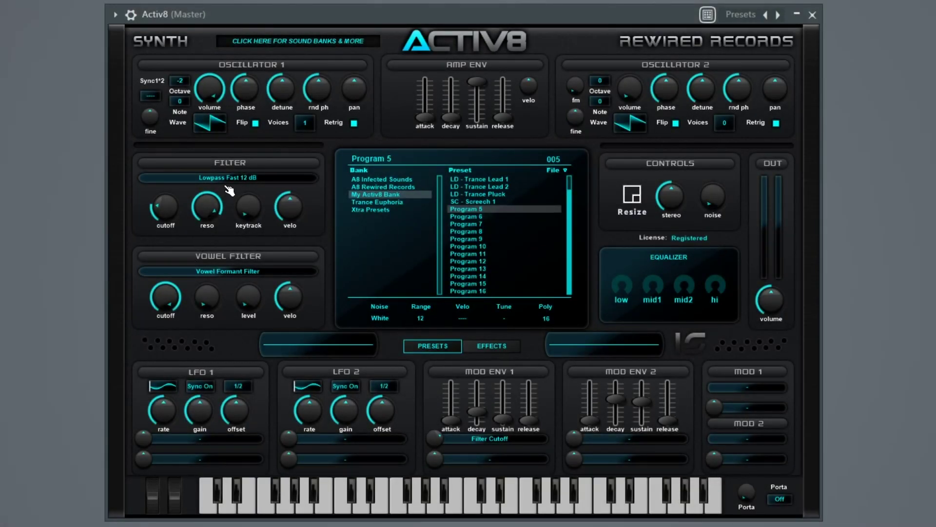
Step: Clear the Program 5 preset back to its initial state
left_click(560, 175)
left_click(593, 233)
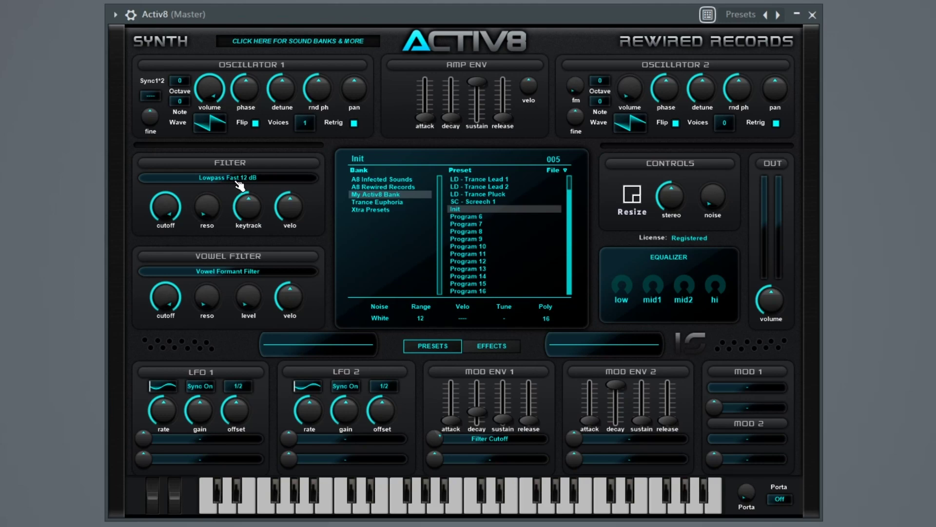
Step: Switch the main filter to Lowpass 303 12 dB, with a low cutoff and the resonance raised to 83
left_click(267, 180)
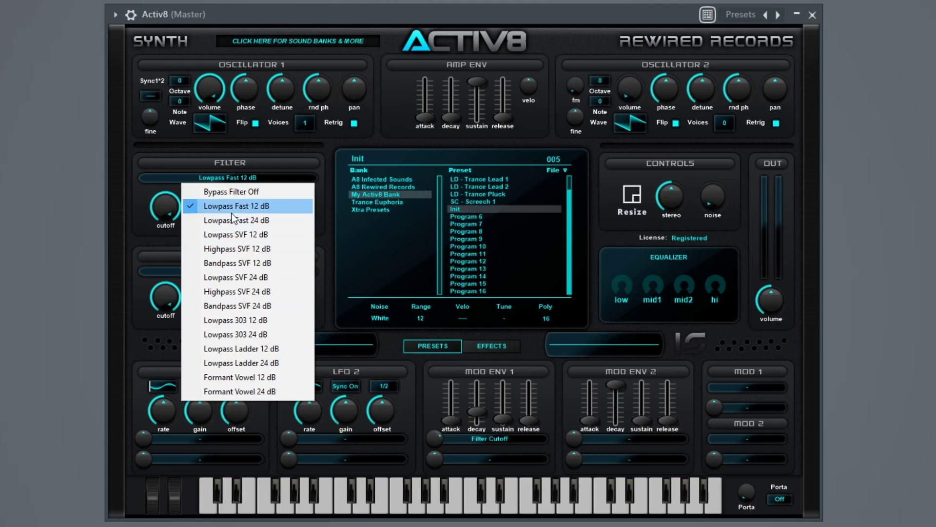
left_click(269, 323)
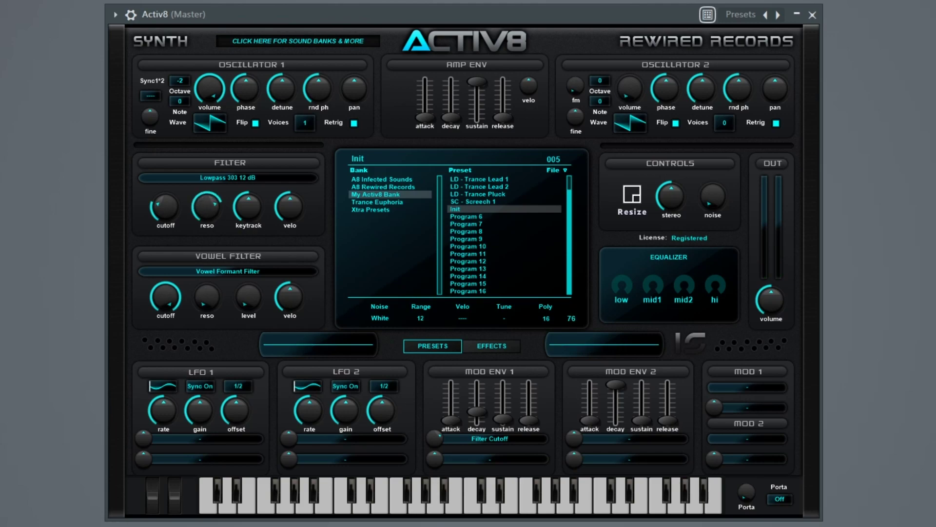
left_click_drag(212, 214, 213, 209)
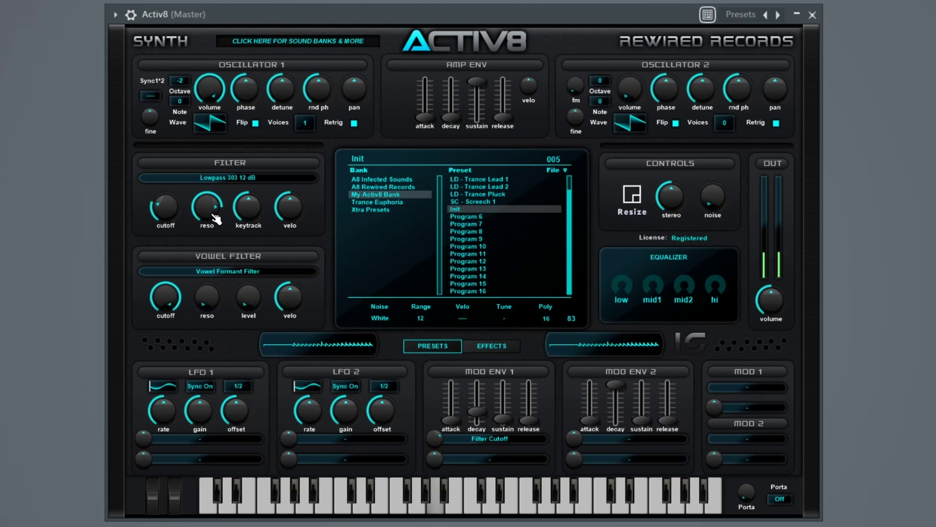
Step: Add distortion with the SHP effect, then lengthen Mod Env 1's decay and keep its attack at minimum
left_click(496, 349)
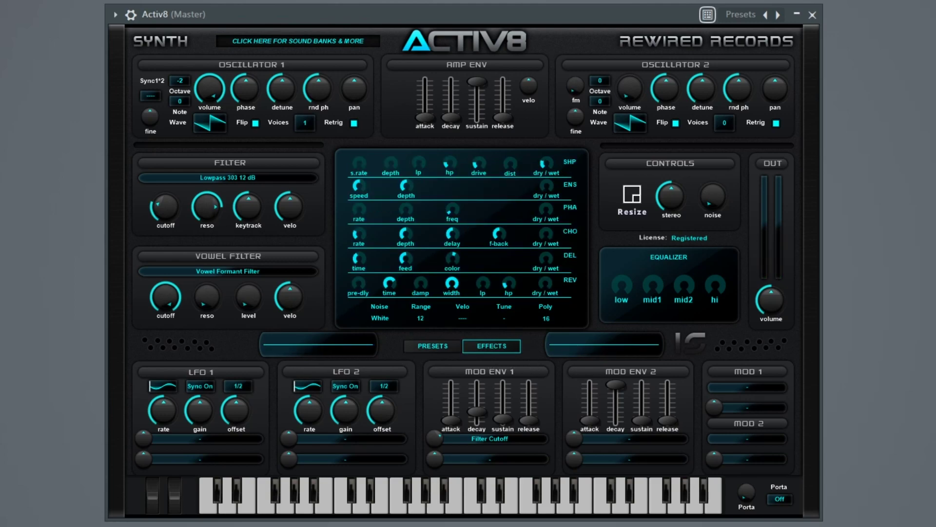
left_click_drag(507, 167, 507, 160)
left_click_drag(478, 412, 451, 399)
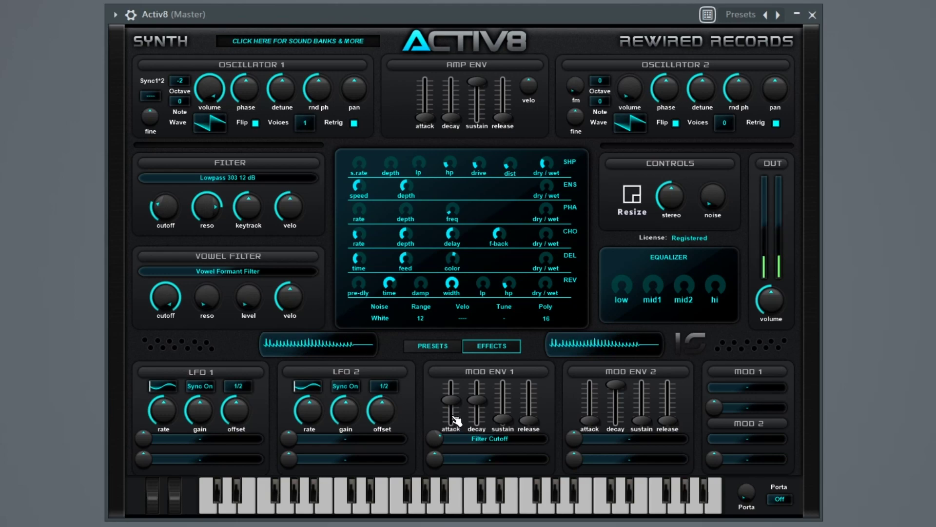
left_click_drag(451, 401, 451, 421)
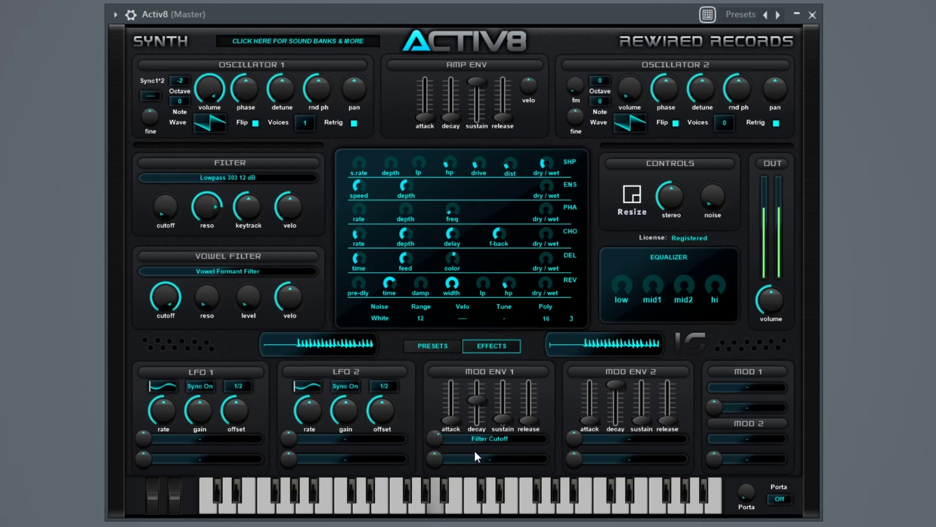
Step: Boost the equalizer's low band to about 56, mid1 to about 66 and mid2 slightly, and raise the SHP dist amount
left_click_drag(204, 212, 204, 221)
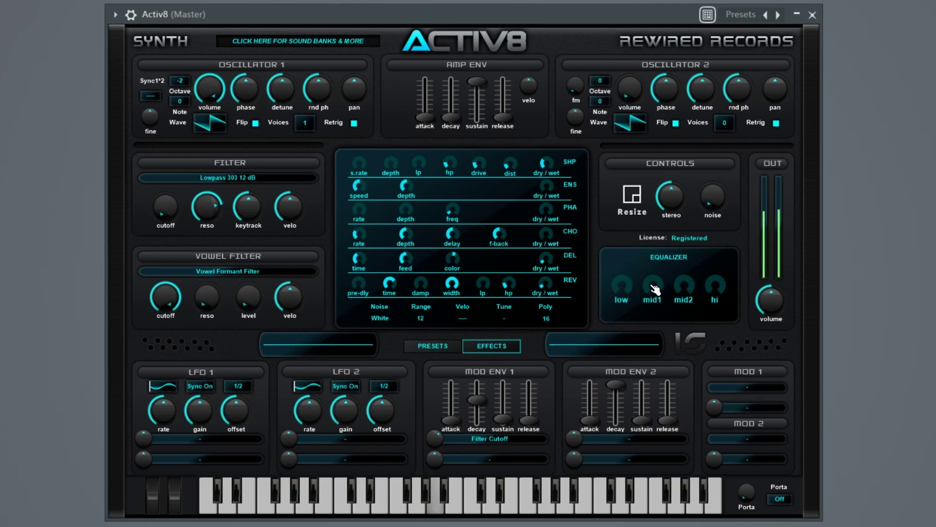
left_click_drag(621, 285, 621, 302)
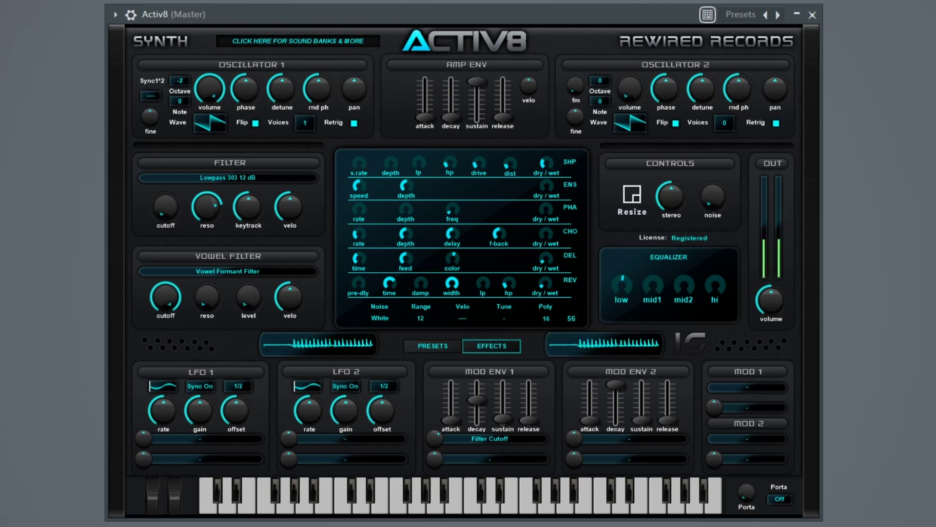
scroll(662, 291, "up", 3)
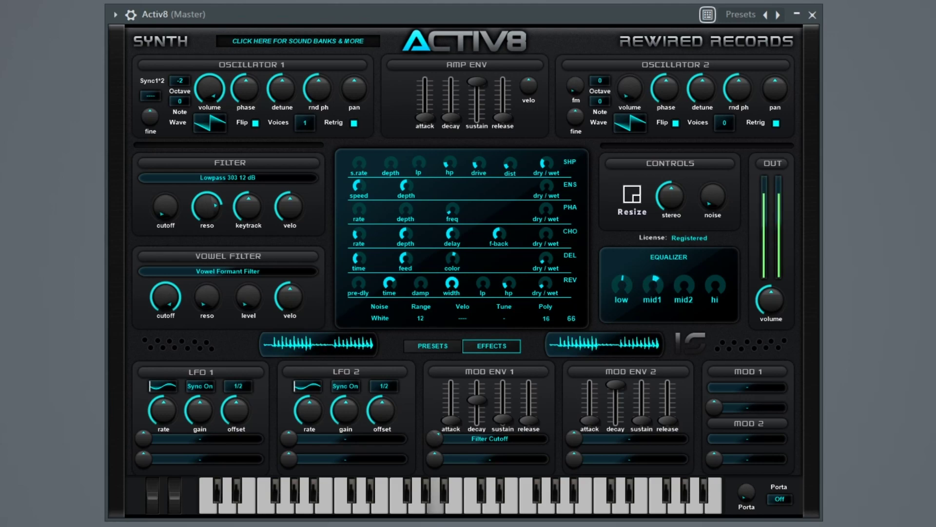
left_click_drag(663, 291, 686, 278)
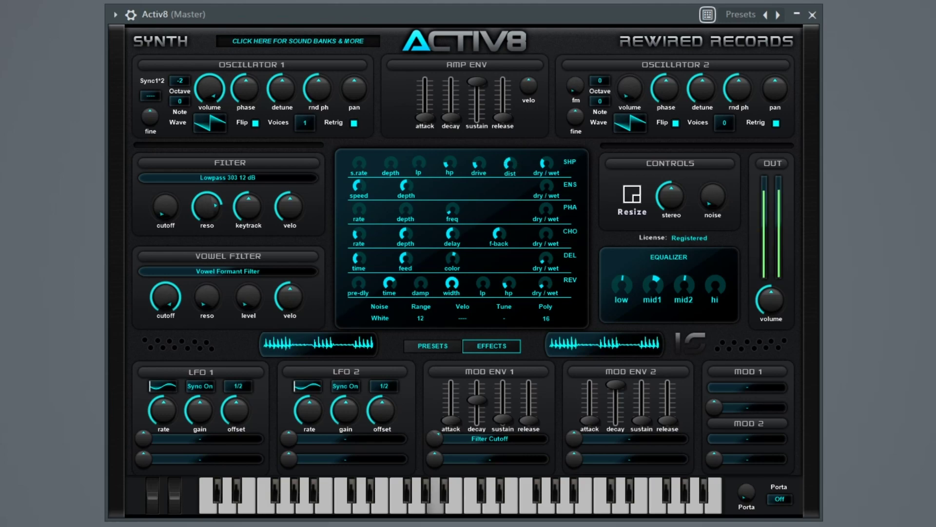
left_click_drag(486, 164, 486, 157)
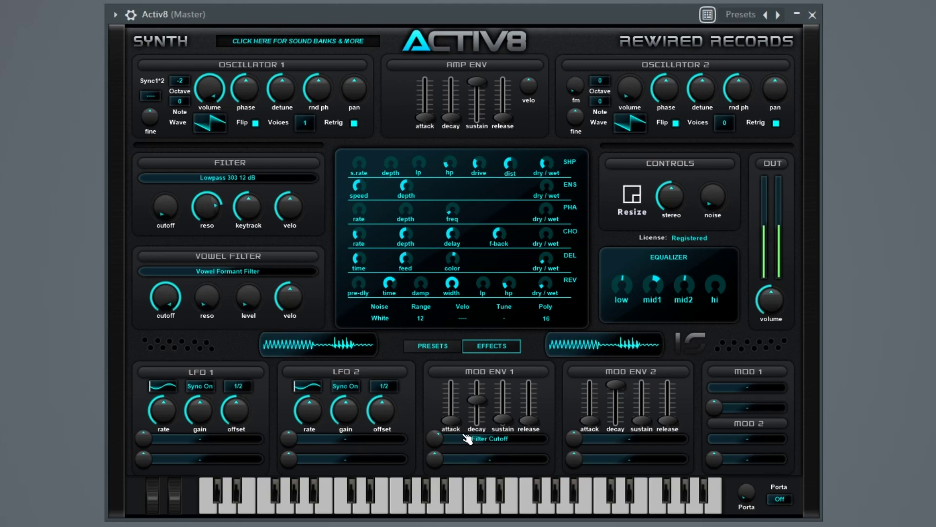
mouse_move(458, 426)
left_mouse_down()
mouse_move(458, 409)
mouse_move(454, 422)
left_mouse_up()
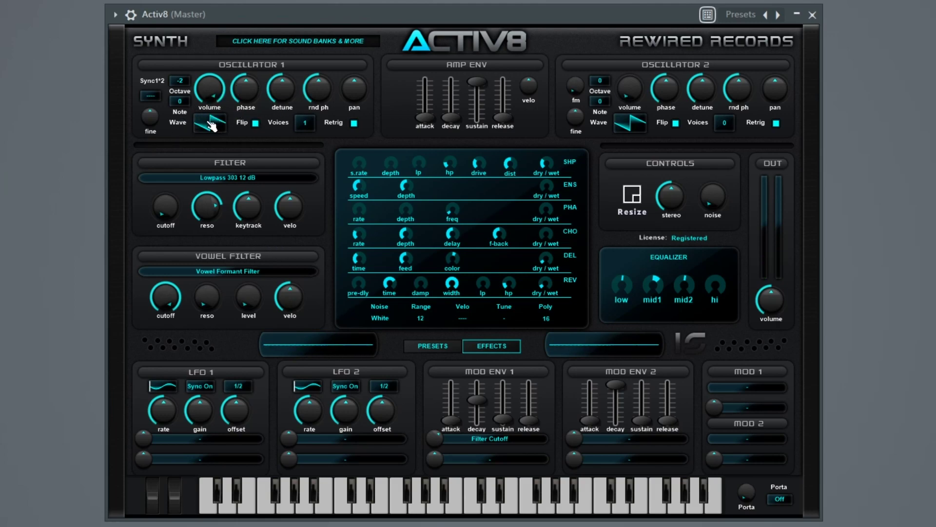
Step: Audition other Oscillator 1 waveforms, settle on the jagged multi-peak wave, and set the output volume to about 43
left_click_drag(216, 120, 215, 117)
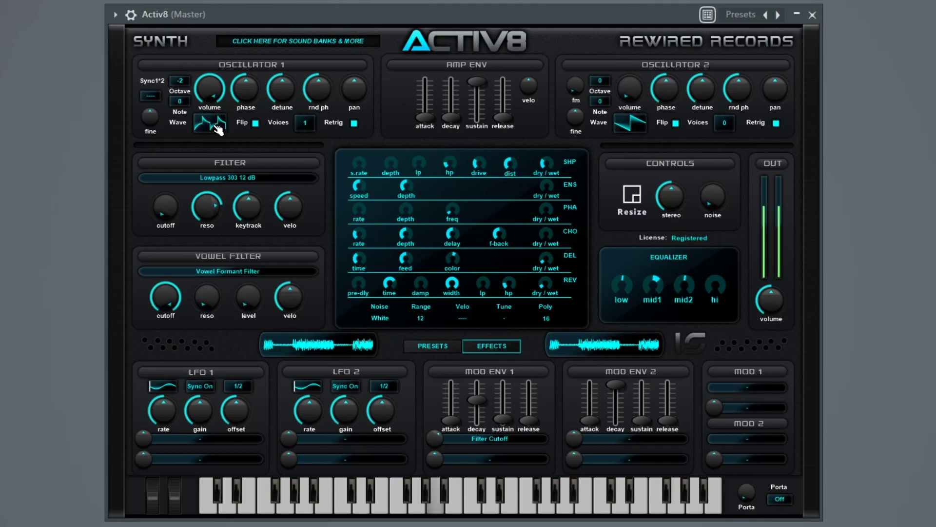
mouse_move(215, 126)
left_mouse_down()
mouse_move(216, 137)
mouse_move(214, 118)
left_mouse_up()
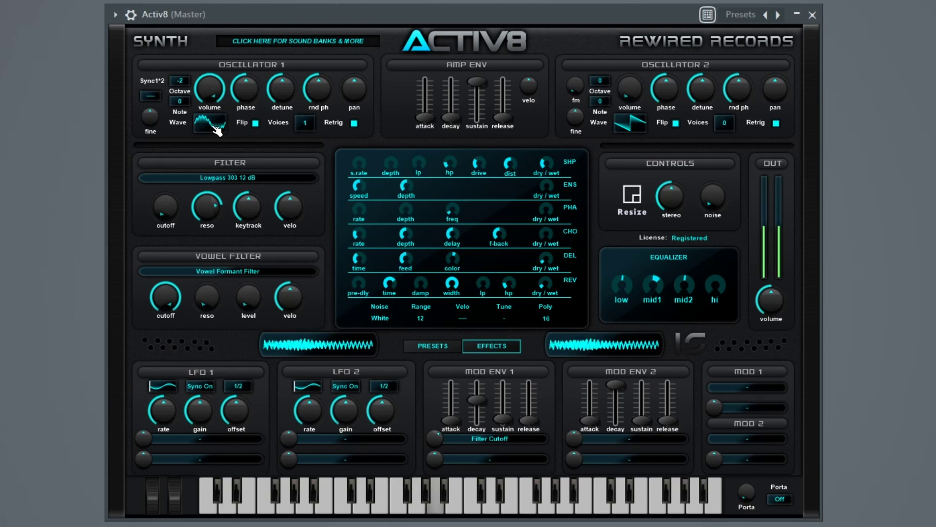
left_click_drag(214, 126, 214, 118)
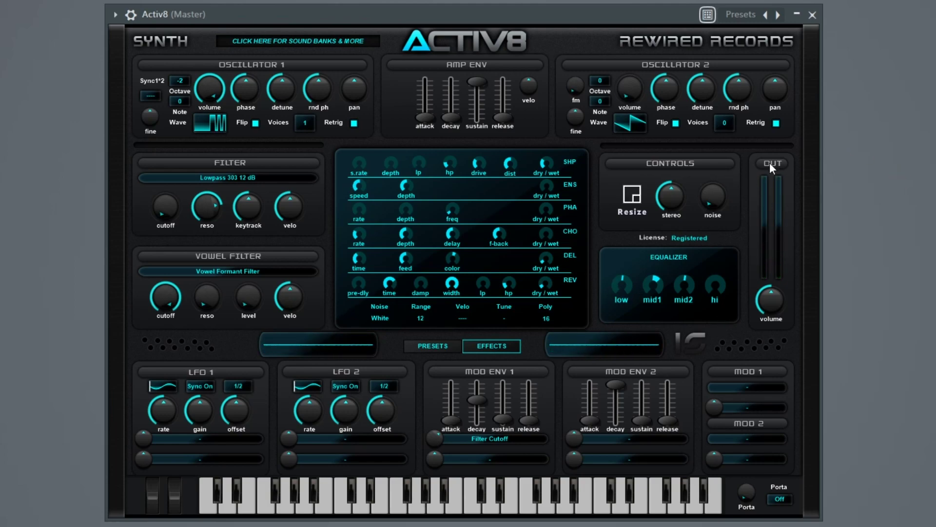
left_click_drag(772, 288, 771, 291)
left_click_drag(222, 127, 223, 125)
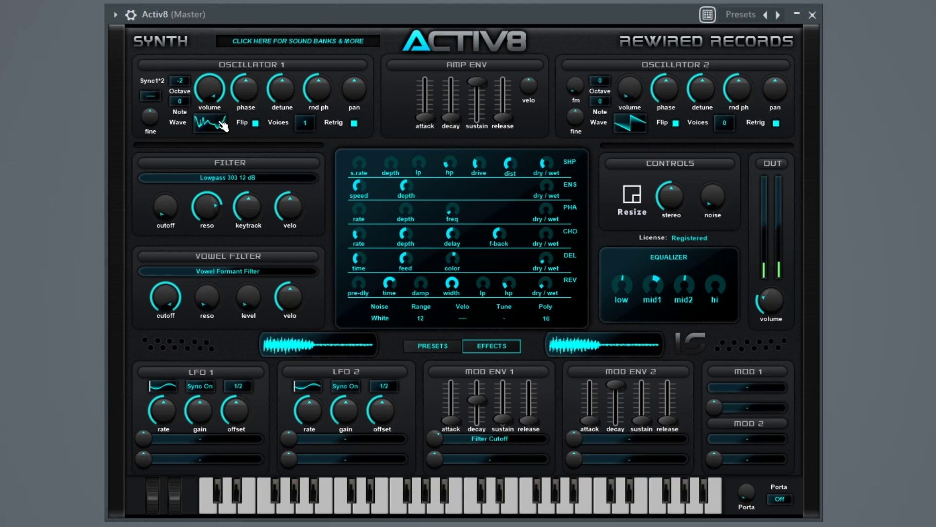
left_click_drag(771, 298, 780, 308)
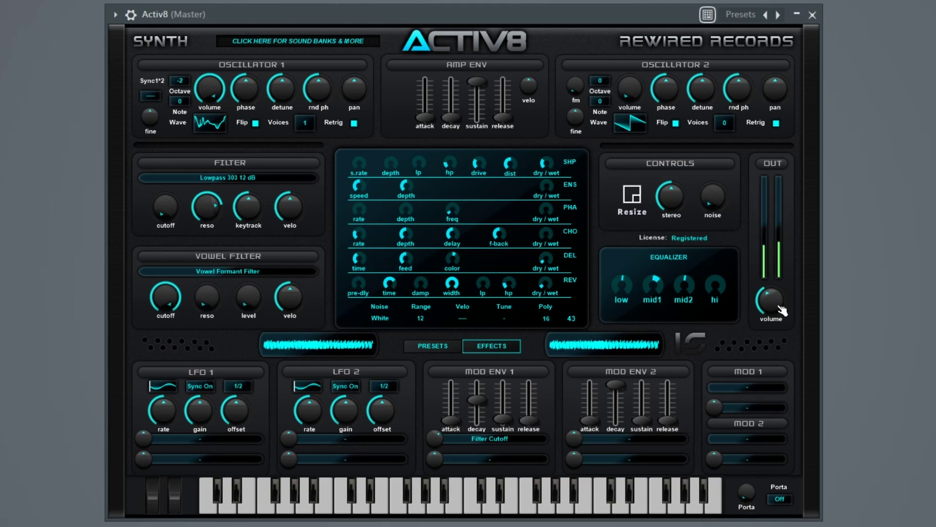
Step: Rename the Init preset in slot 005 as "AC - Acid"
left_click(445, 347)
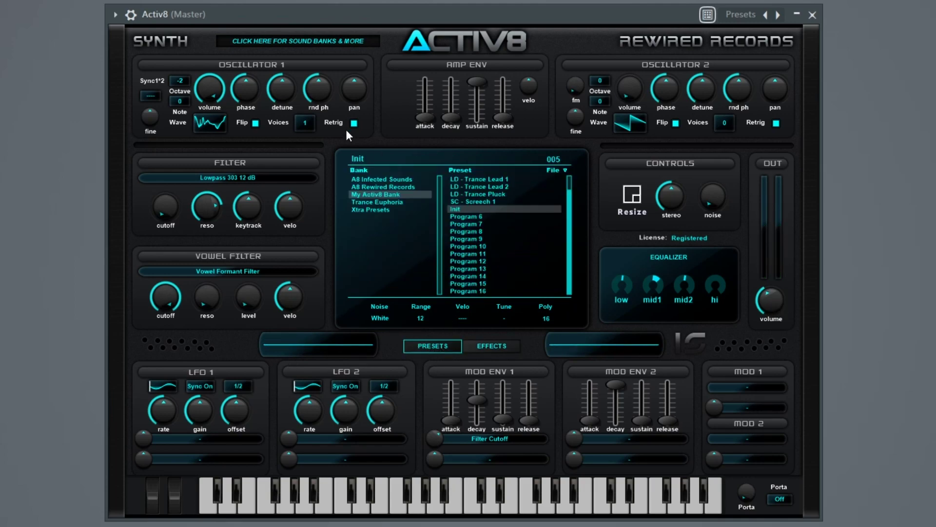
left_click(373, 154)
type("AC")
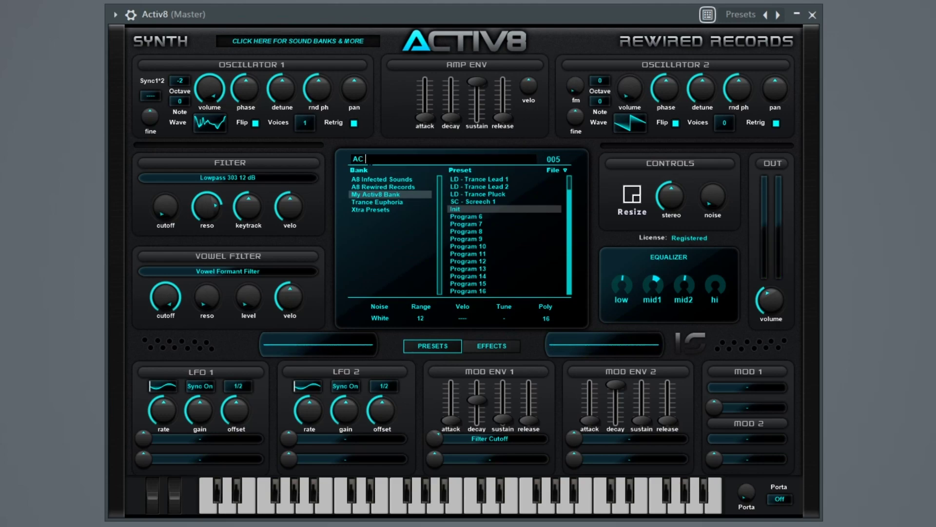
key("Return")
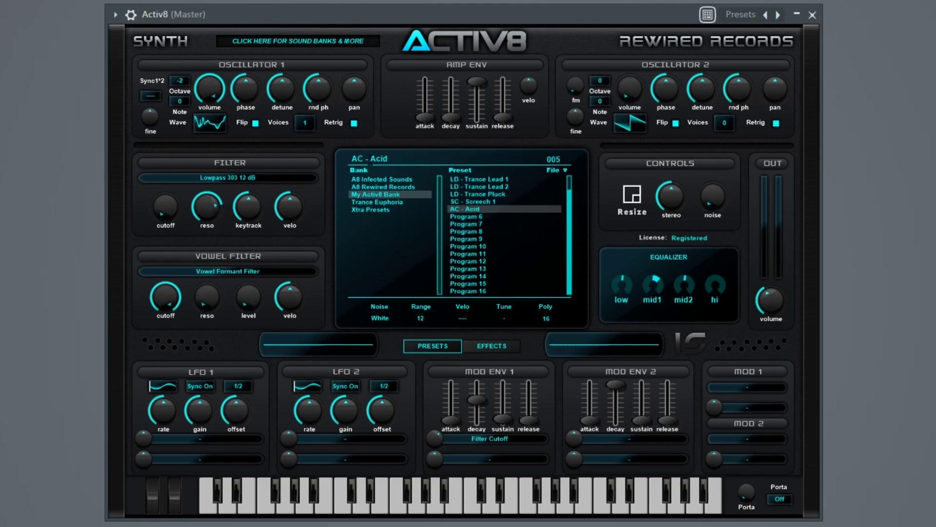
Step: Save the factory bank over My Activ8 Bank.ac8, replacing the file, and check it by switching to Trance Euphoria and back
left_click(562, 171)
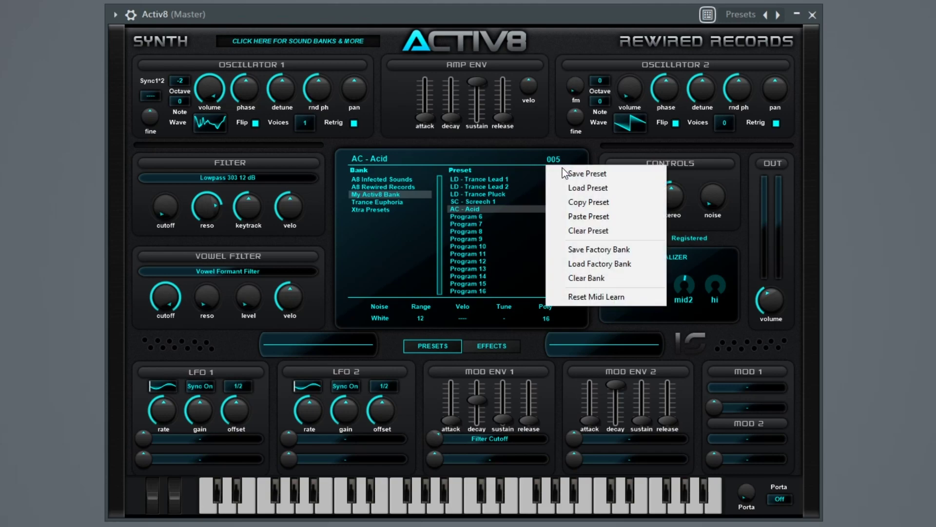
left_click(619, 249)
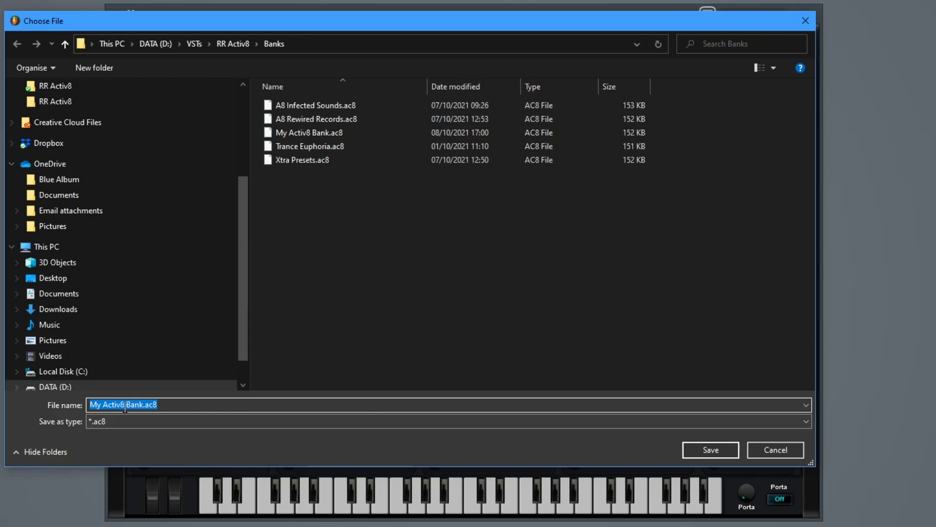
left_click(712, 449)
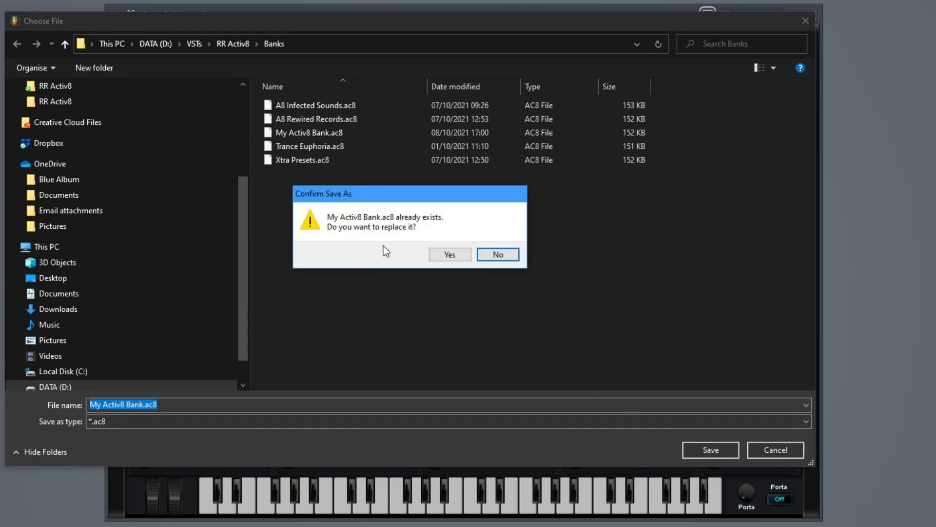
left_click(455, 254)
left_click(385, 204)
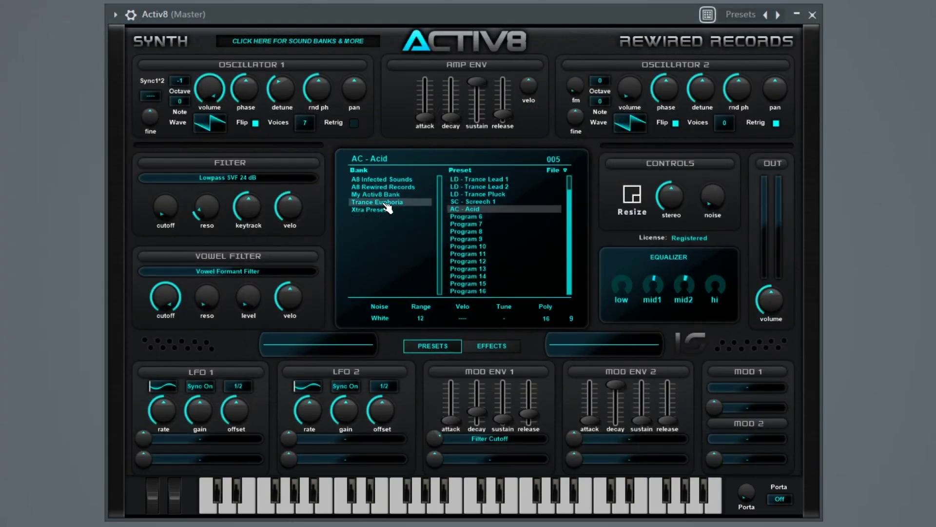
left_click(400, 195)
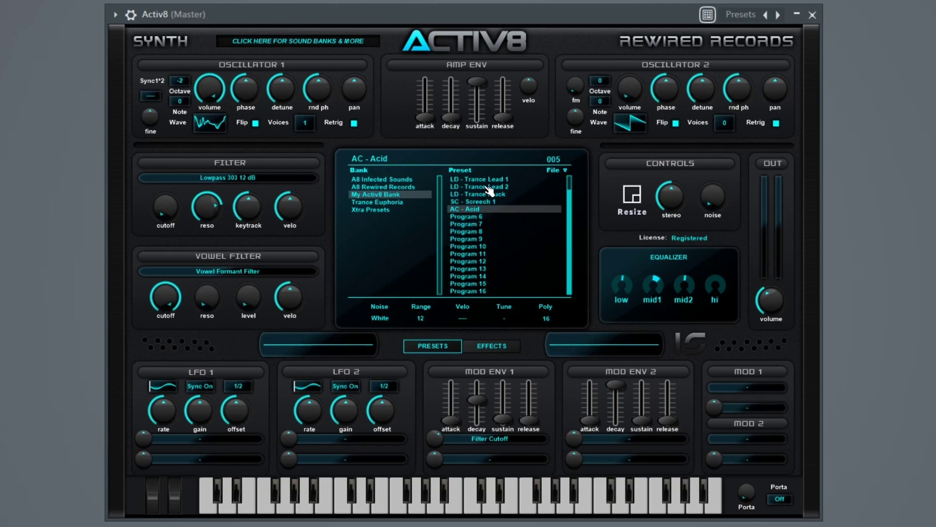
Step: Save the current preset as AC - Acid.ac8 in the RR Activ8 Presets folder
left_click(551, 170)
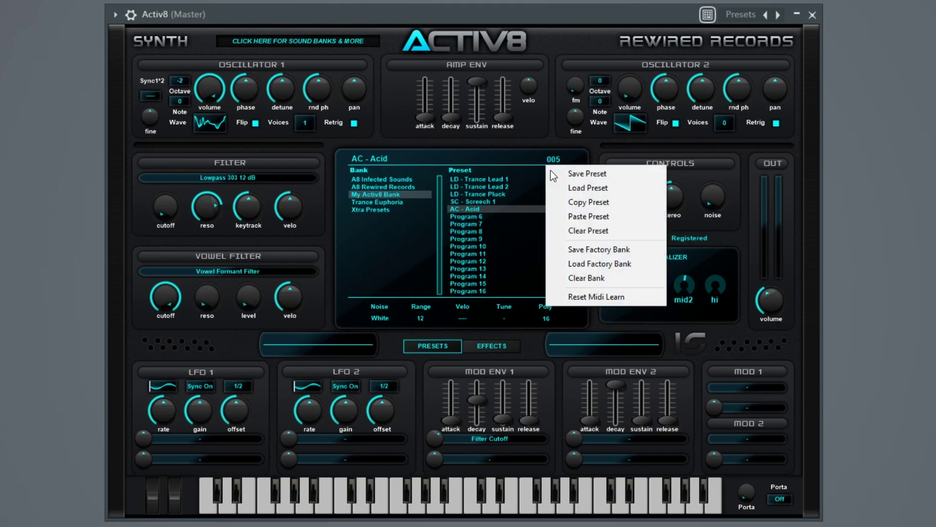
left_click(604, 174)
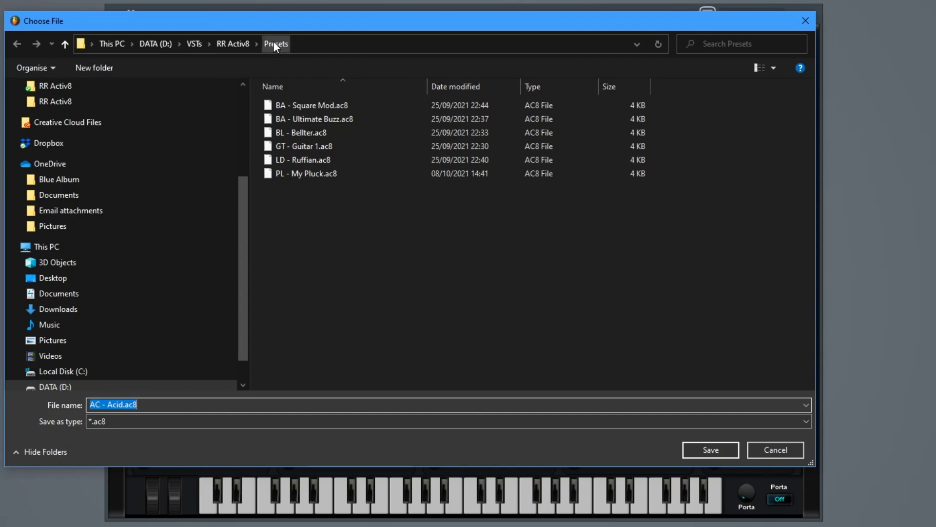
left_click(712, 452)
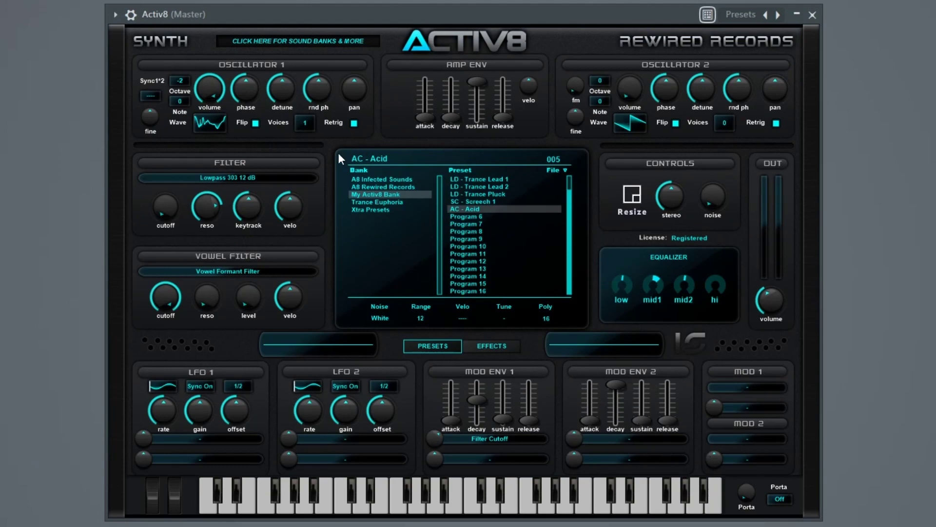
Step: Load the AC - Acid.ac8 preset file into the Program 10 slot and play it
left_click(491, 254)
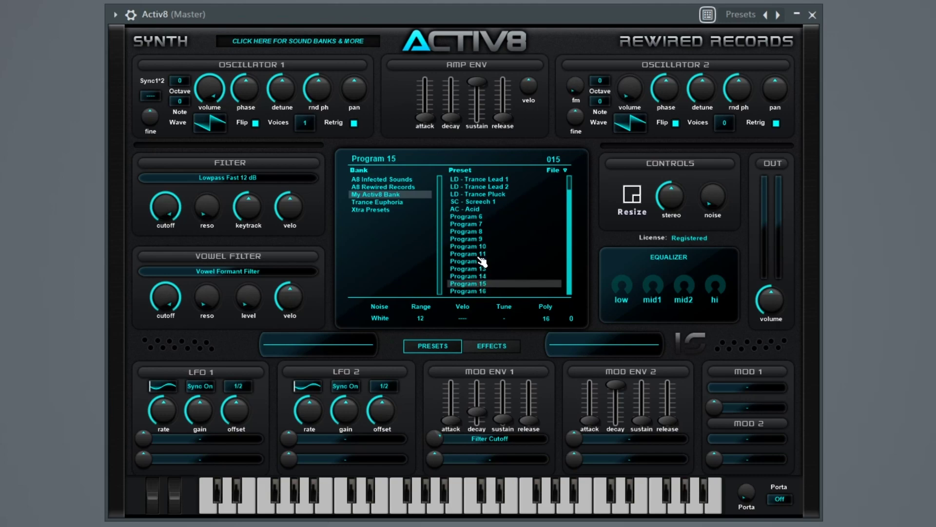
left_click(483, 246)
left_click(561, 169)
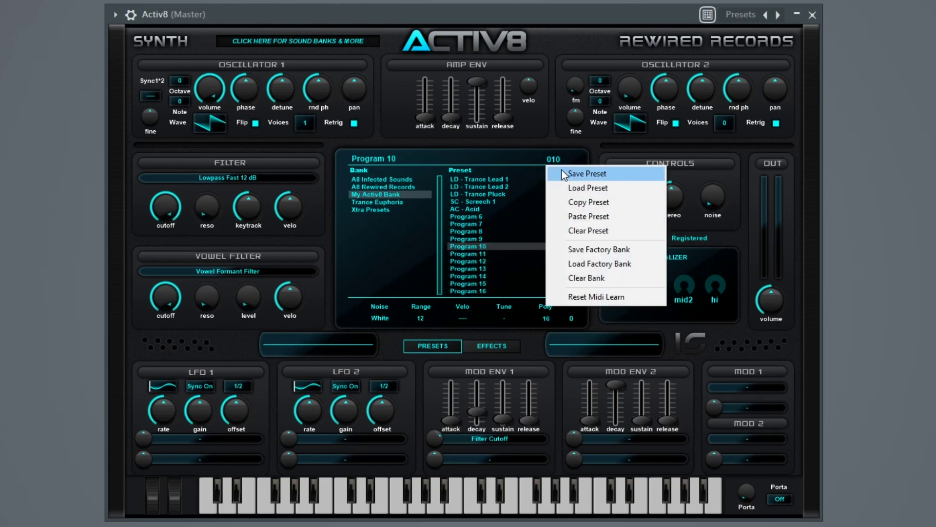
left_click(601, 189)
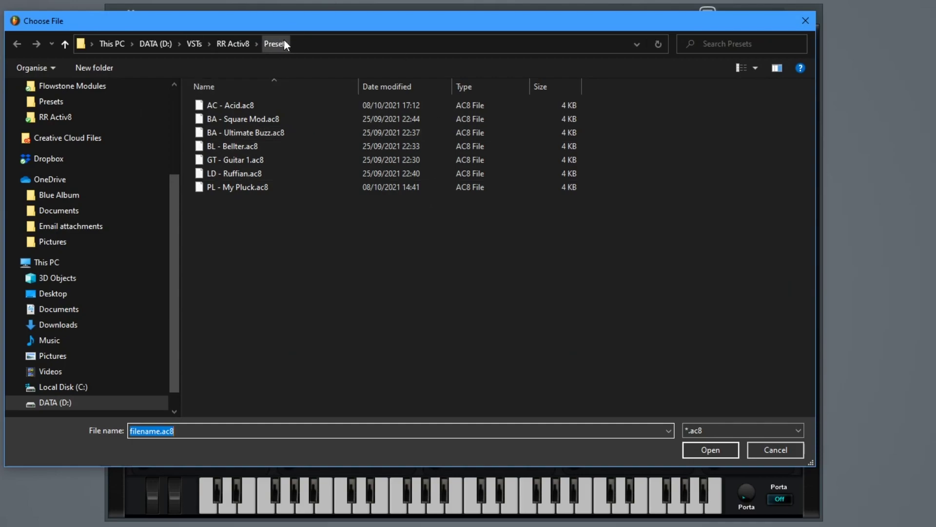
left_click(239, 105)
left_click(702, 447)
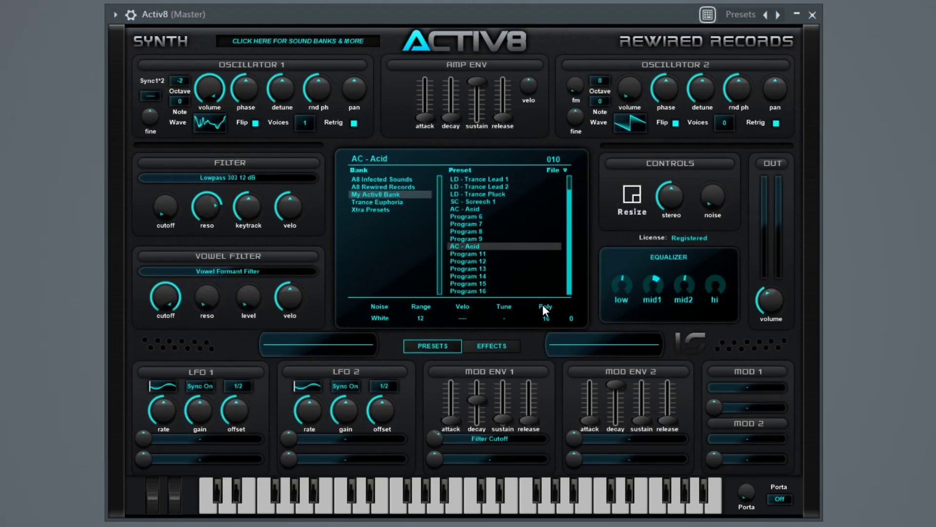
key("space")
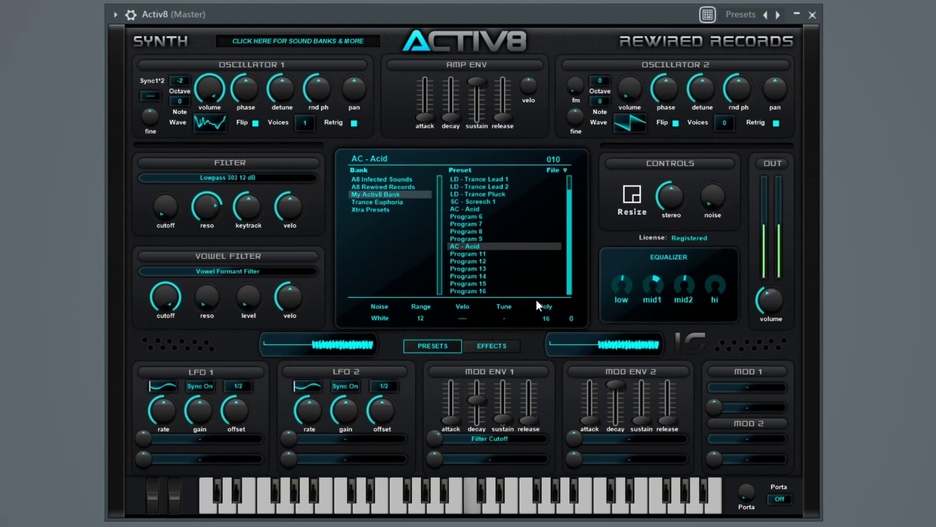
Step: Load the GT - Guitar 1.ac8 preset file into the Program 12 slot
left_click(482, 262)
left_click(555, 170)
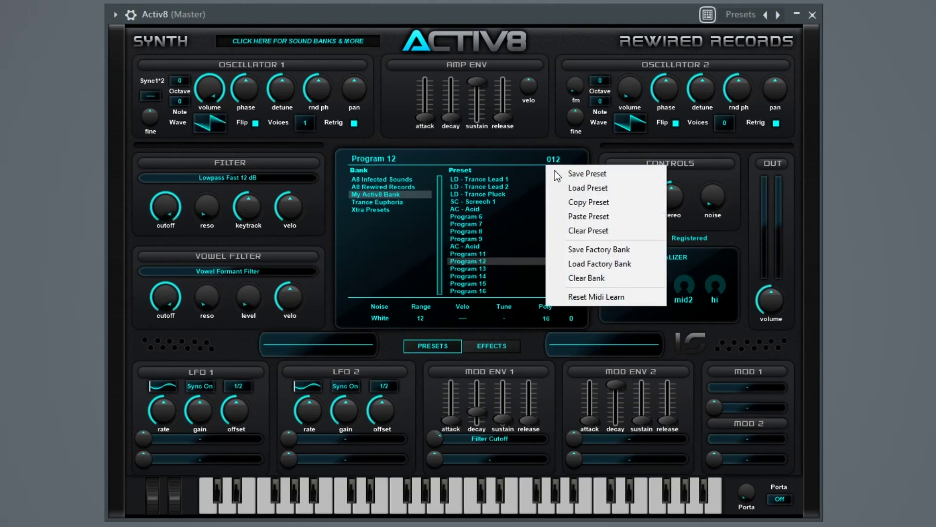
left_click(597, 190)
left_click(246, 160)
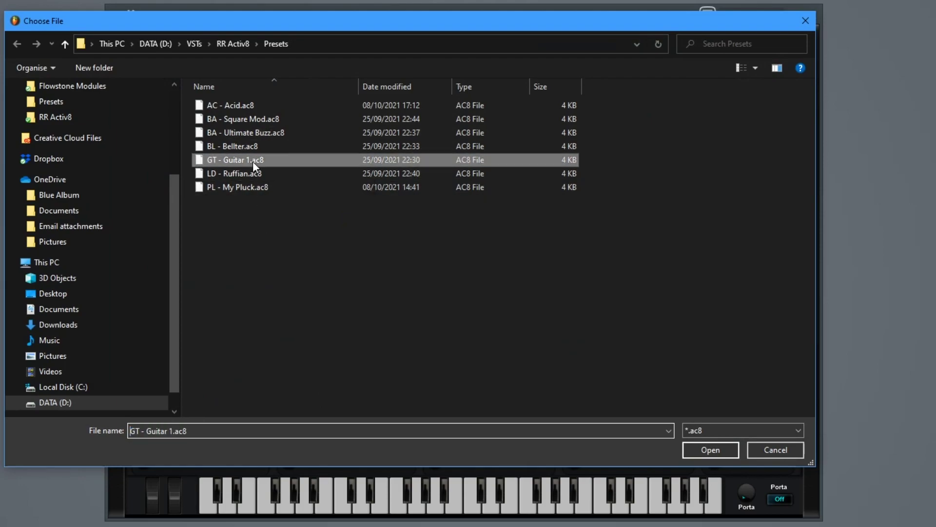
left_click(707, 449)
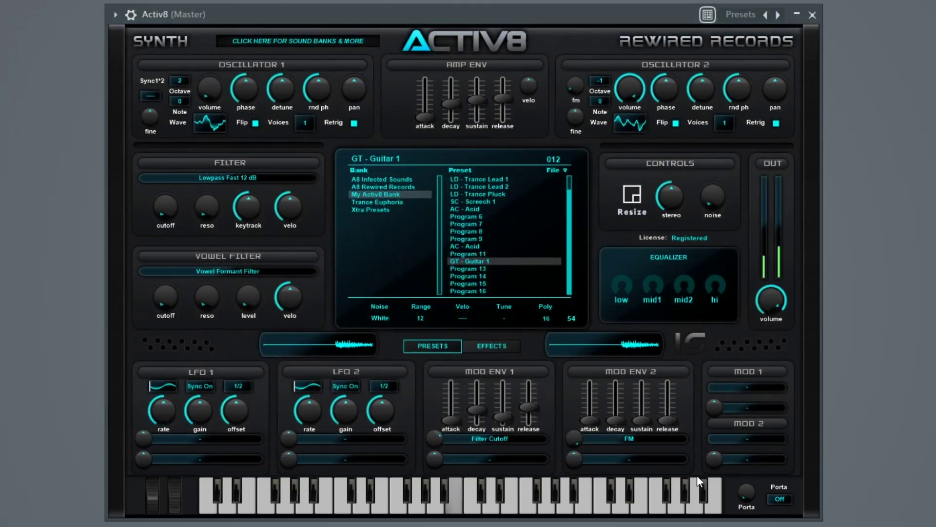